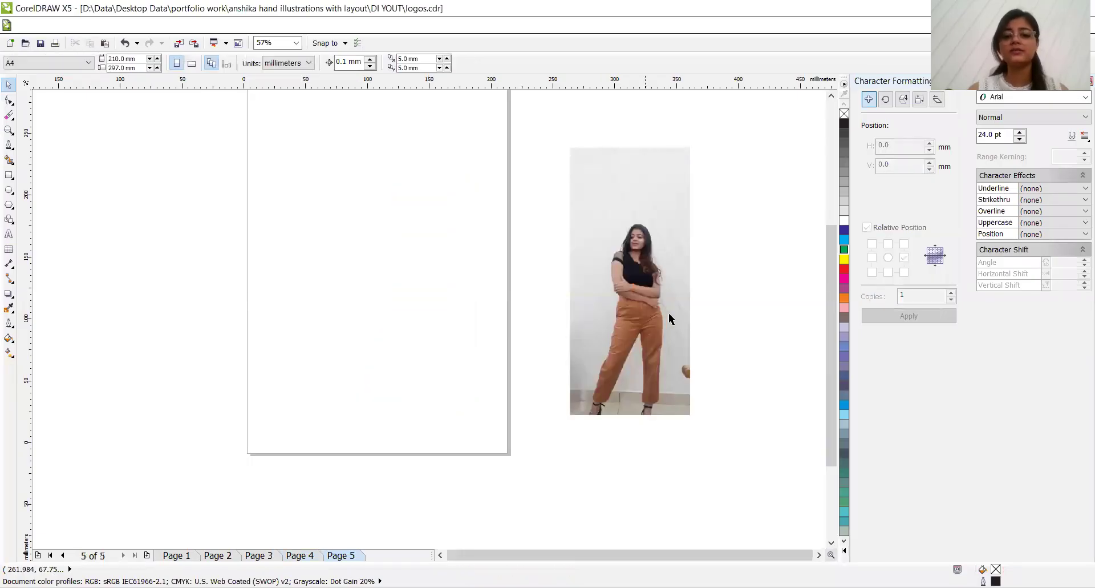
Step: Delete the woman's photo and draw a square near the page centre with the Rectangle tool
key("Delete")
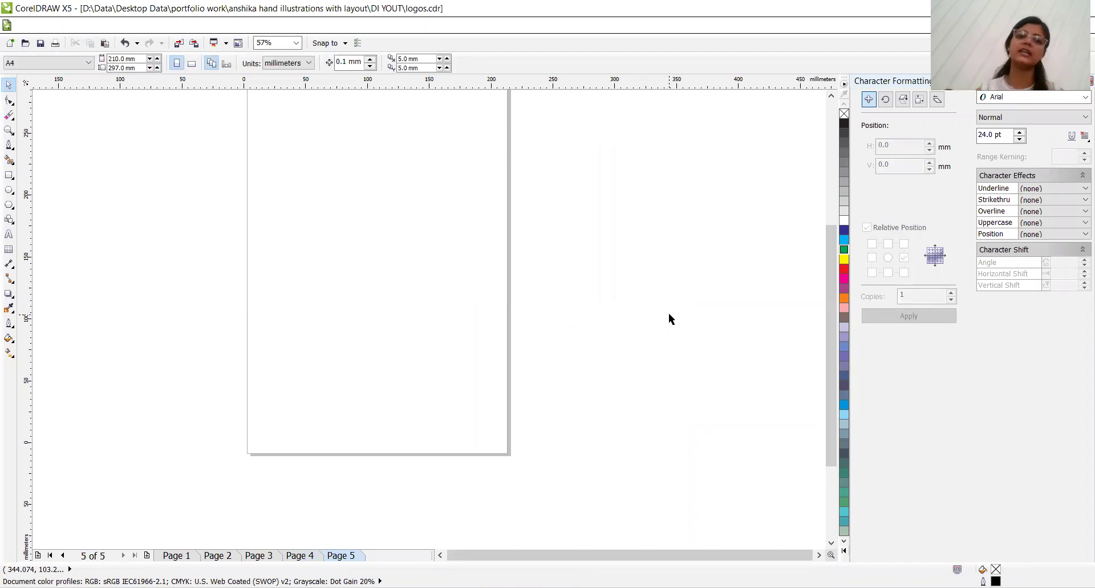
left_click(9, 192)
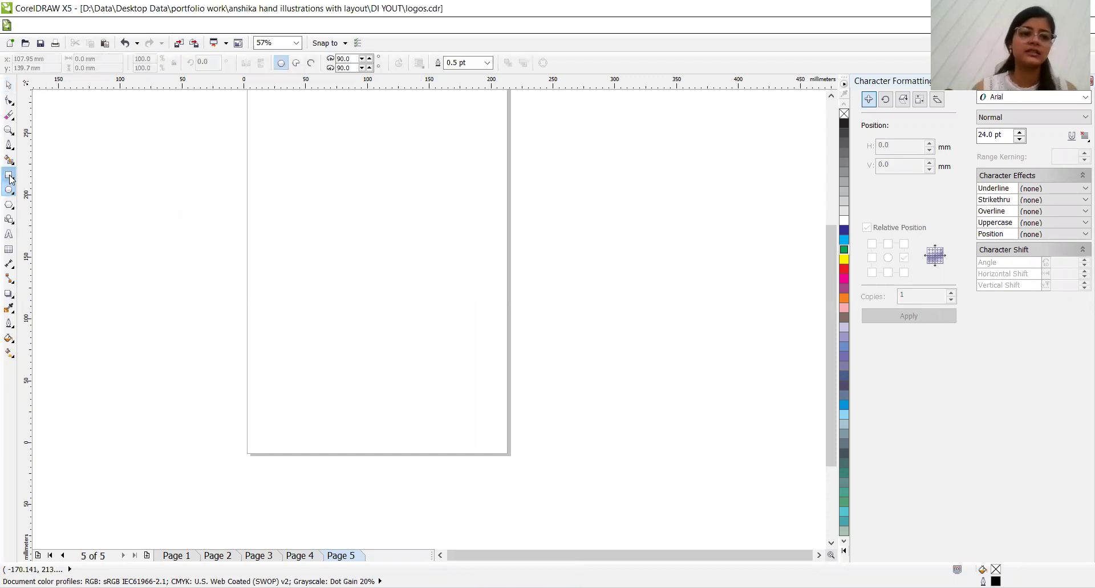
left_click(10, 177)
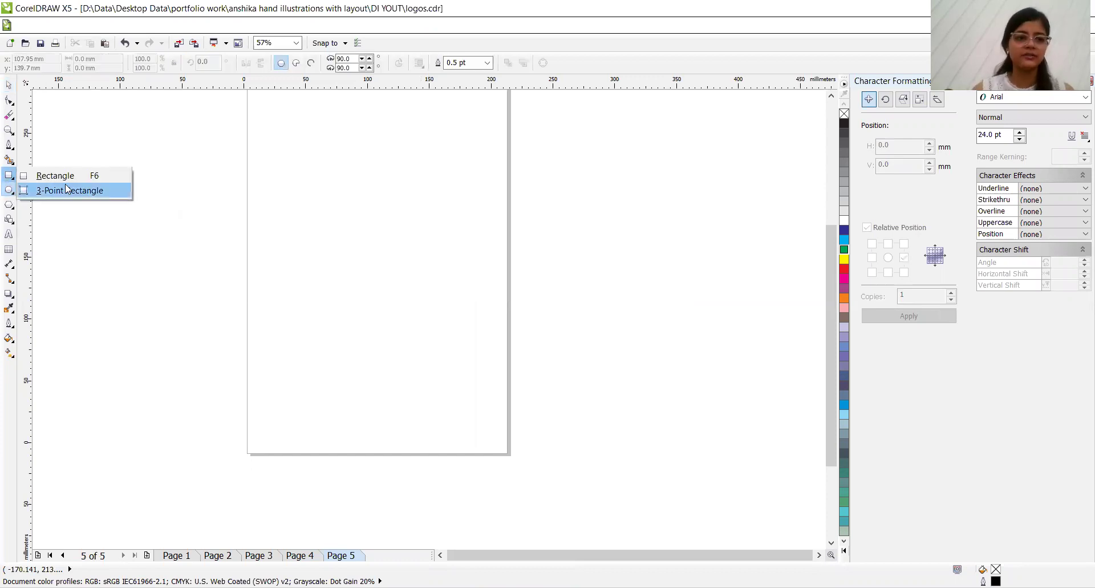
key("F6")
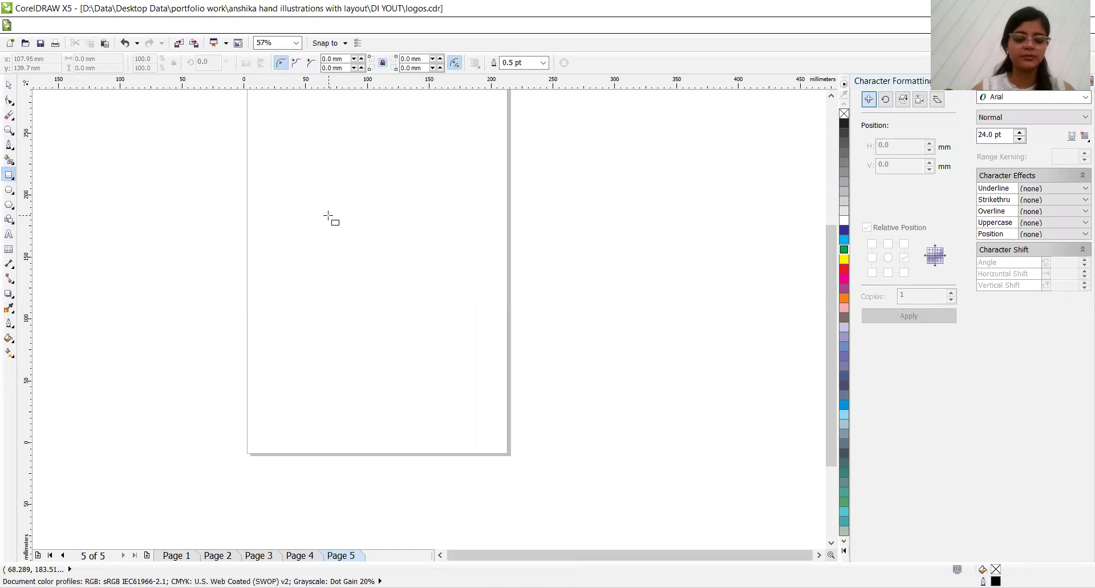
mouse_move(328, 215)
left_mouse_down()
mouse_move(375, 272)
mouse_move(363, 267)
left_mouse_up()
key("ctrl+z")
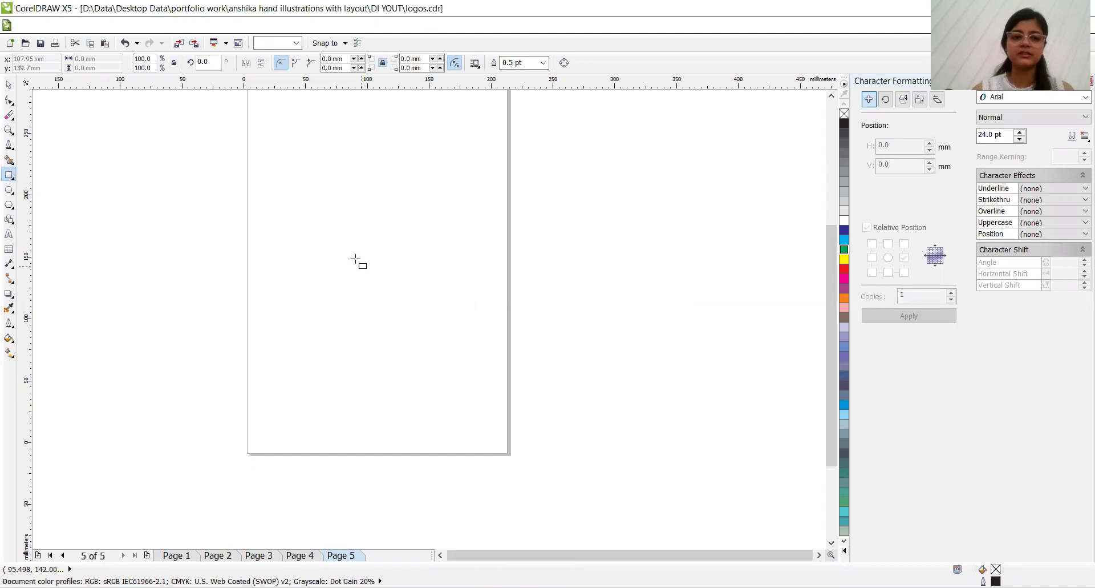
left_click_drag(334, 228, 392, 292)
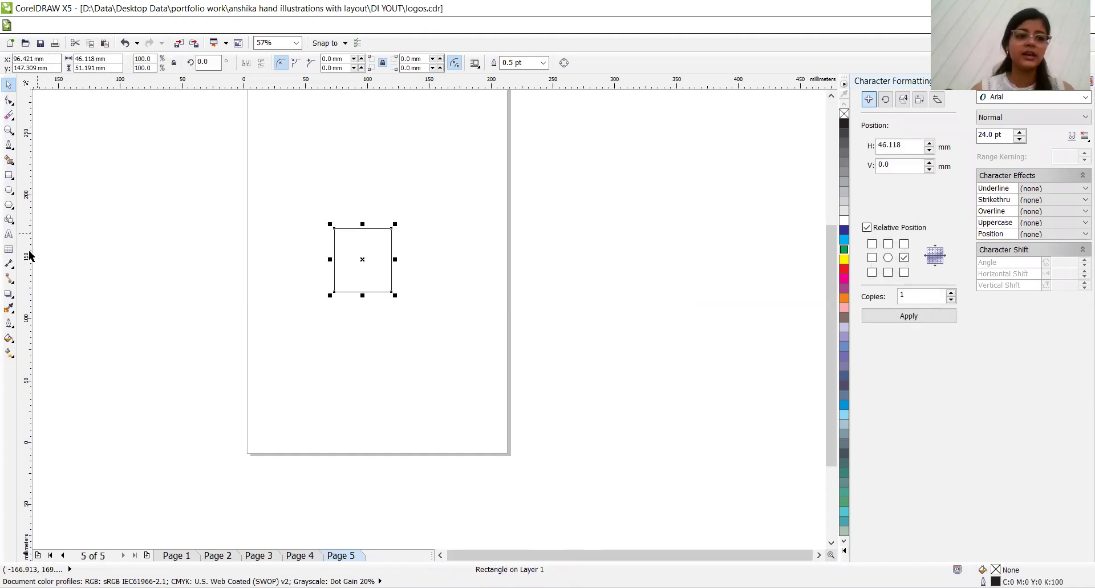
Step: Choose the Distort tool from the interactive tools flyout
left_click(7, 295)
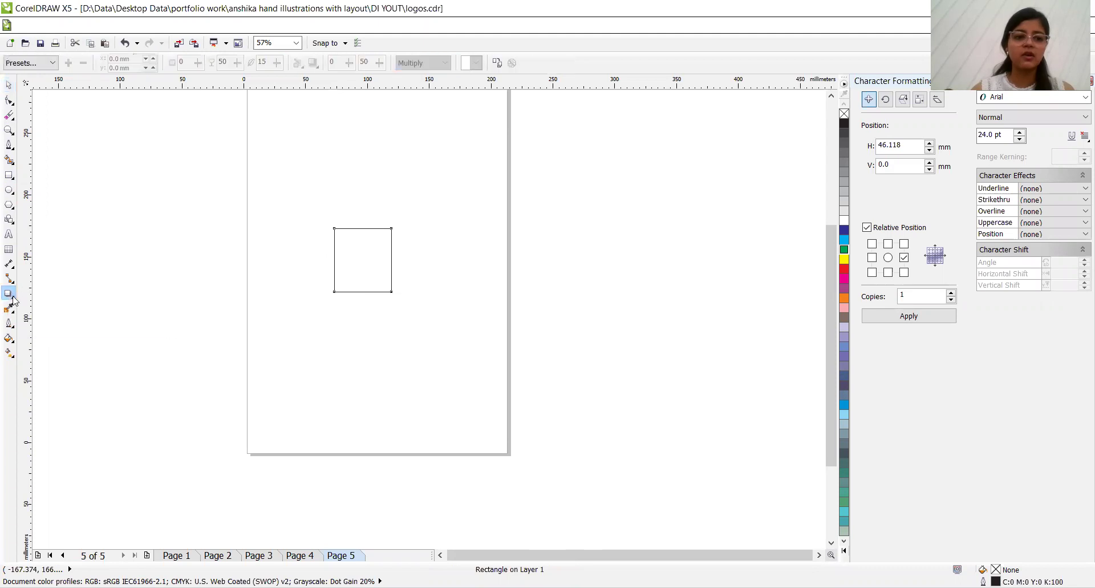
left_click(13, 297)
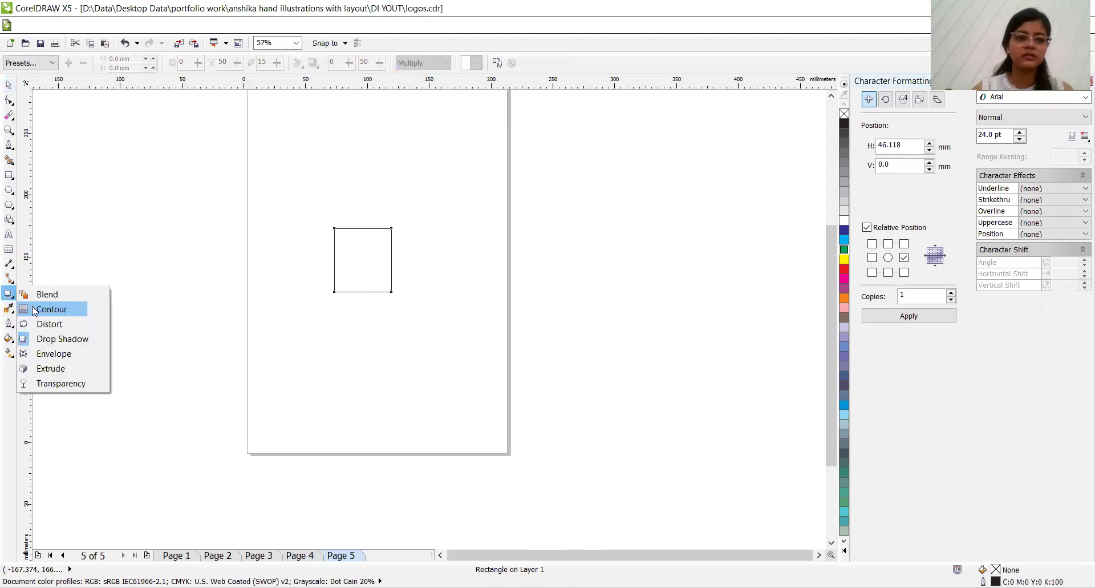
left_click(57, 324)
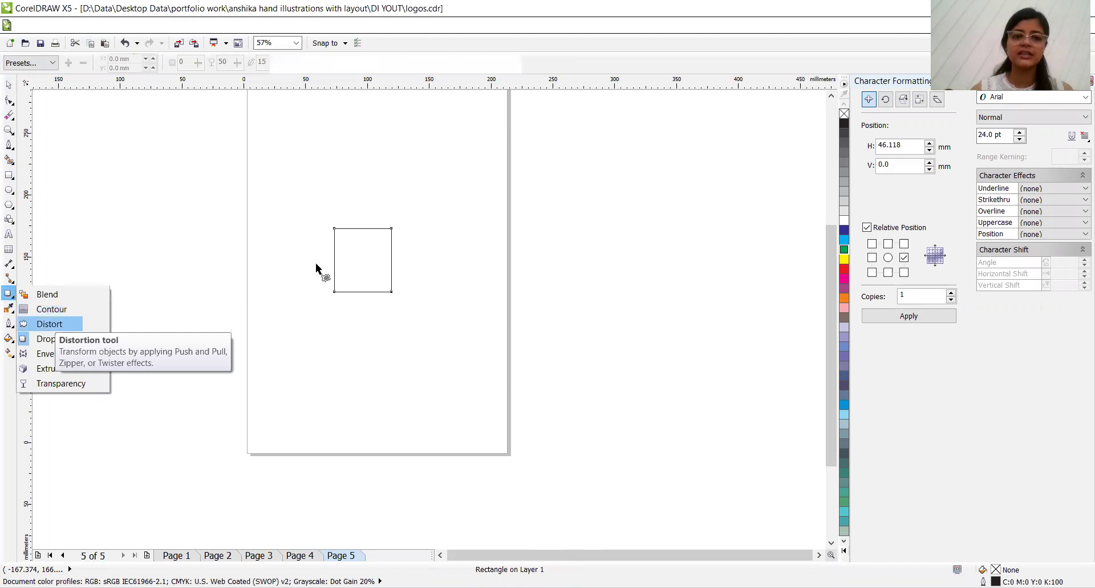
Step: Distort the square into a curved, swooping fold shape
left_click_drag(319, 223, 391, 272)
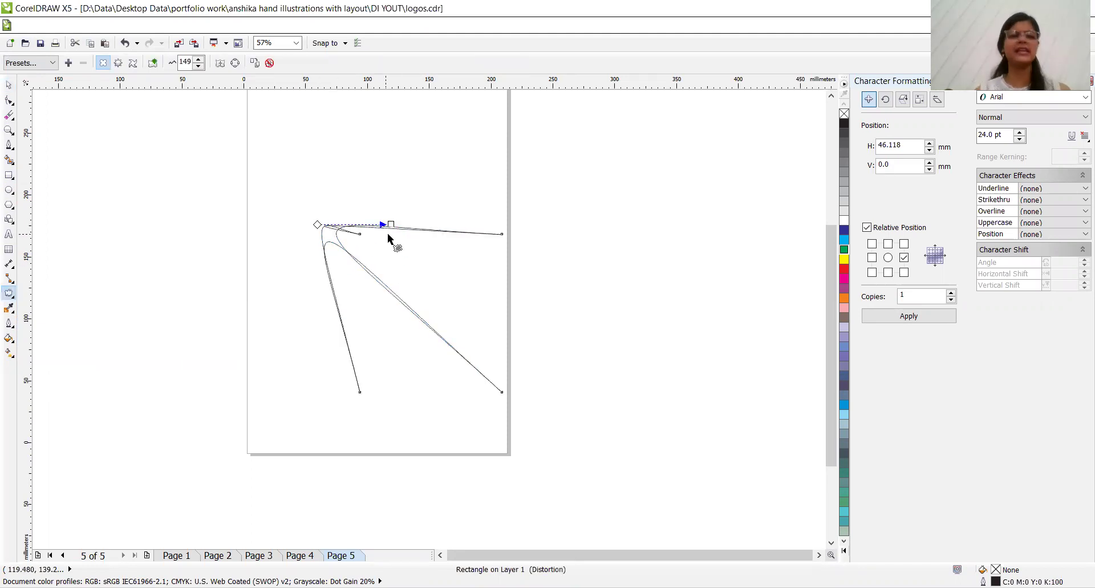
key("ctrl+z")
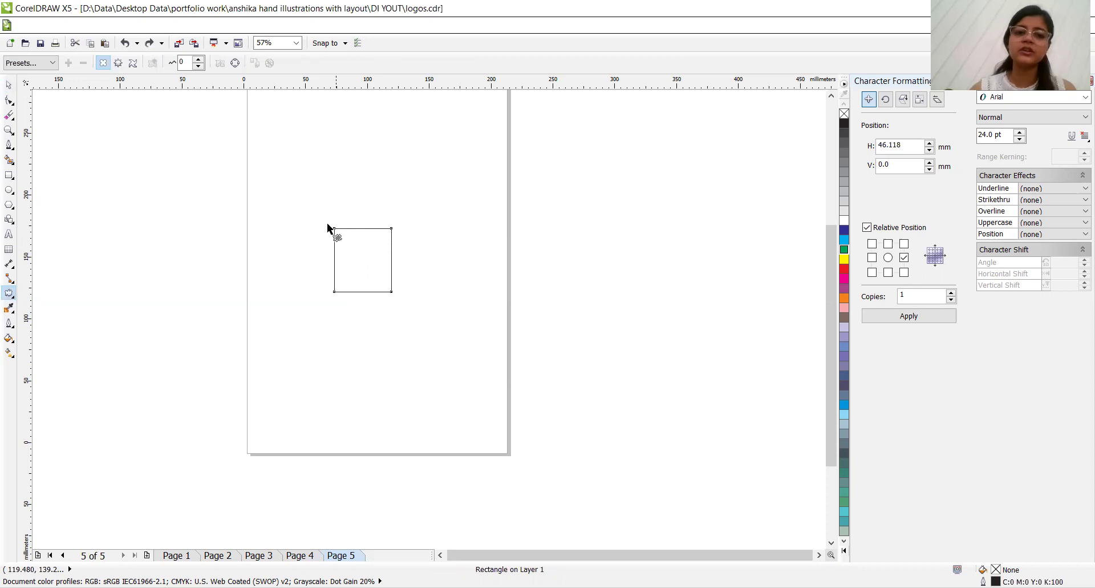
left_click_drag(328, 225, 354, 251)
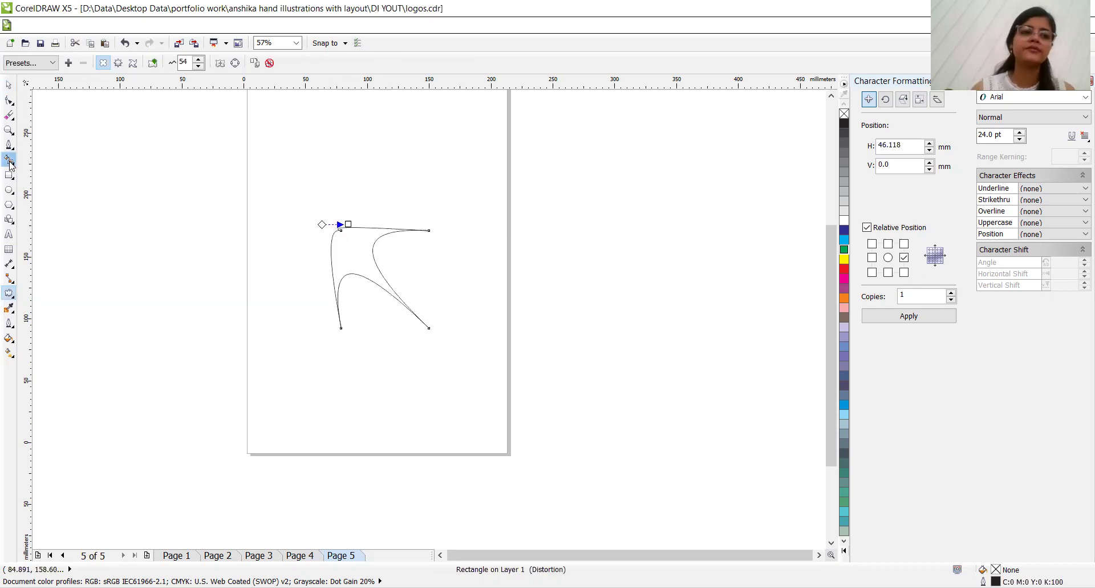
Step: Draw a trial circle at the page's top right and distort it, shifting its distortion centre left
left_click(10, 190)
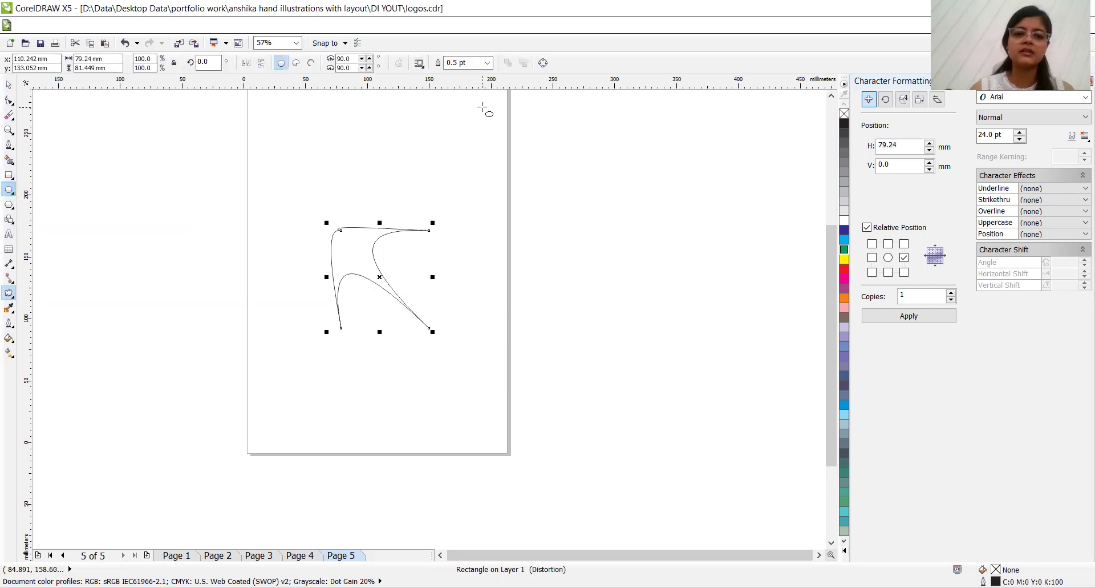
left_click_drag(479, 103, 526, 147)
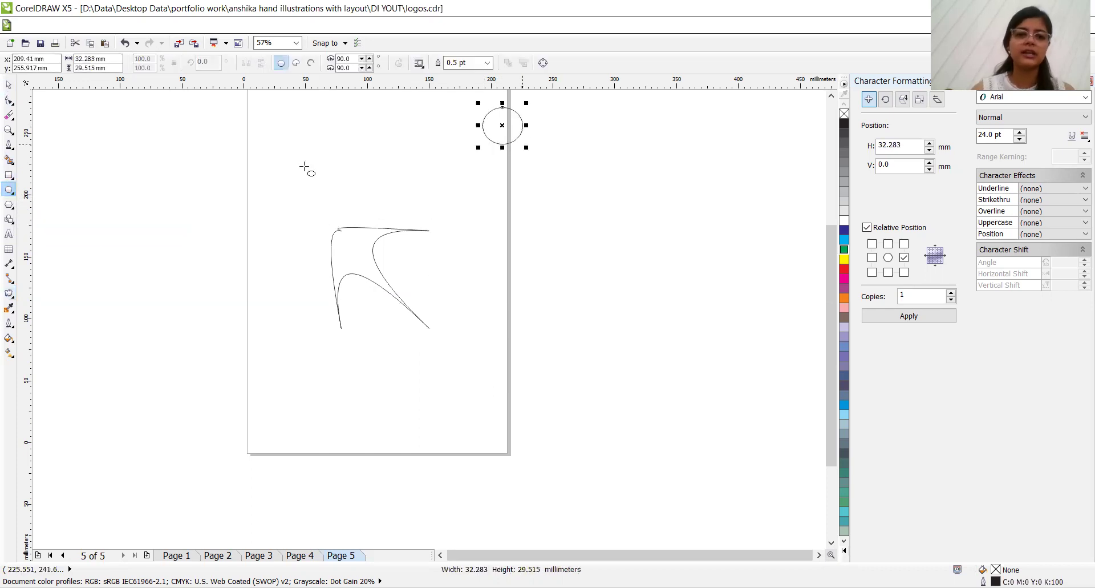
left_click(9, 292)
left_click_drag(502, 122, 561, 181)
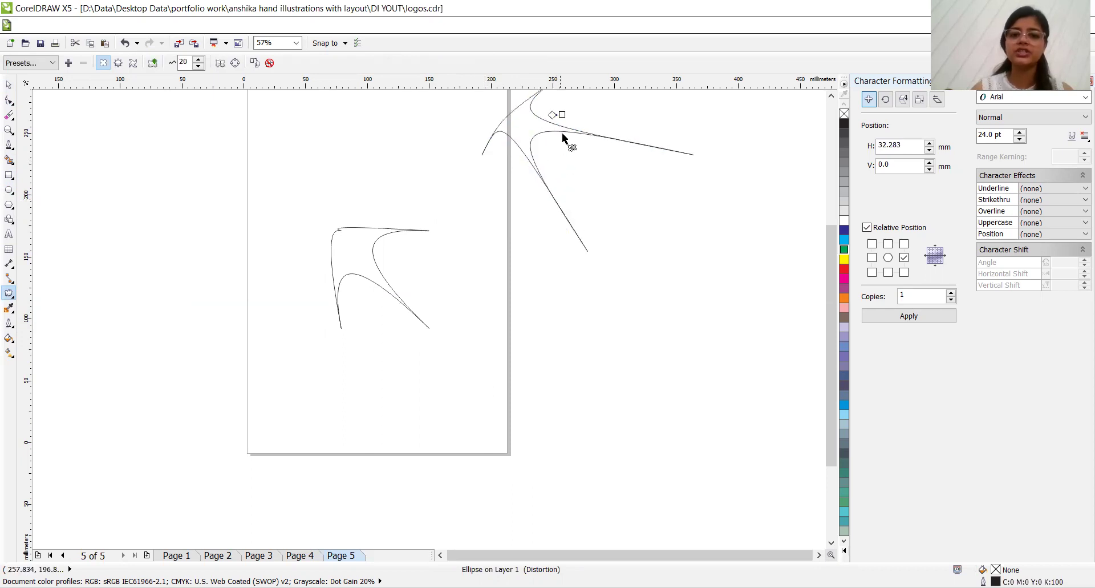
left_click_drag(556, 115, 411, 110)
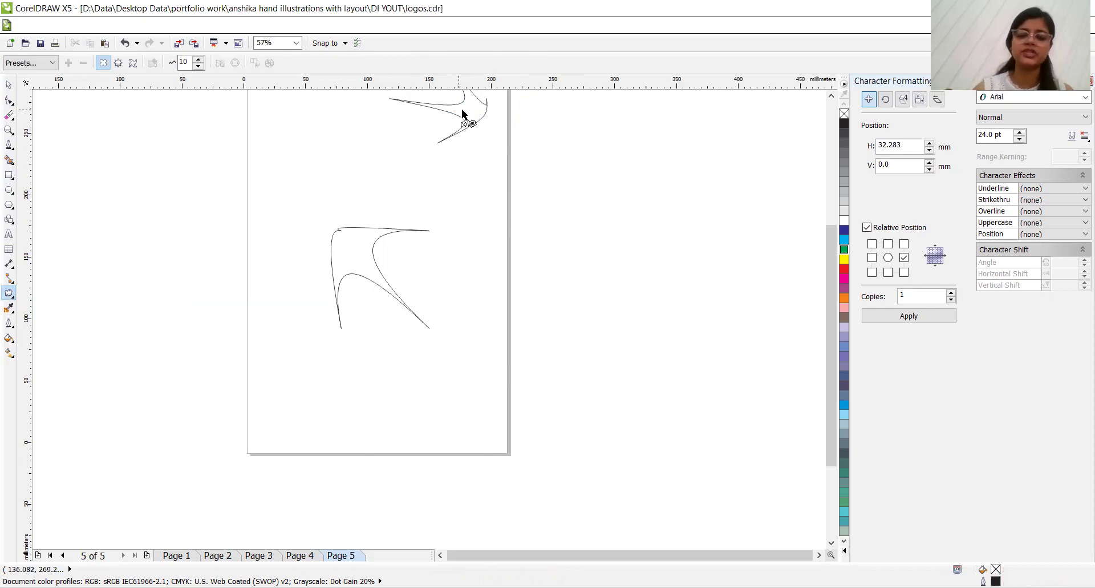
Step: Delete the trial circle and give the fold shape a solid green fill with no outline
key("Delete")
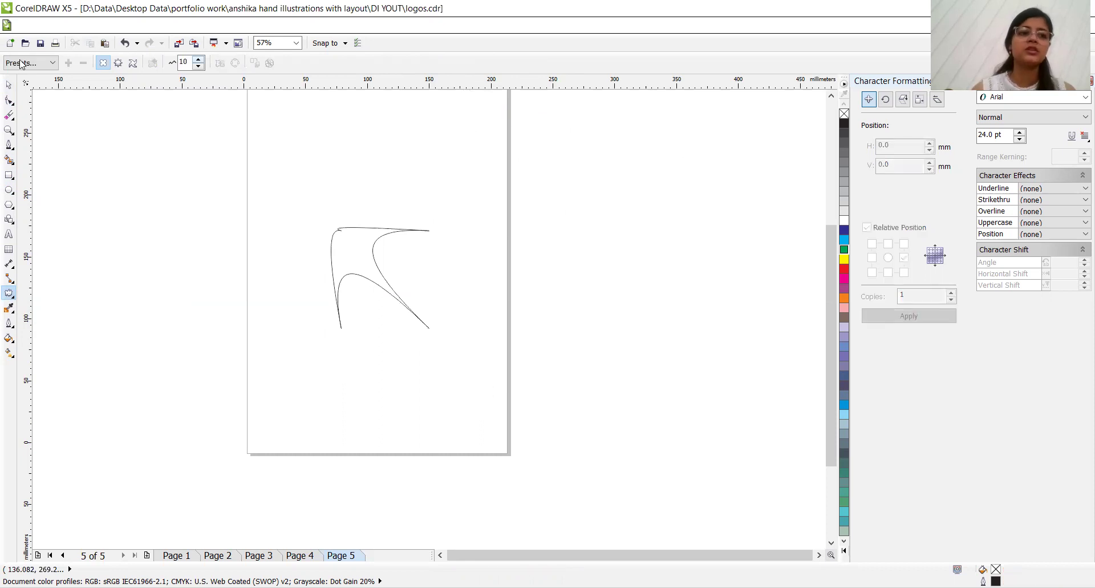
left_click(11, 84)
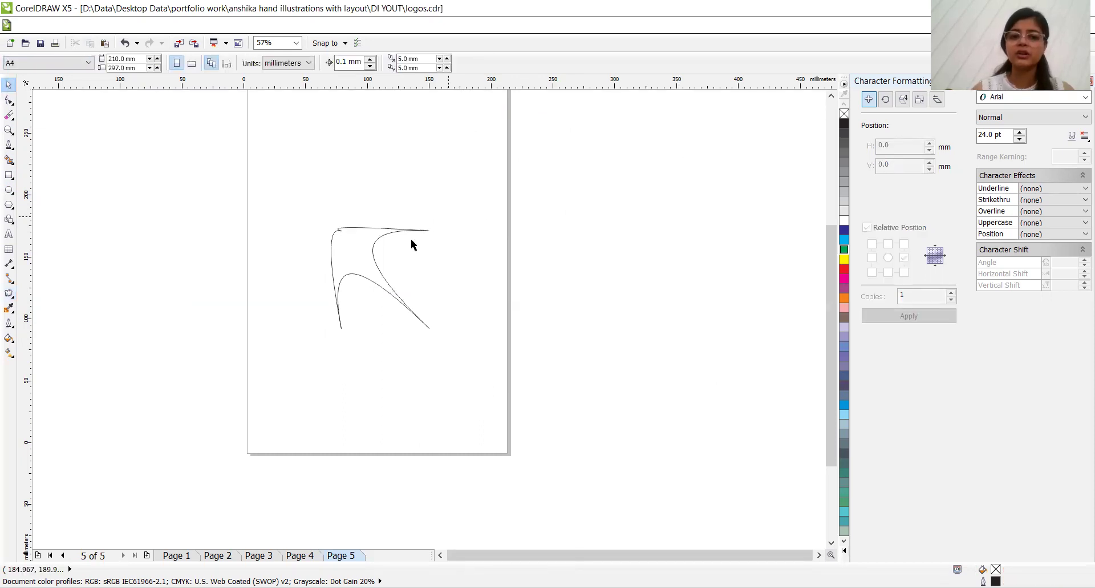
left_click(357, 253)
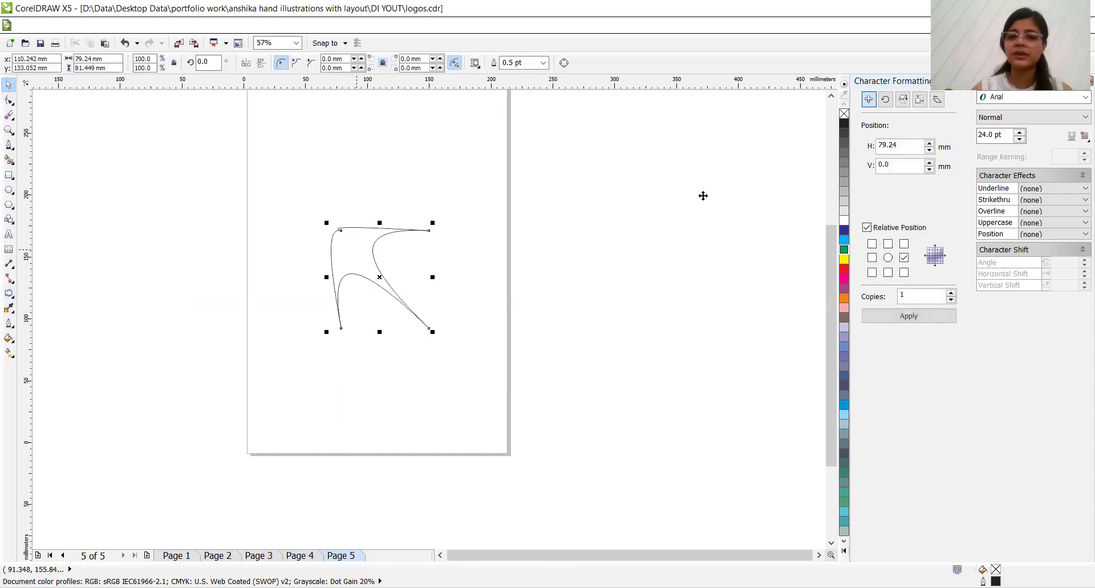
left_click(846, 250)
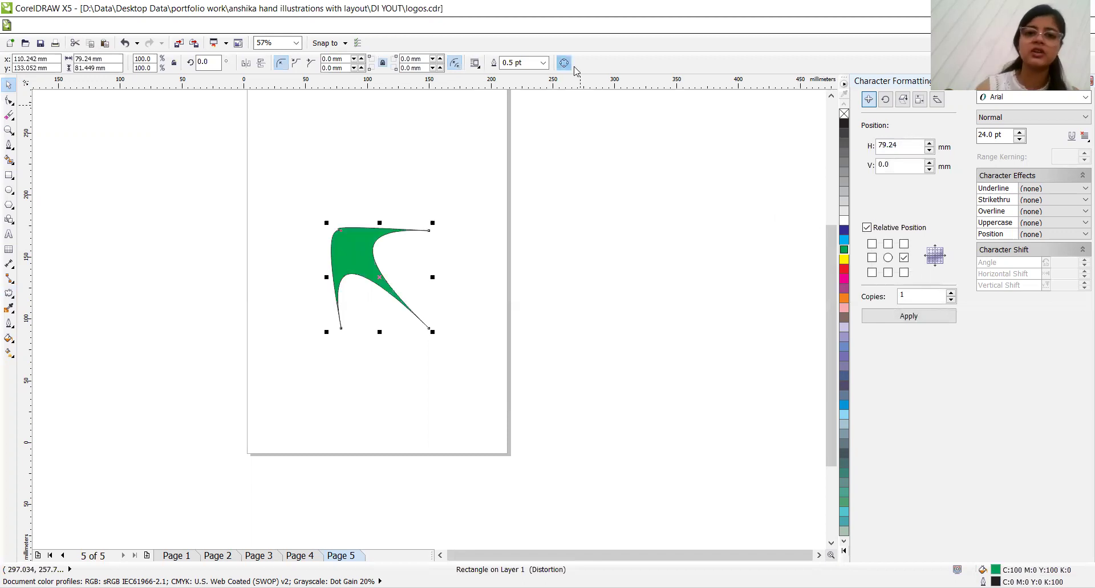
left_click(544, 63)
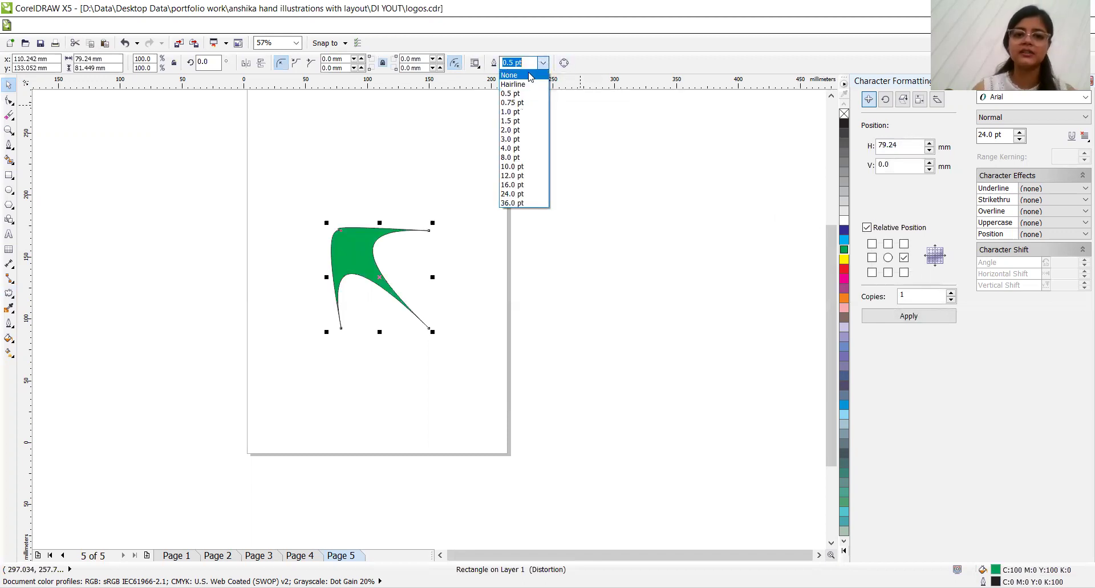
left_click(519, 74)
left_click(9, 99)
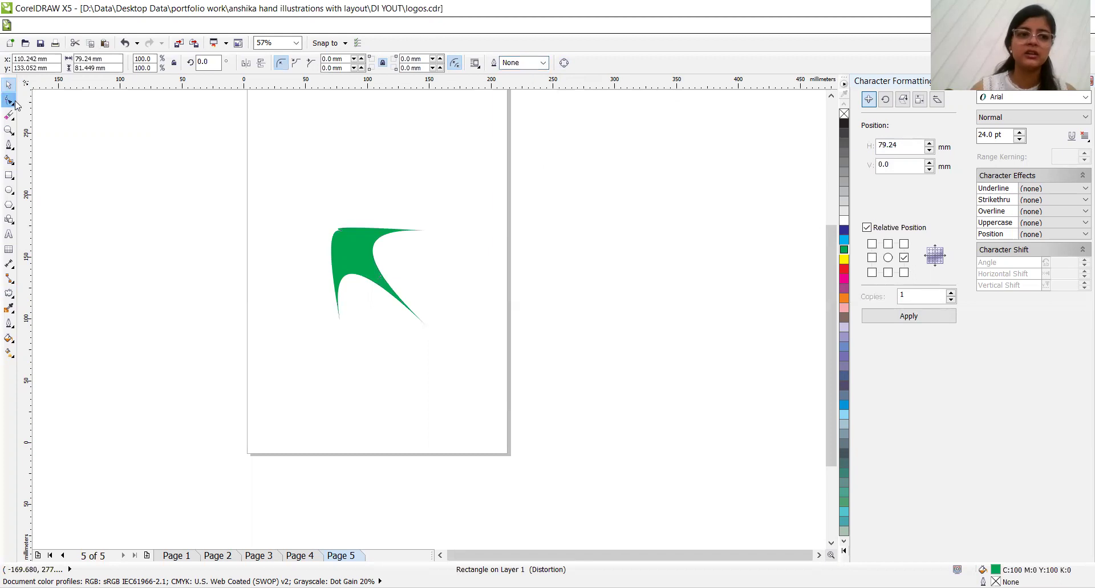
left_click(171, 141)
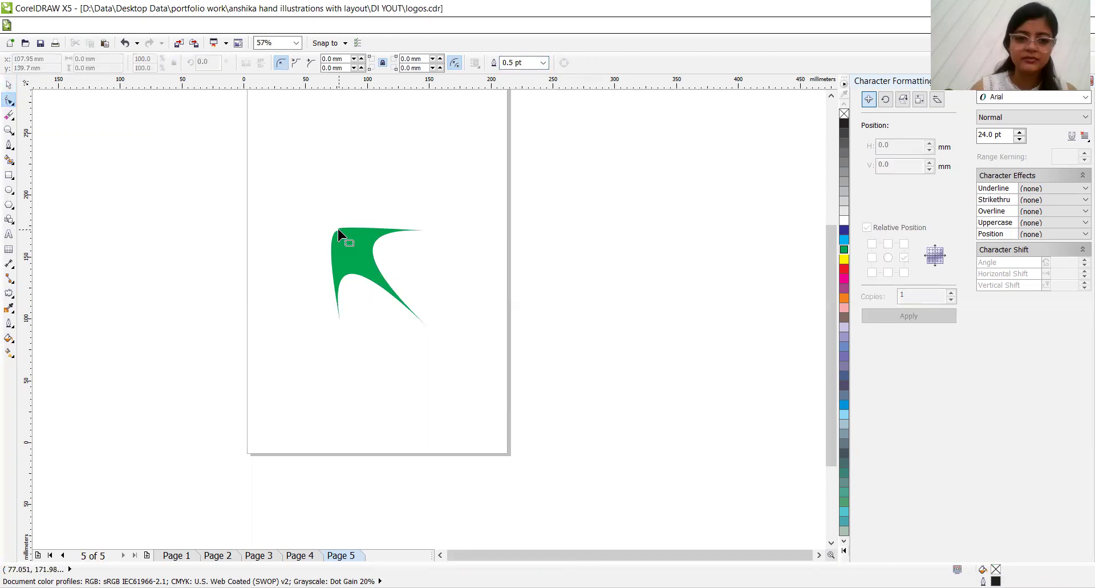
Step: Zoom in on the green shape and distort it so its top edge rises and curls
key("z")
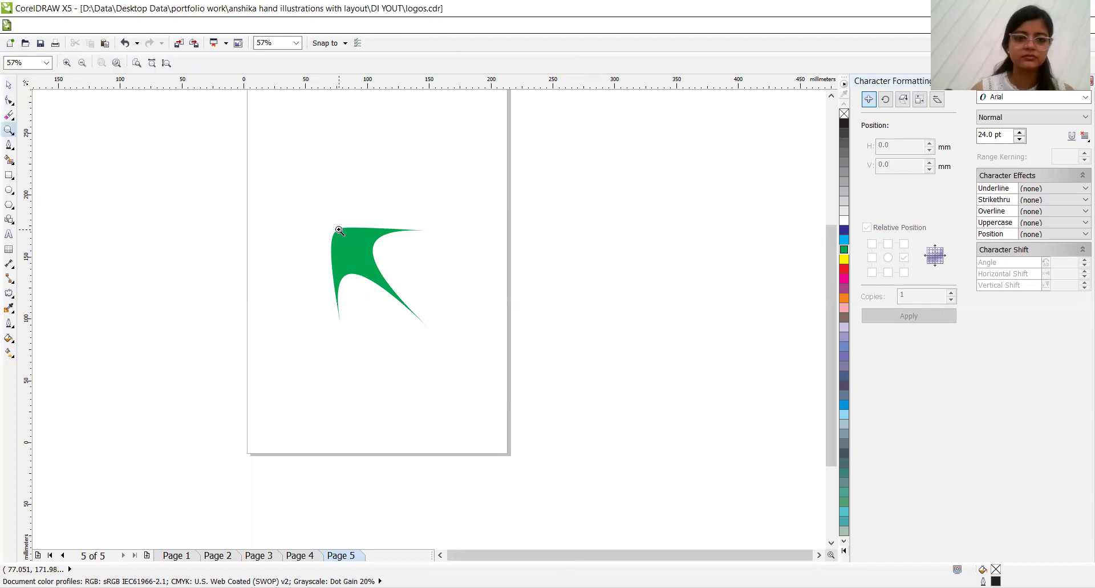
left_click(384, 269)
left_click(385, 272)
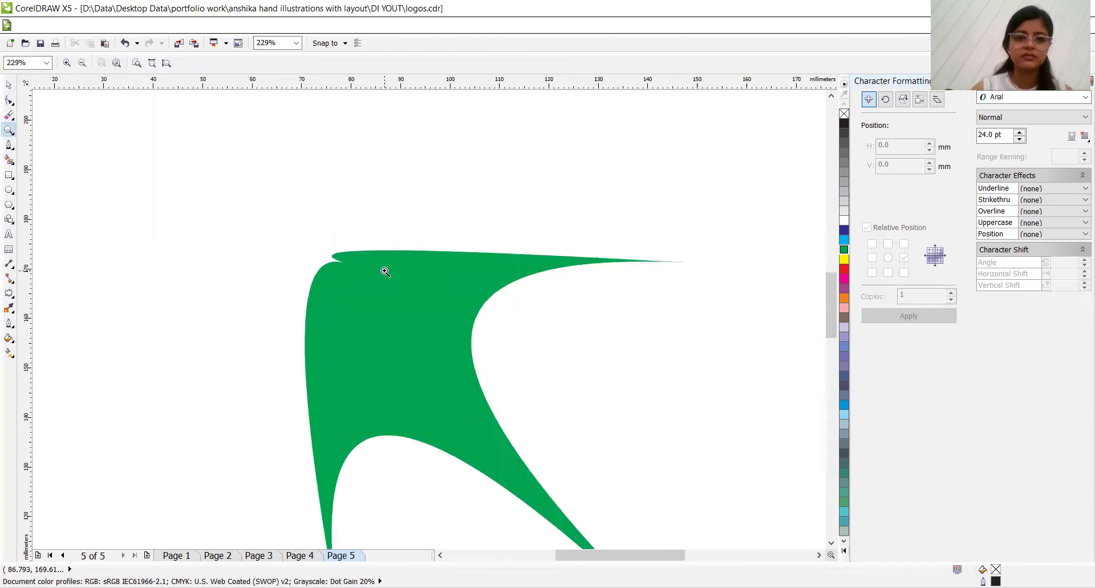
left_click(9, 100)
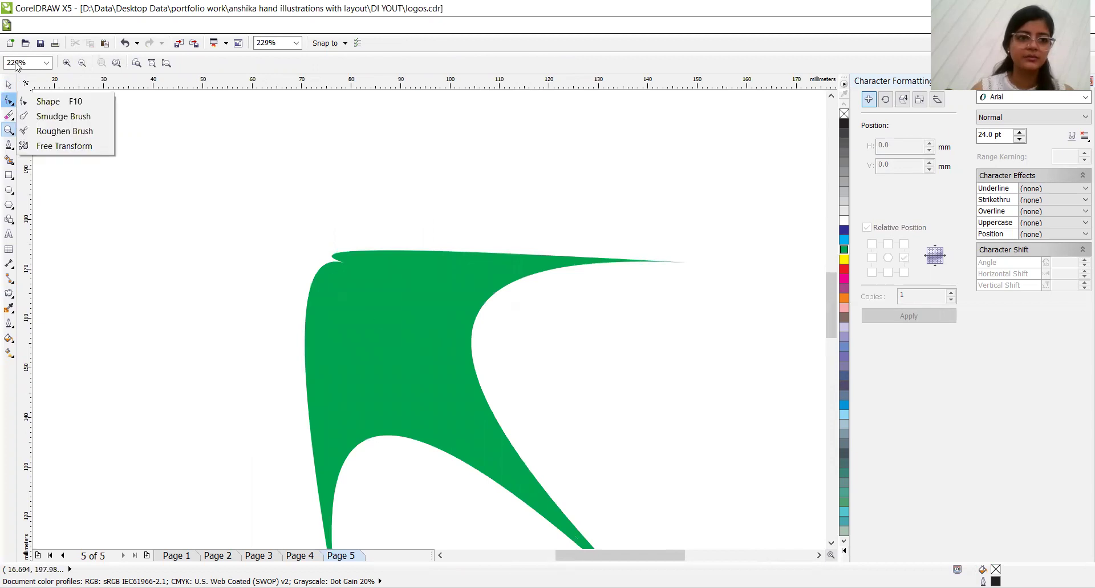
key("F10")
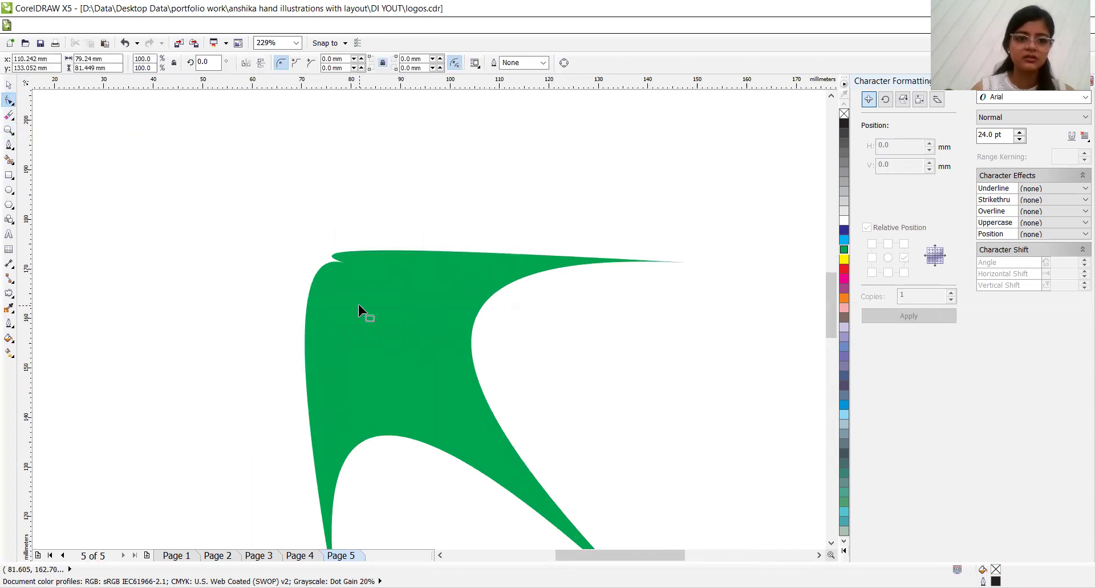
left_click(9, 85)
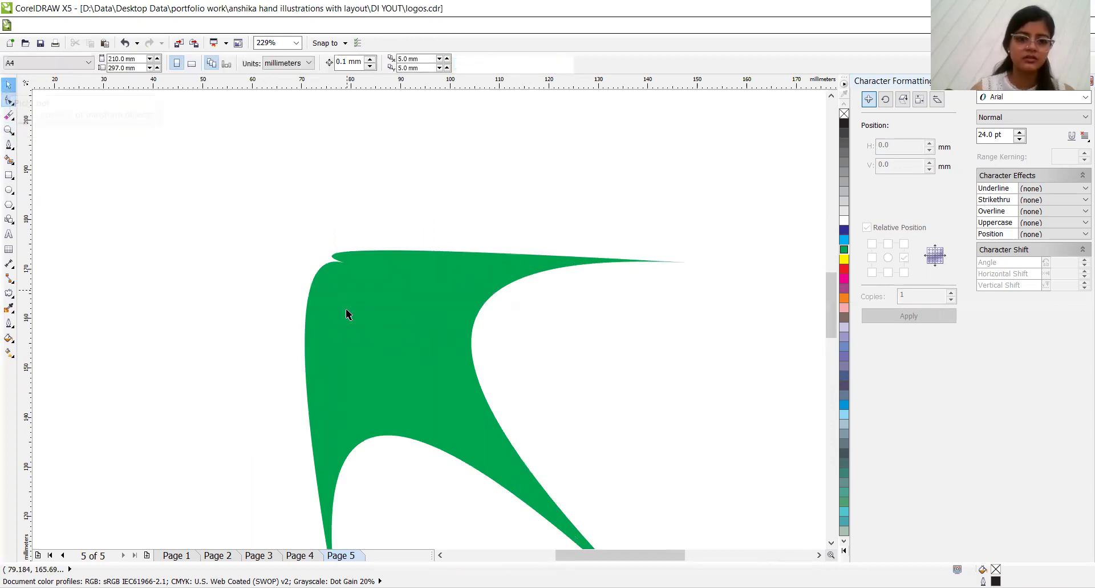
left_click(363, 337)
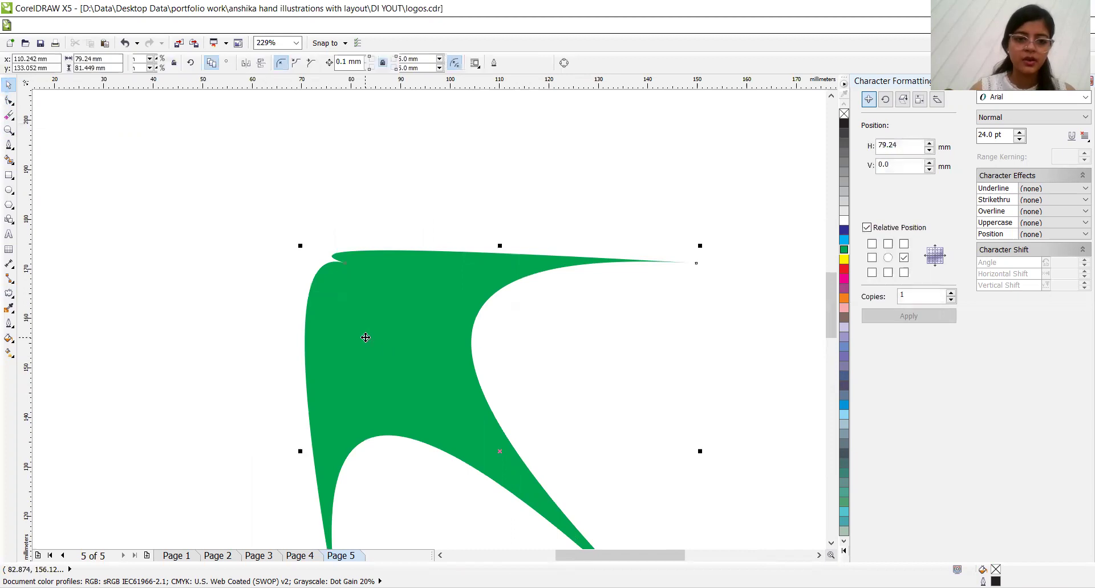
left_click(8, 293)
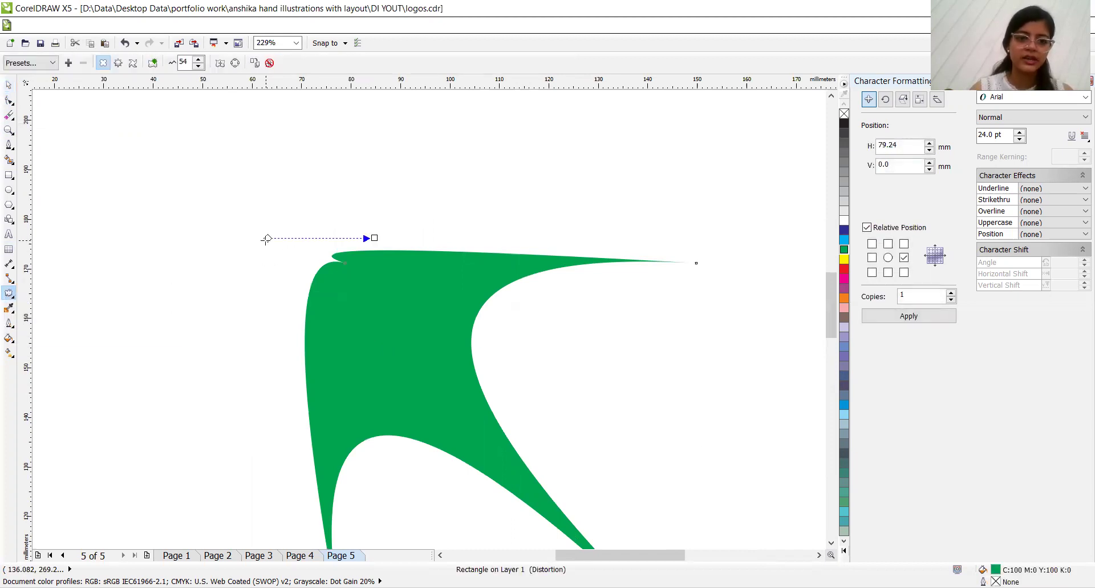
left_click_drag(267, 238, 281, 206)
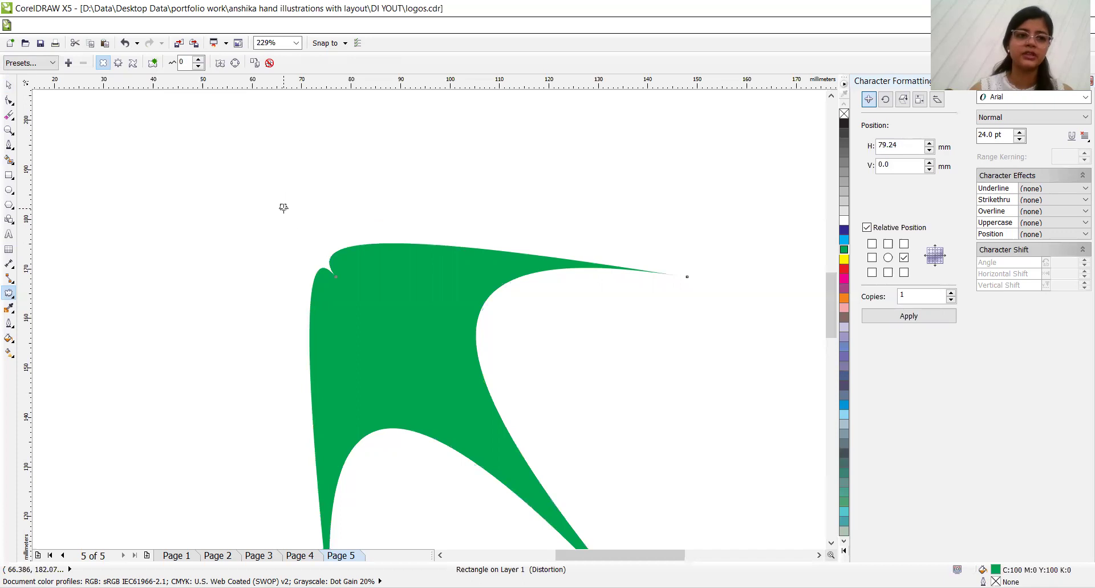
left_click(8, 100)
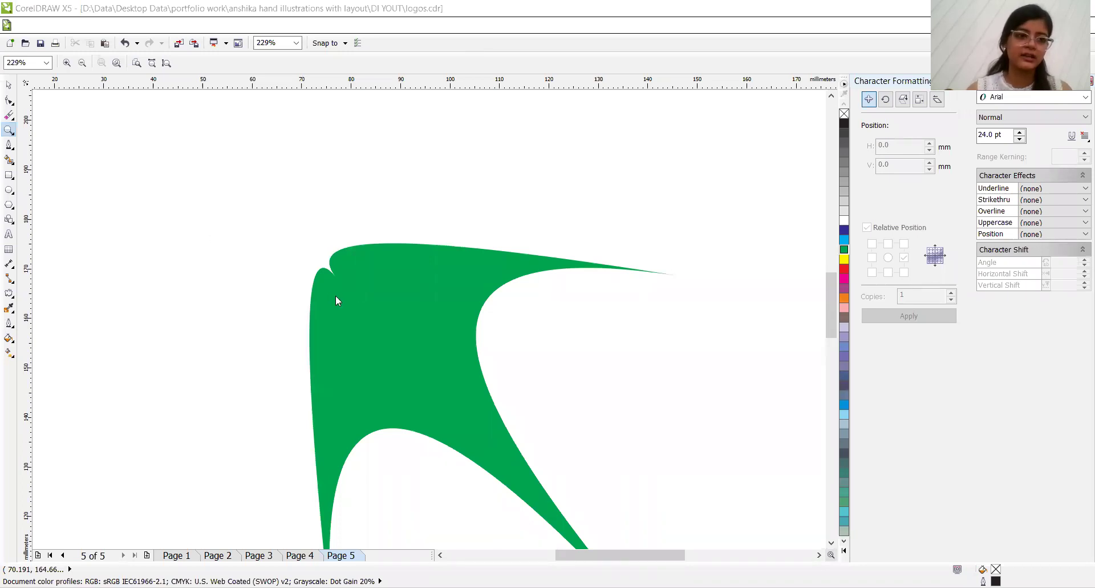
Step: Zoom out to the whole page and drag the green shape onto the pasteboard at left
left_click(10, 131)
right_click(350, 260)
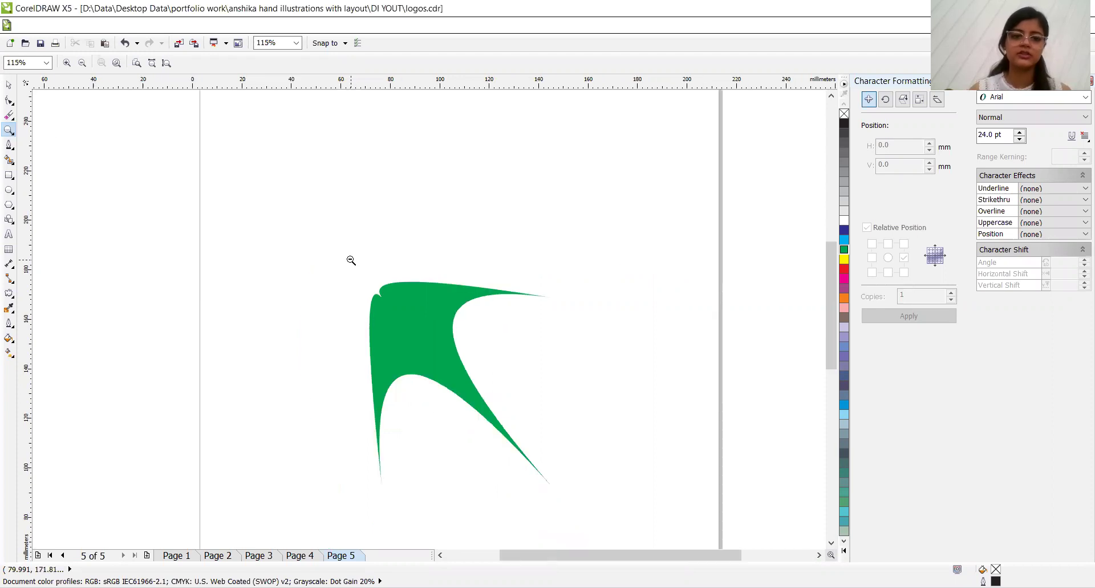
right_click(351, 260)
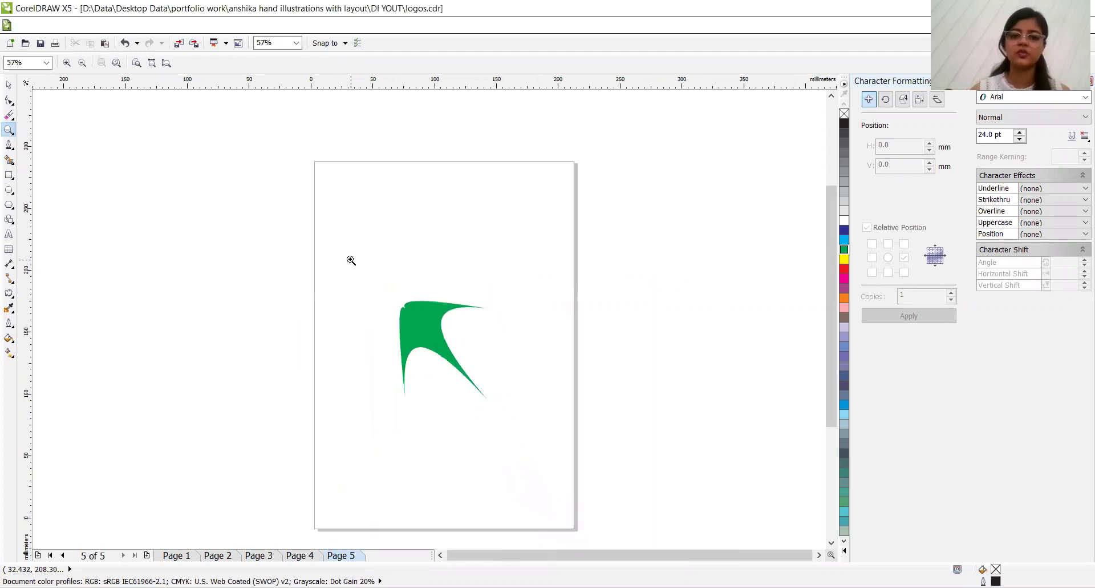
left_click(9, 85)
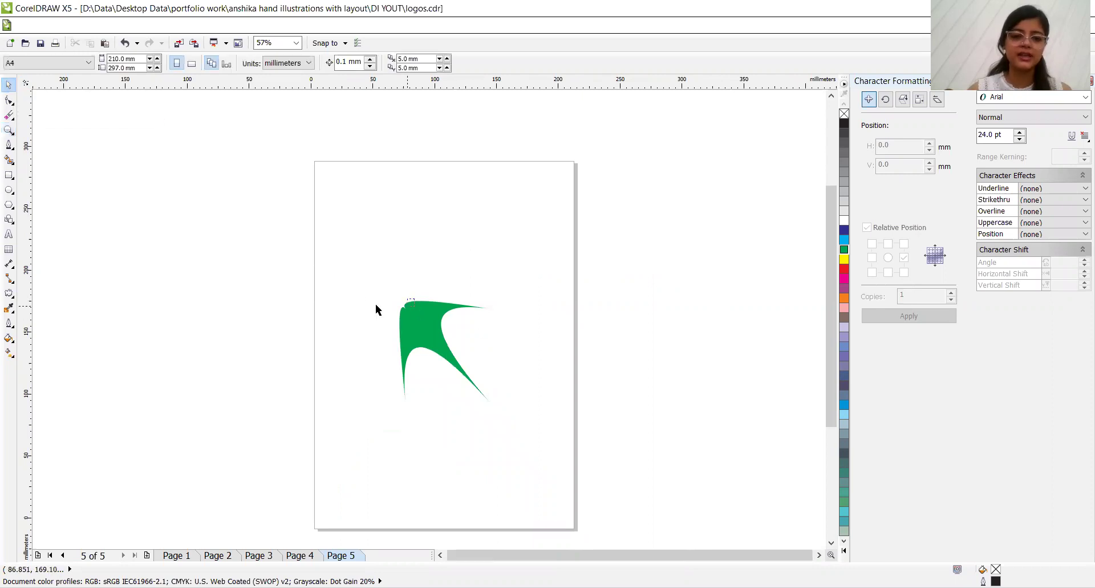
left_click_drag(425, 326, 177, 287)
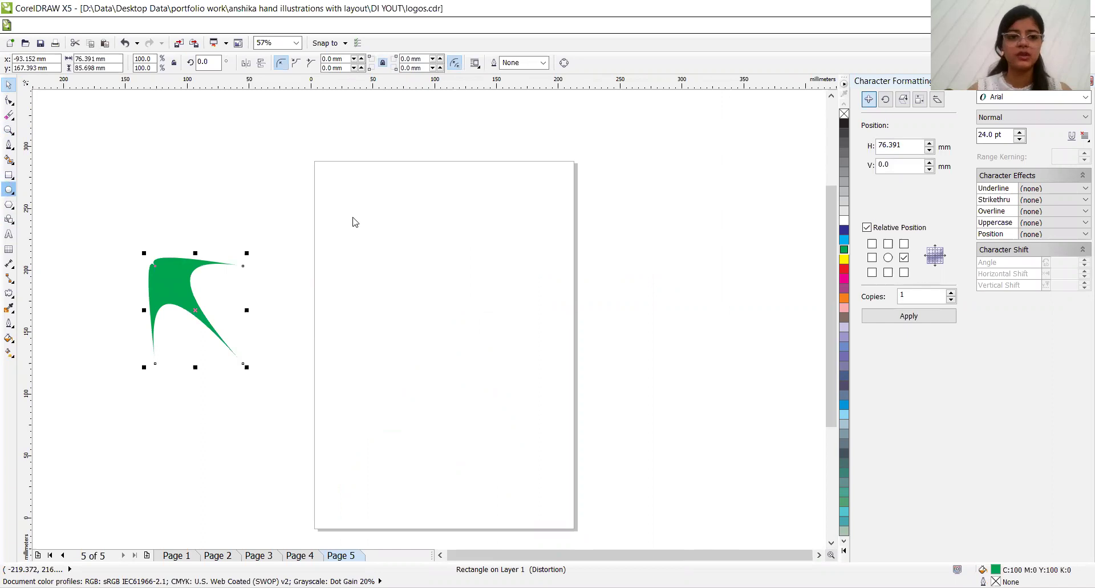
left_click(9, 190)
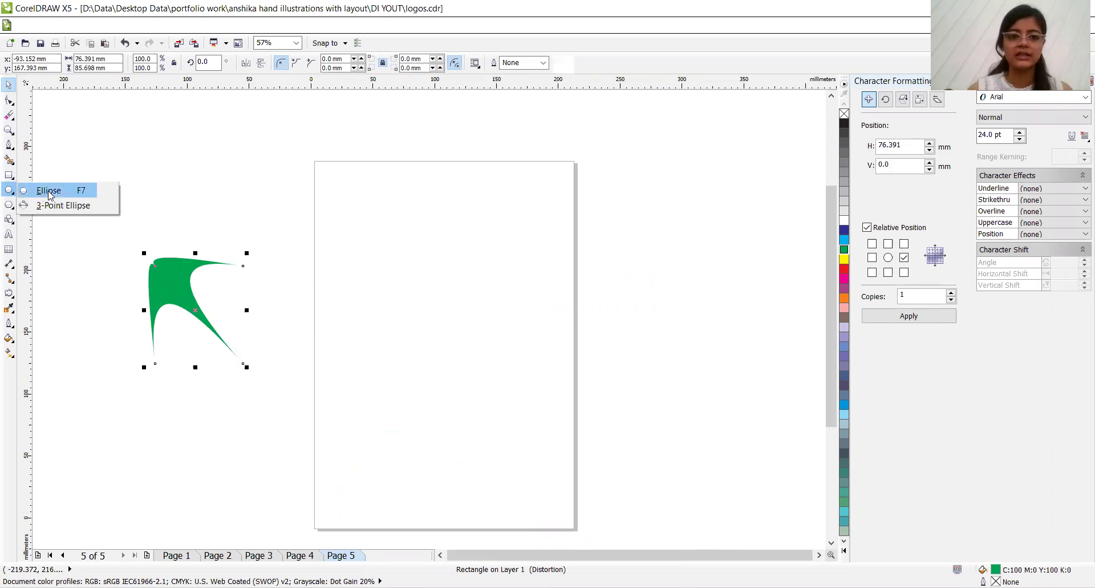
Step: Draw a tall ellipse with a small circle below it, and fill the circle brown
left_click(39, 192)
left_click_drag(449, 245, 473, 311)
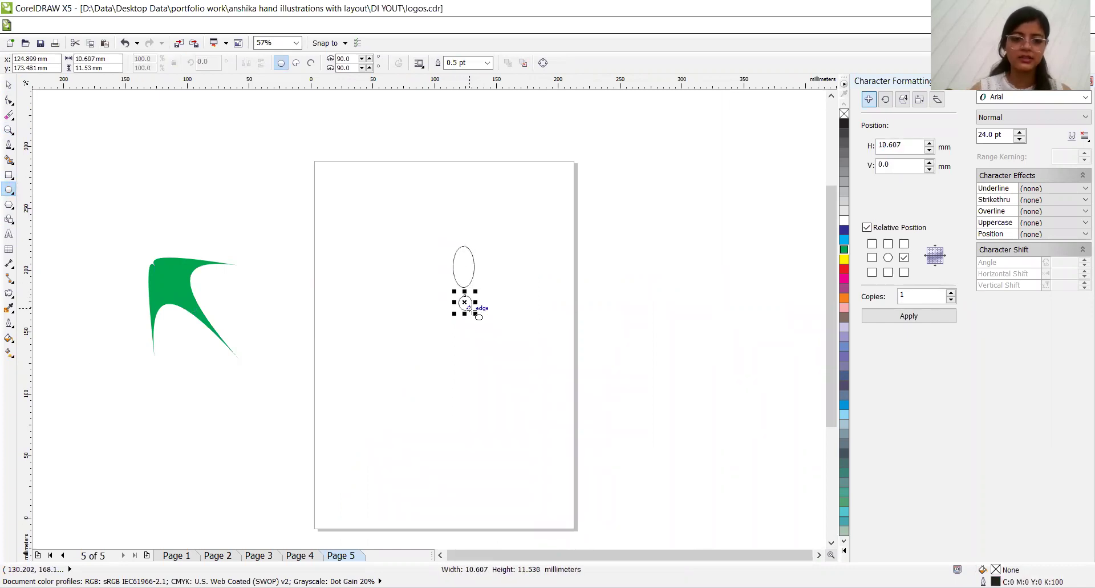
left_click(10, 85)
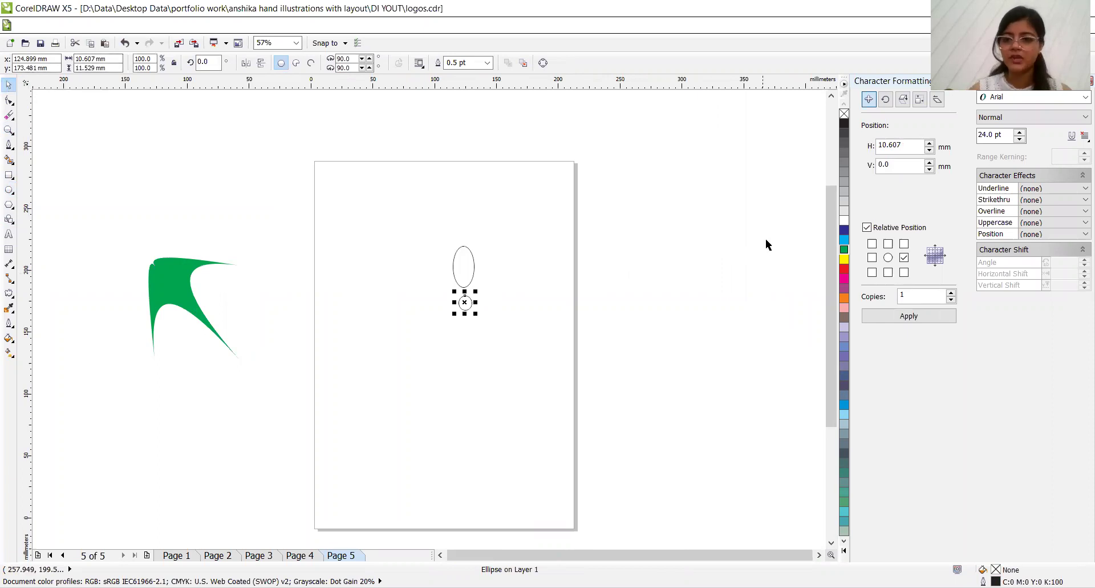
left_click(844, 550)
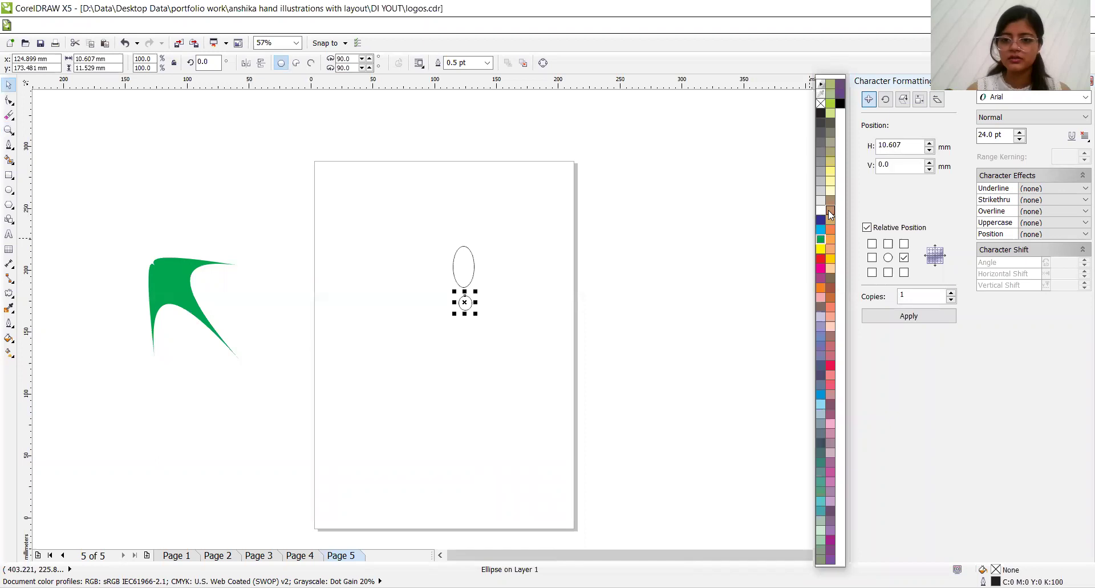
left_click(831, 288)
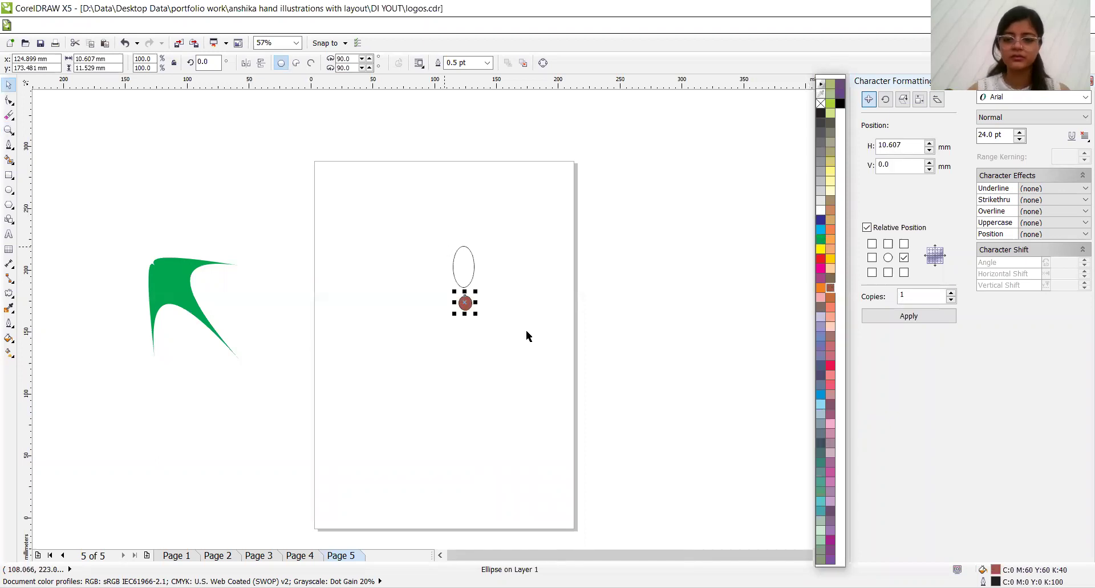
Step: Fill the small circle black and the tall oval yellow with no outline
left_click(840, 103)
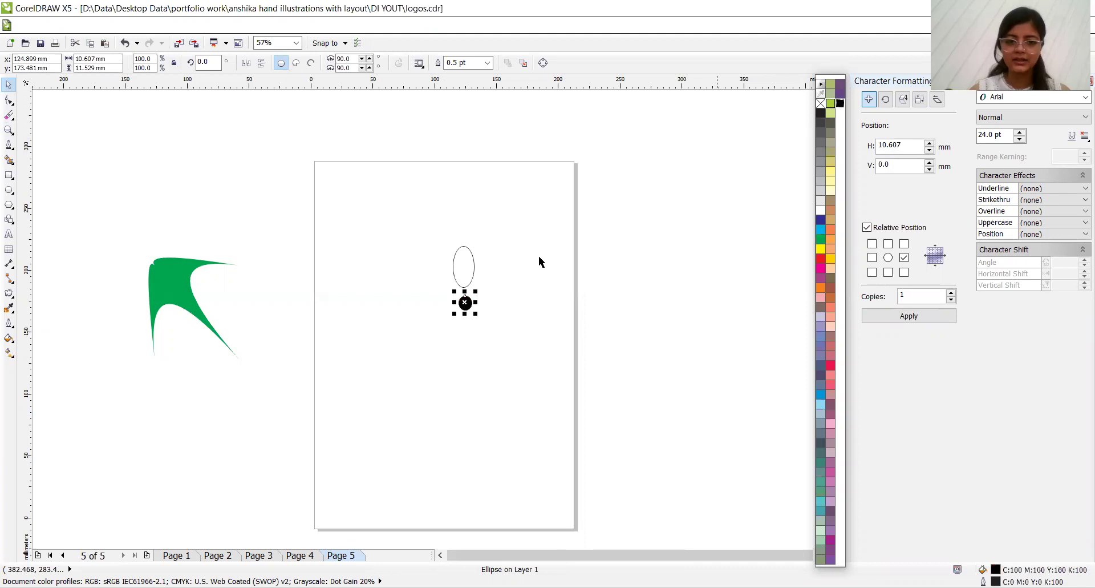
left_click(463, 262)
left_click(843, 201)
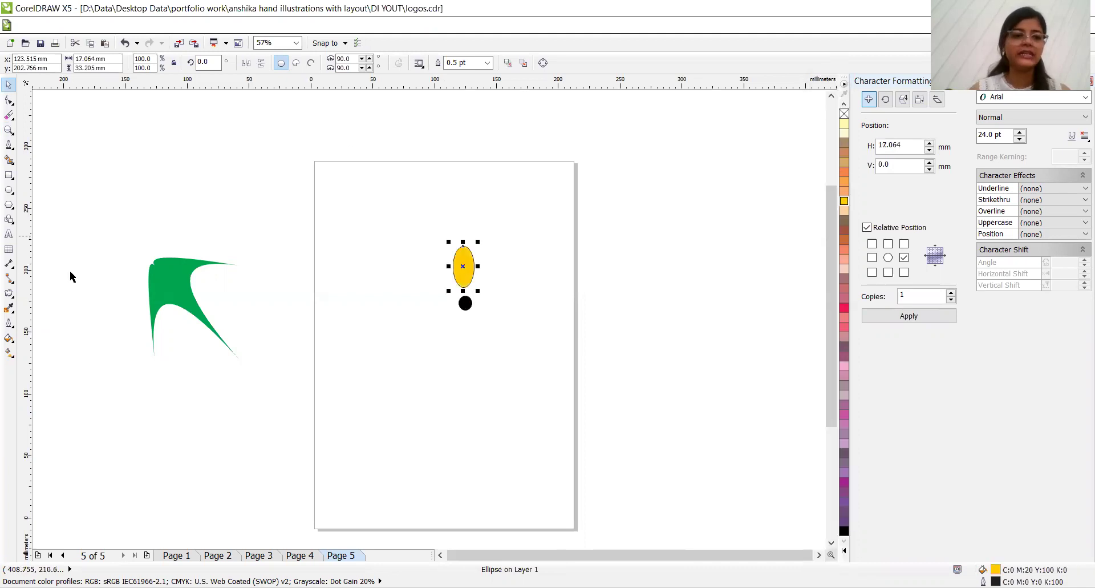
left_click(488, 63)
left_click(479, 75)
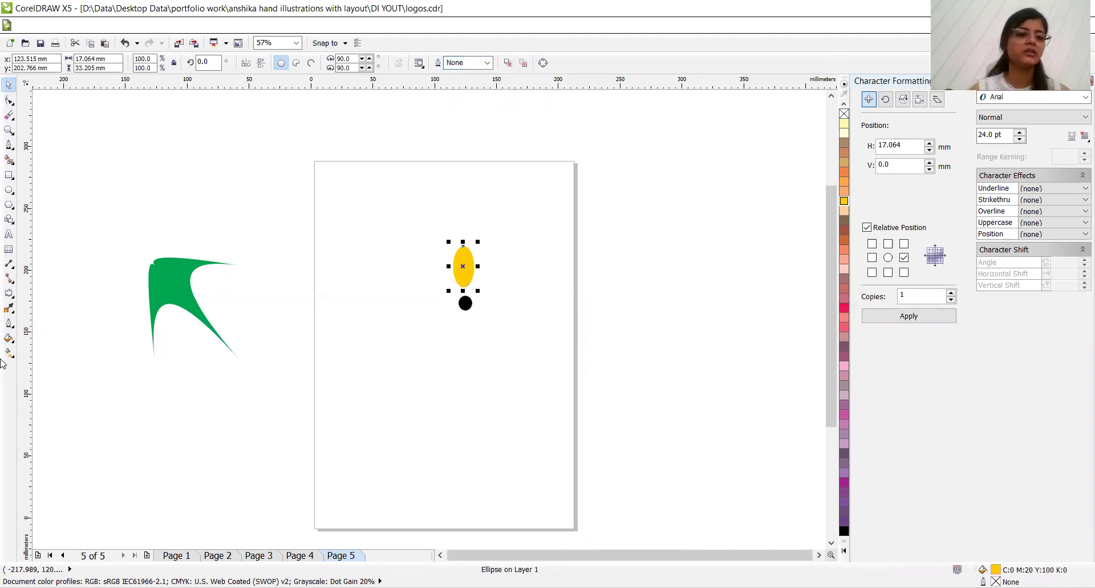
Step: Give the oval a horizontal linear gradient from yellow to pale yellow
left_click(8, 354)
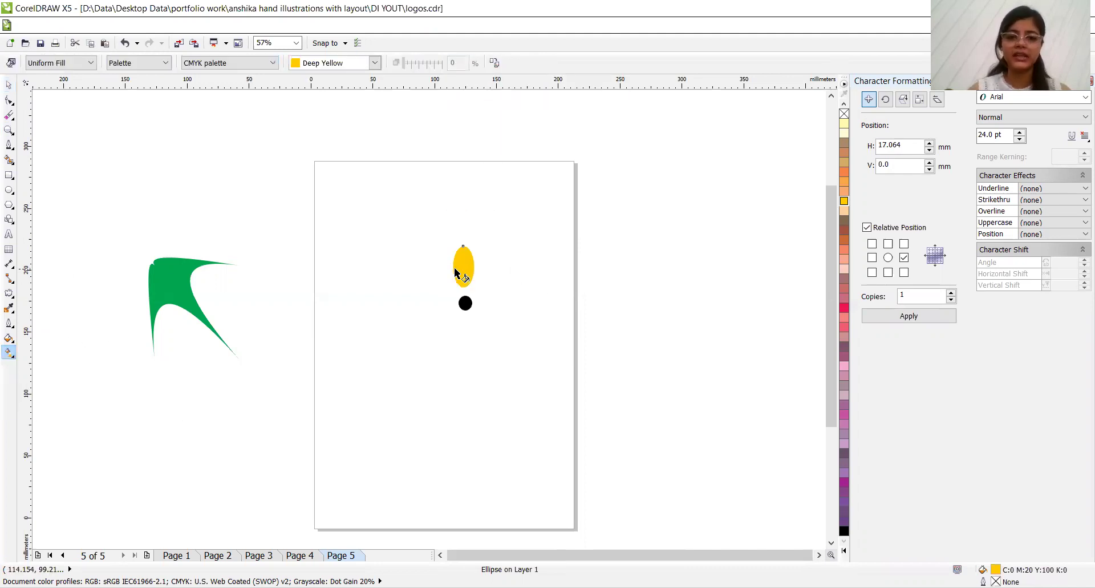
left_click_drag(448, 266, 473, 266)
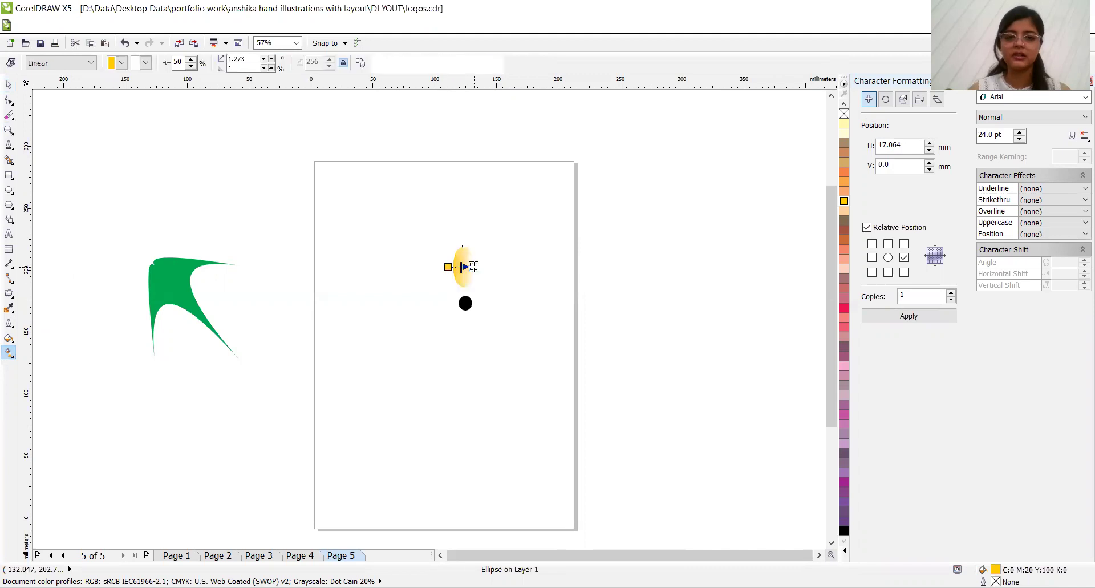
left_click(844, 549)
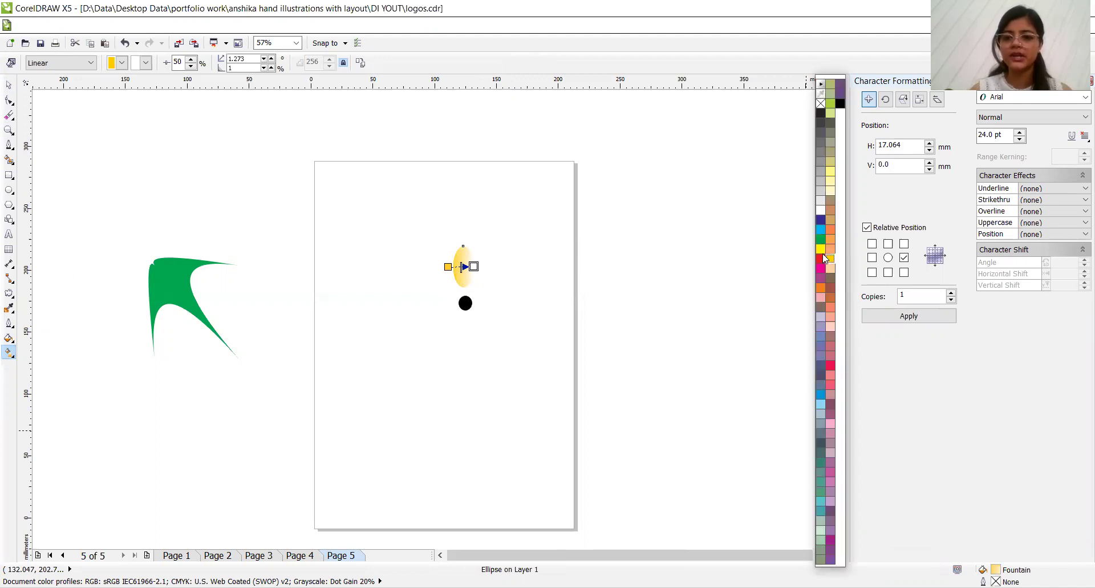
left_click(831, 174)
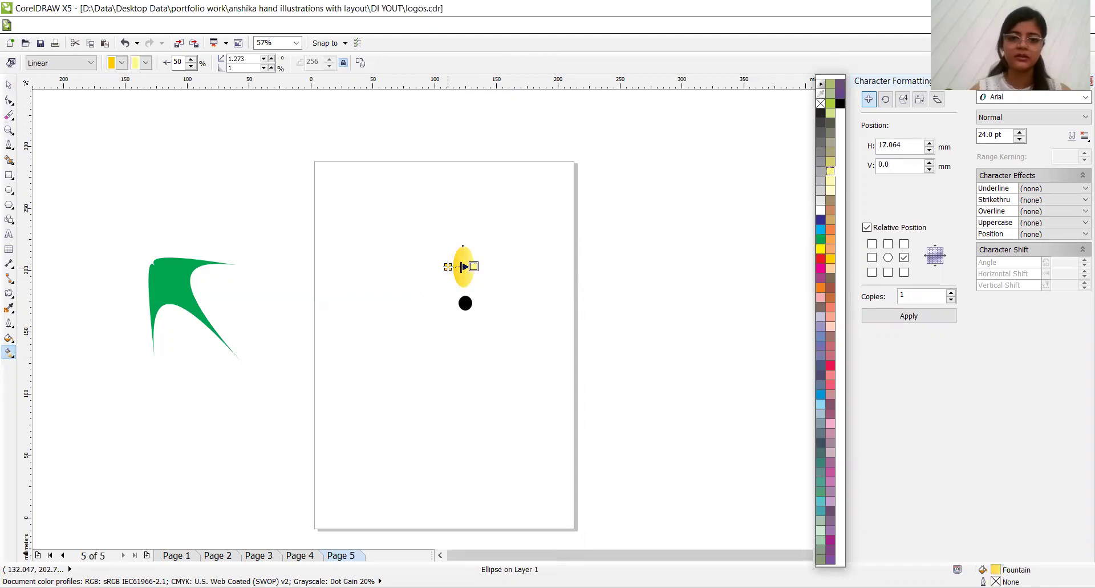
left_click_drag(456, 268, 465, 266)
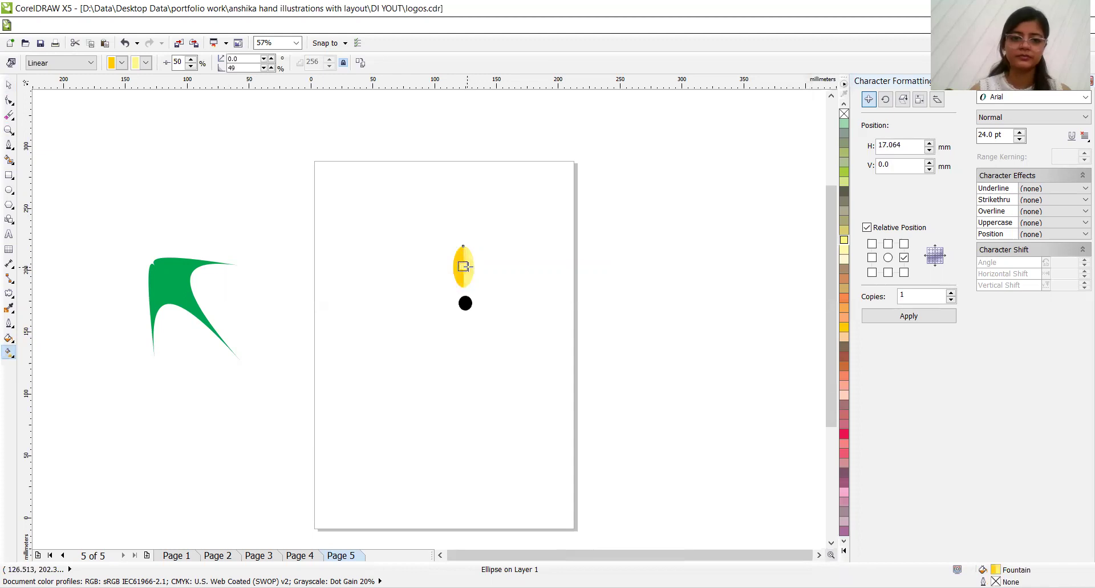
key("ctrl+z")
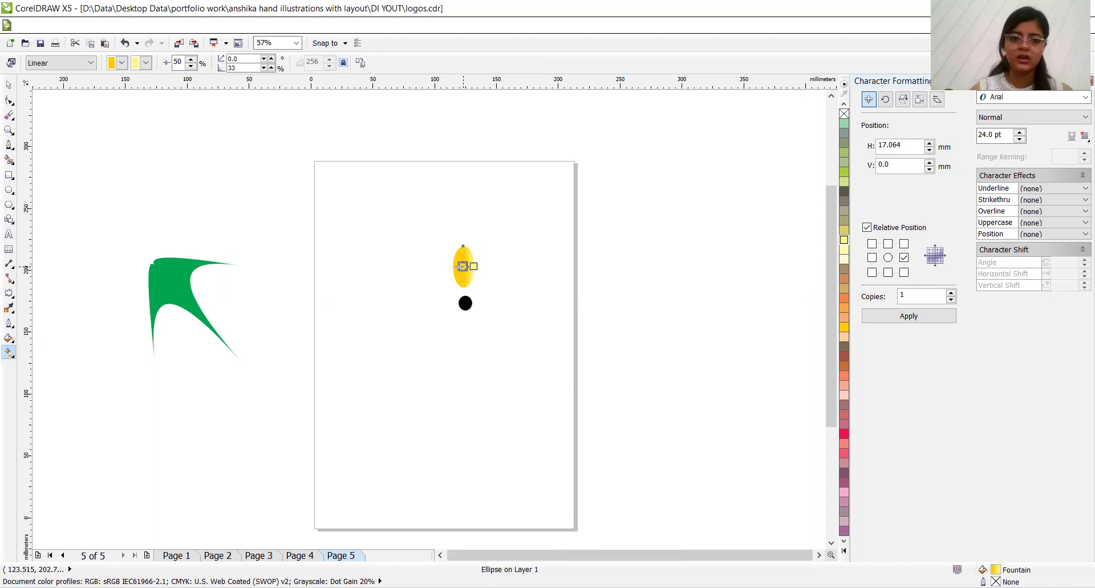
left_click_drag(462, 266, 455, 268)
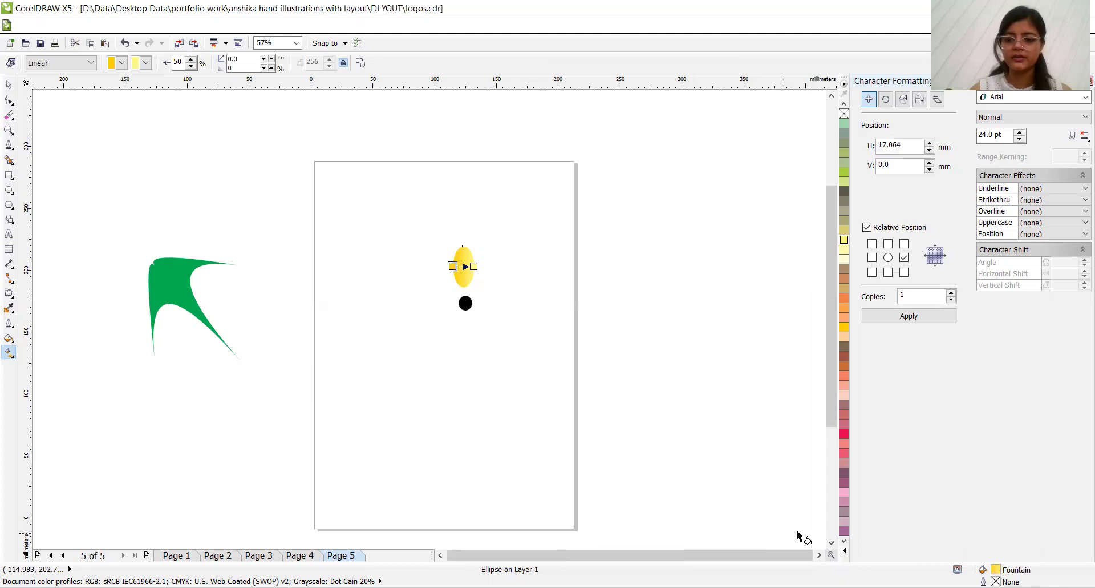
left_click(844, 550)
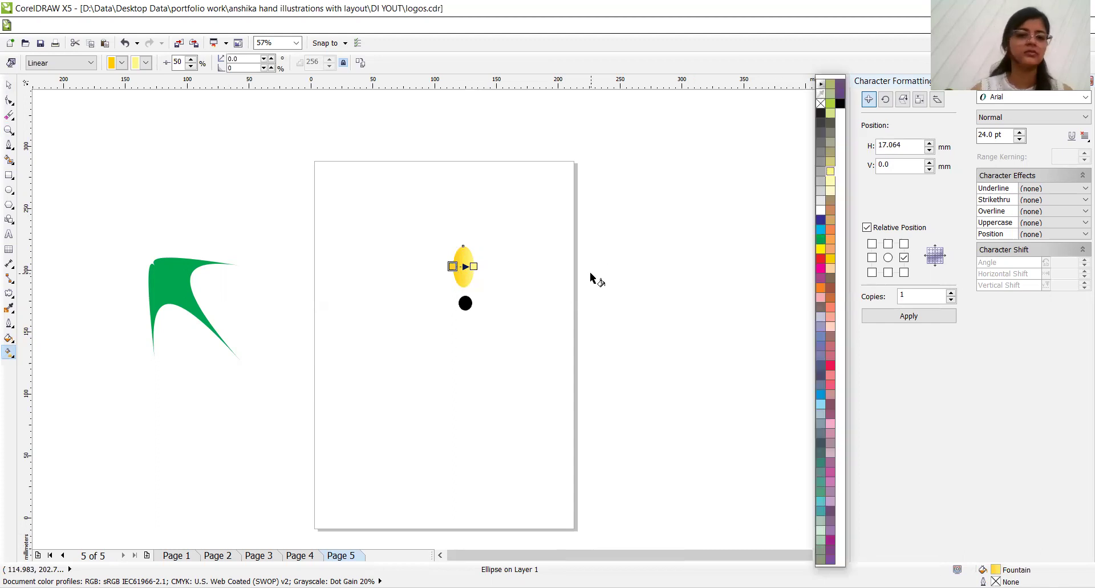
left_click(135, 147)
left_click(9, 86)
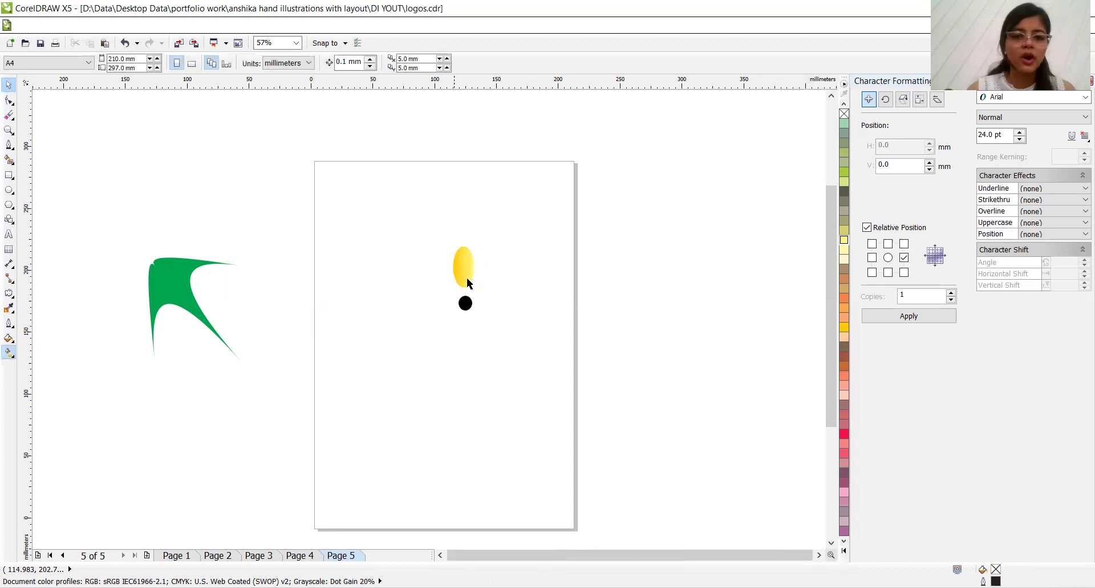
Step: Open the rotation settings and set the petal's rotation centre on the black circle
left_click(467, 277)
left_click_drag(467, 278, 467, 278)
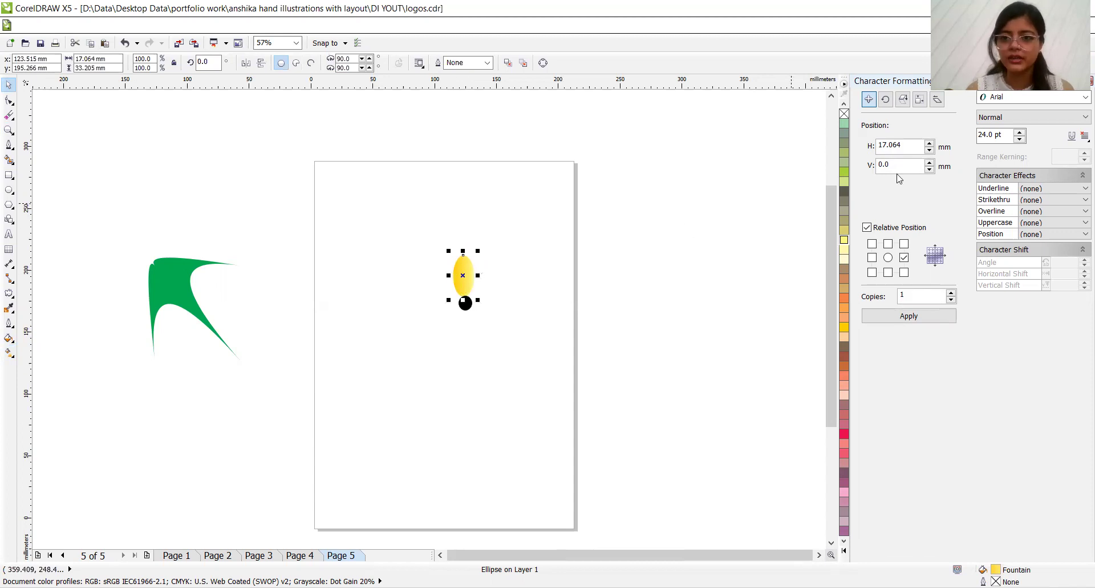
left_click(886, 99)
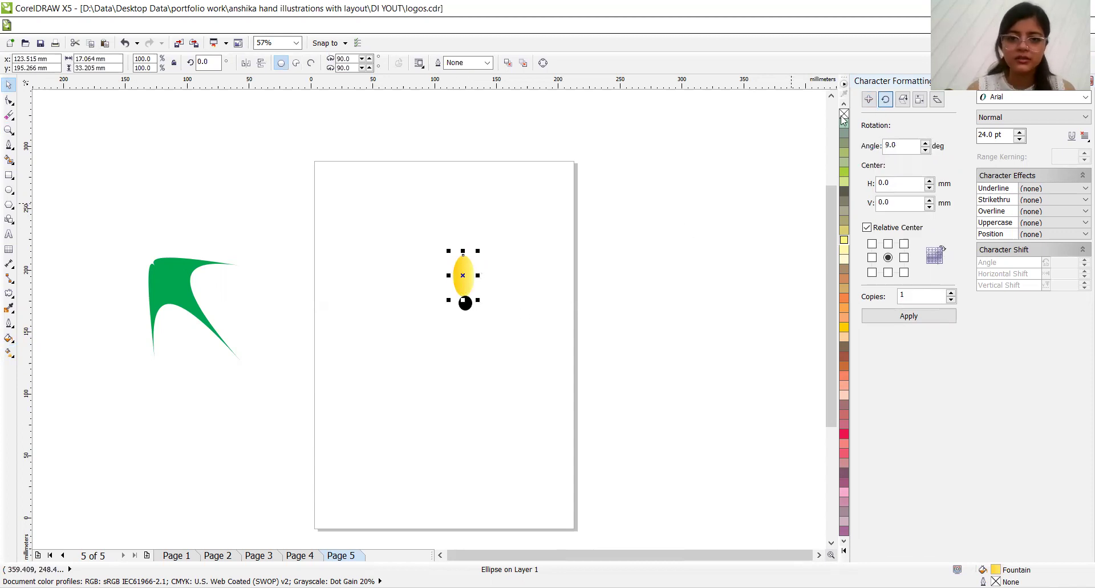
left_click(463, 276)
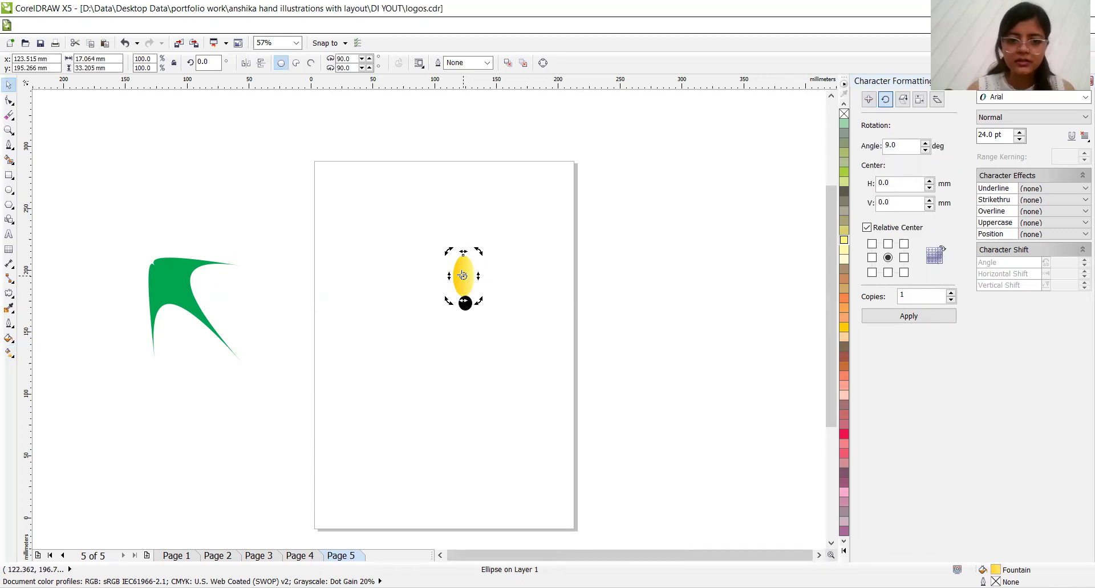
left_click_drag(463, 276, 465, 302)
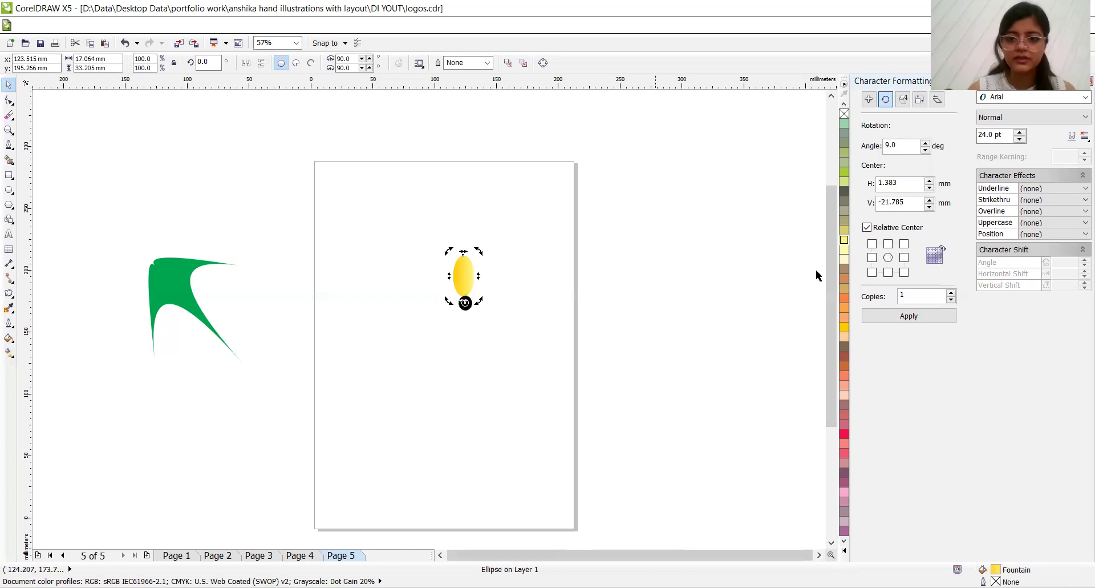
left_click(877, 318)
key("ctrl+z")
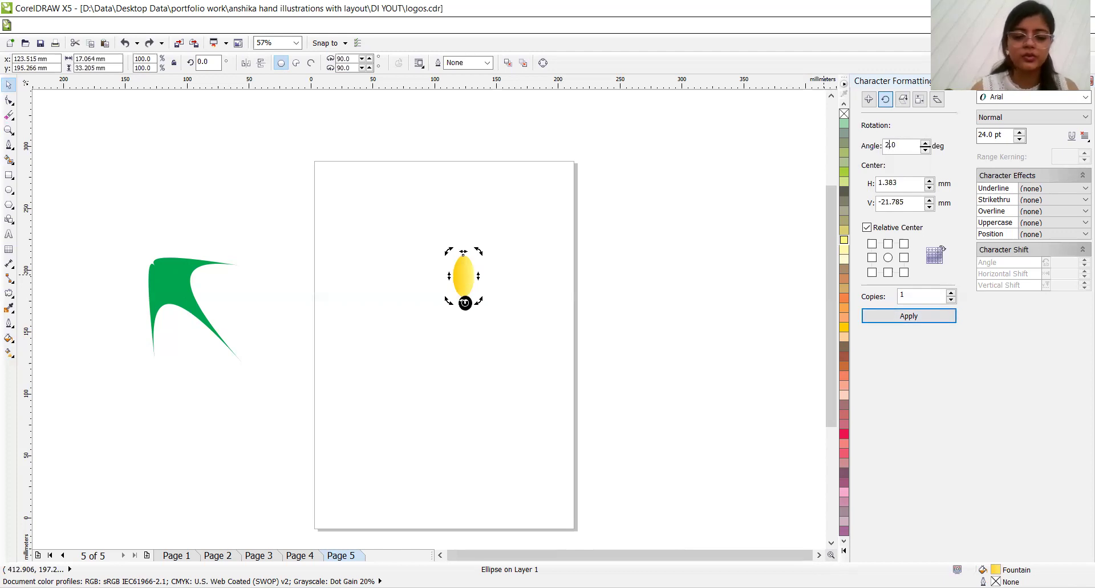
Step: Apply 20° rotated copies of the petal until they ring the black centre
left_click(912, 317)
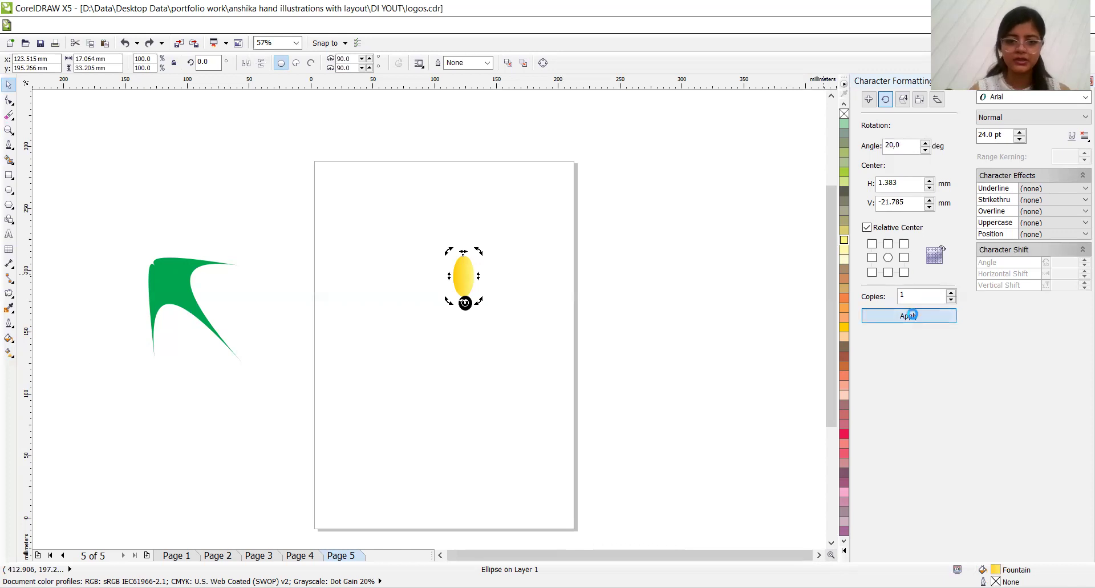
left_click(911, 317)
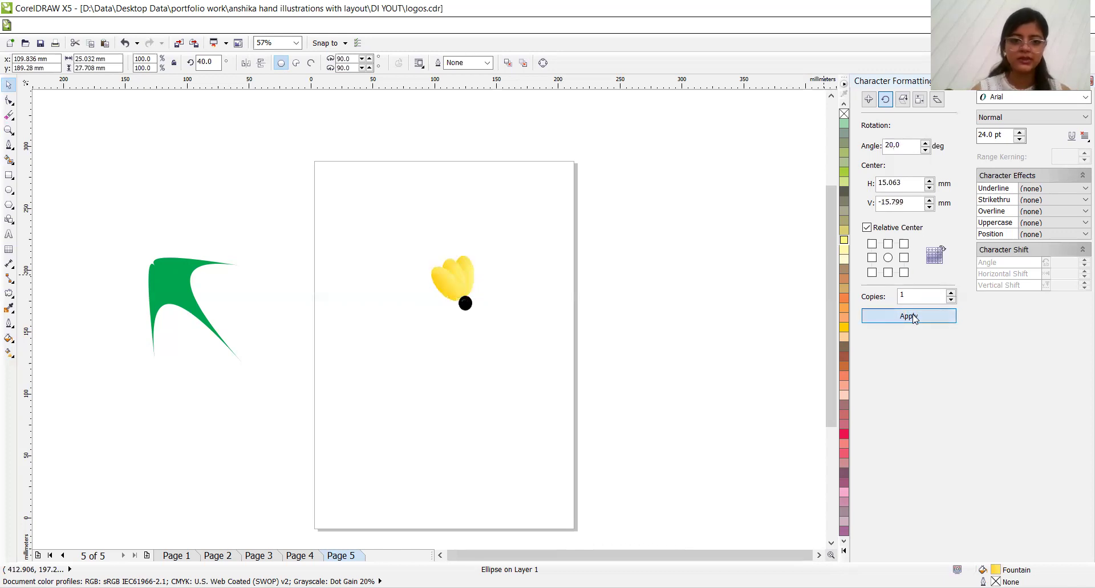
left_click(911, 317)
left_click(911, 316)
left_click(912, 316)
left_click(912, 316)
left_click(911, 317)
left_click(912, 317)
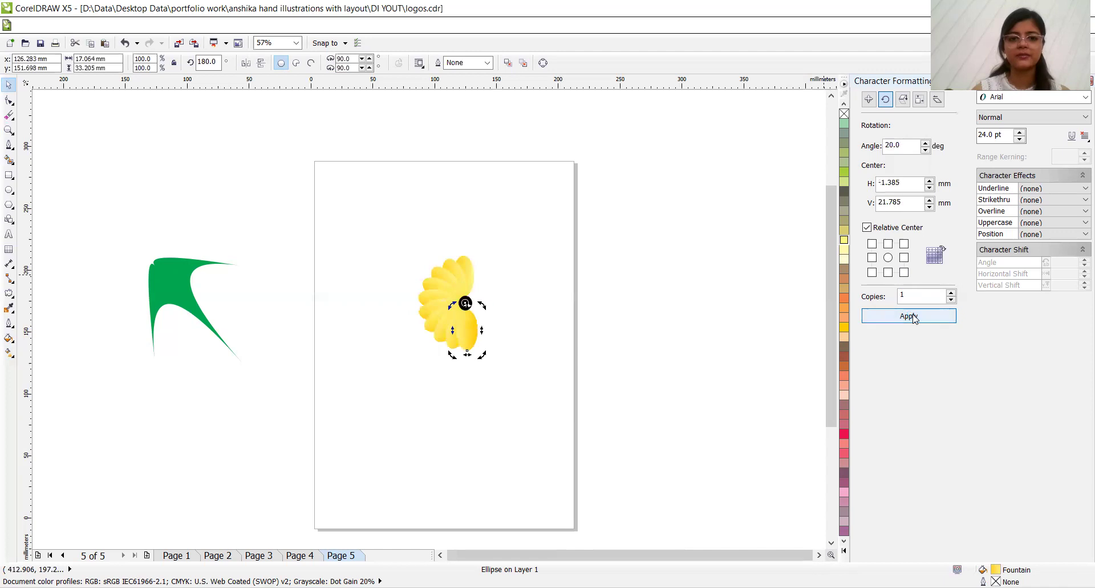
left_click(912, 317)
left_click(913, 317)
left_click(913, 317)
left_click(913, 317)
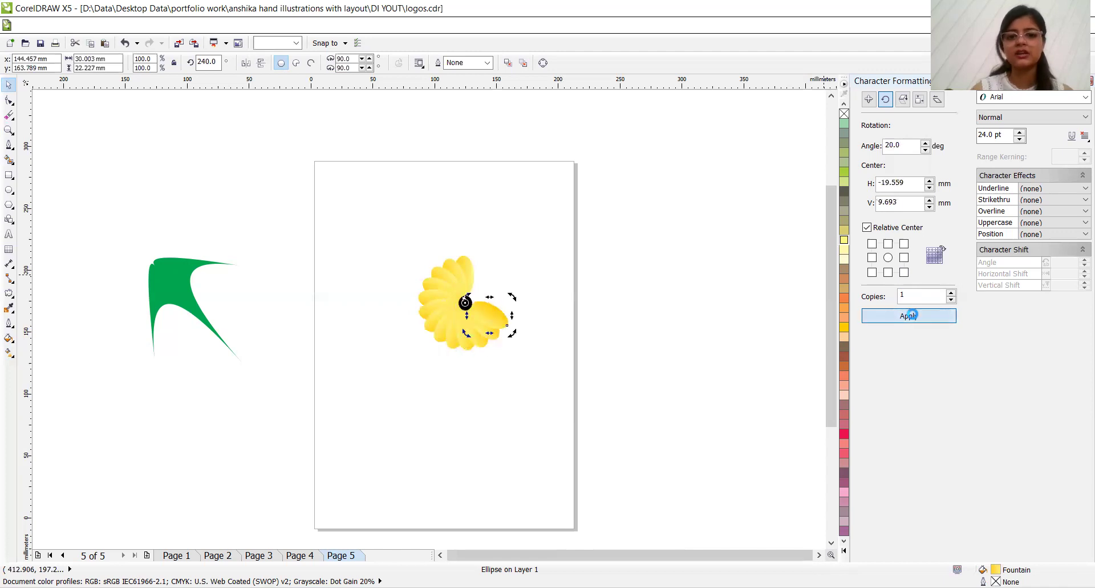
left_click(912, 317)
left_click(913, 317)
left_click(913, 317)
left_click(913, 317)
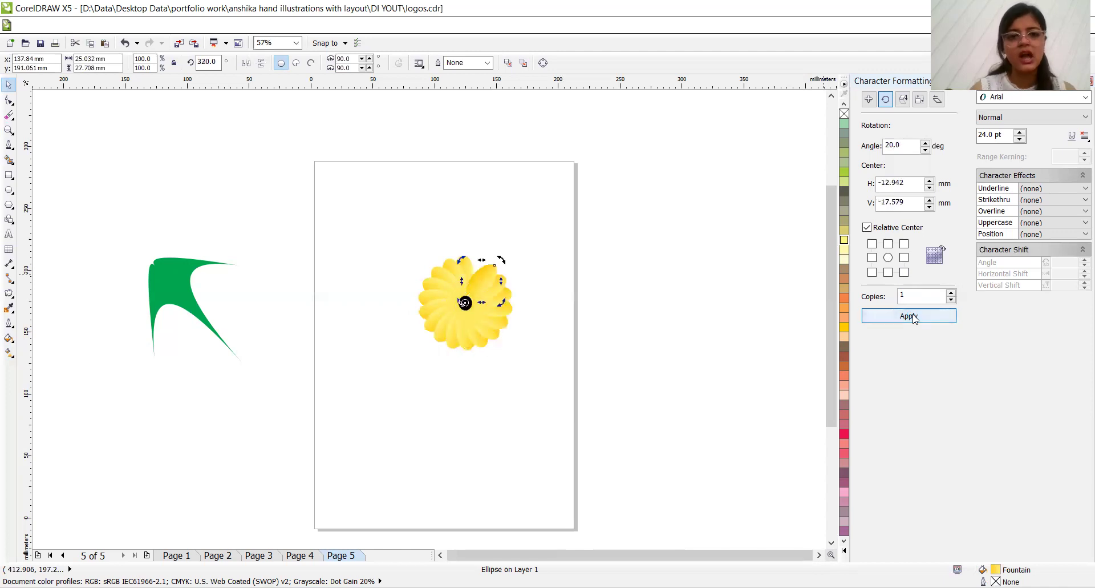
left_click(913, 317)
left_click(913, 317)
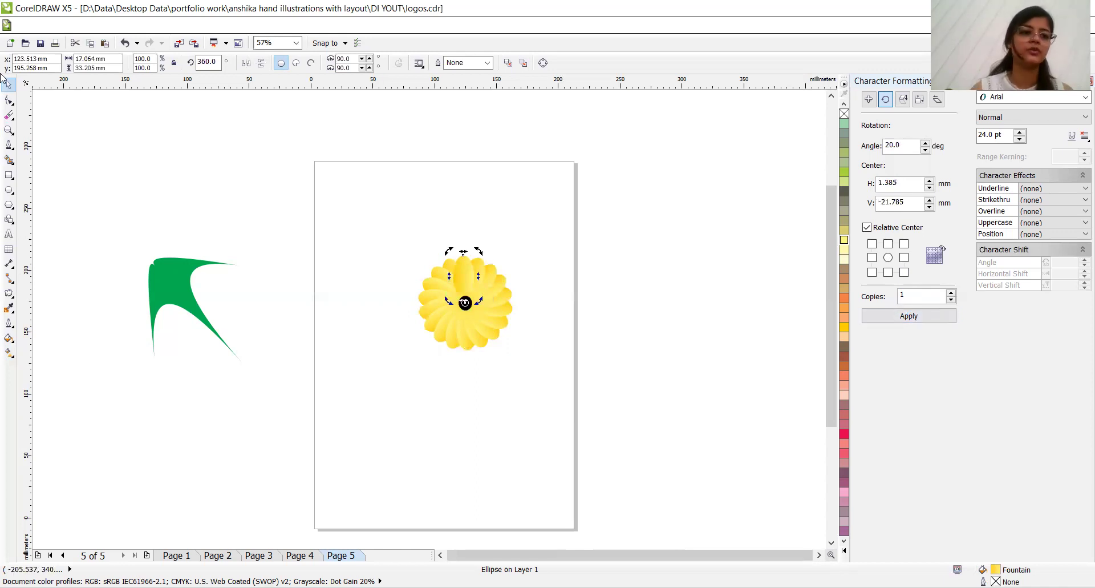
left_click(365, 223)
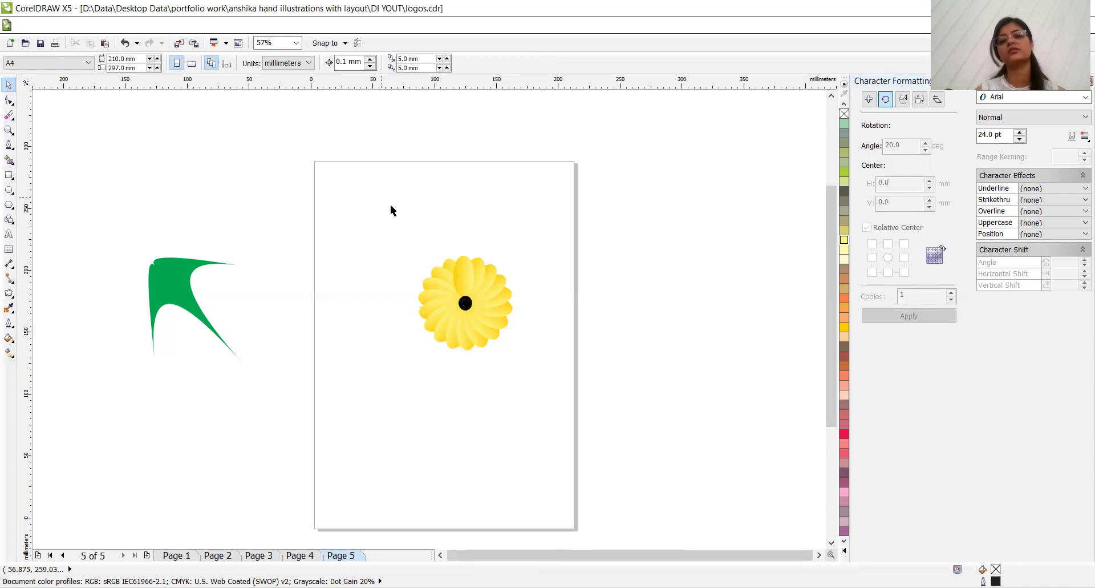
Step: Group all 20 flower parts and move the group to the page's lower left
left_click_drag(463, 272, 593, 219)
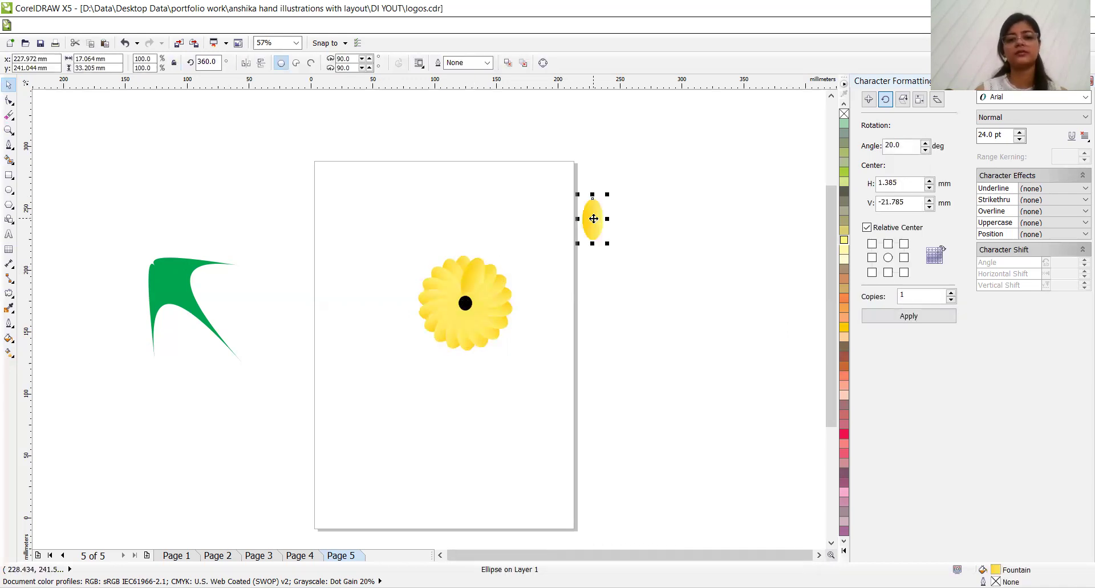
key("ctrl+z")
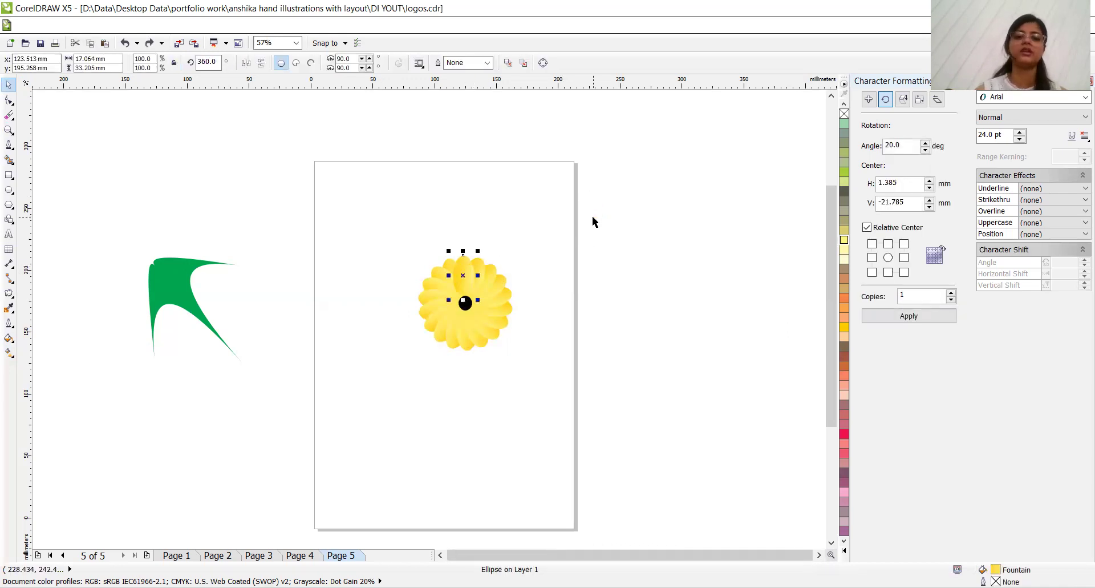
left_click_drag(400, 206, 559, 420)
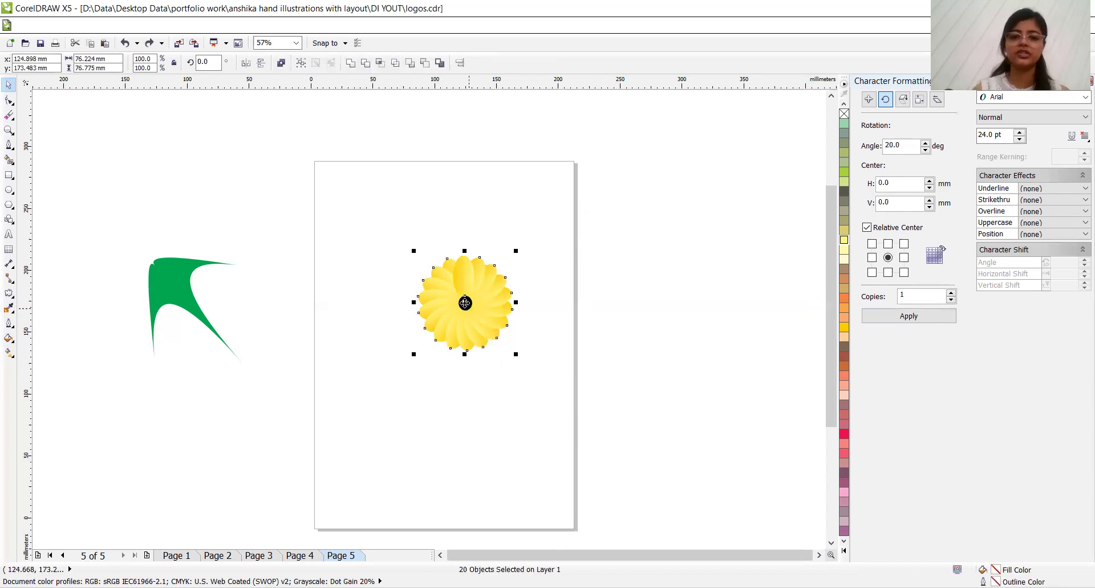
right_click(465, 302)
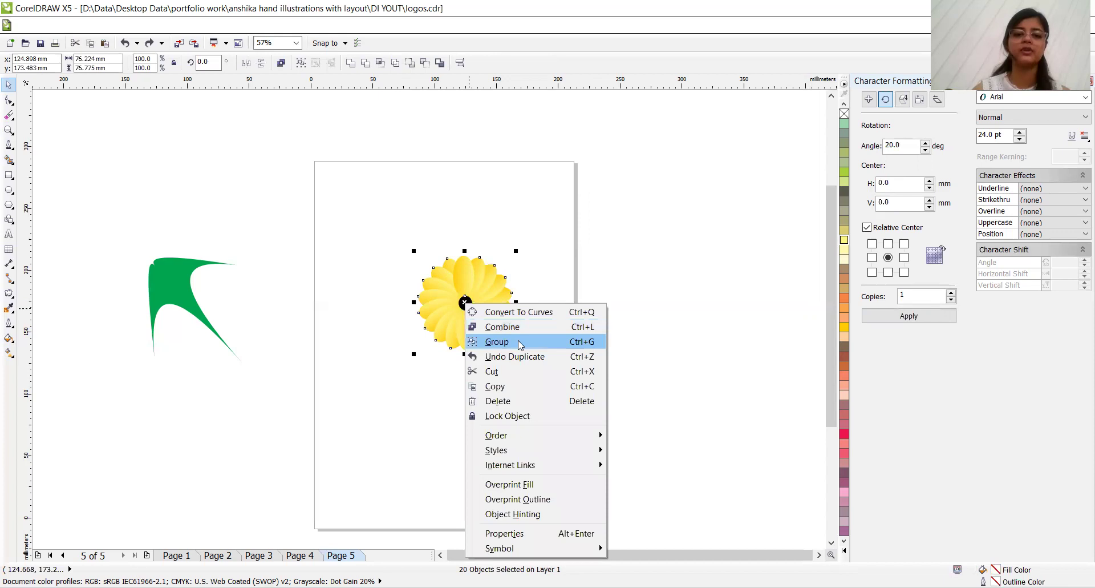
left_click(496, 341)
left_click_drag(465, 301, 372, 427)
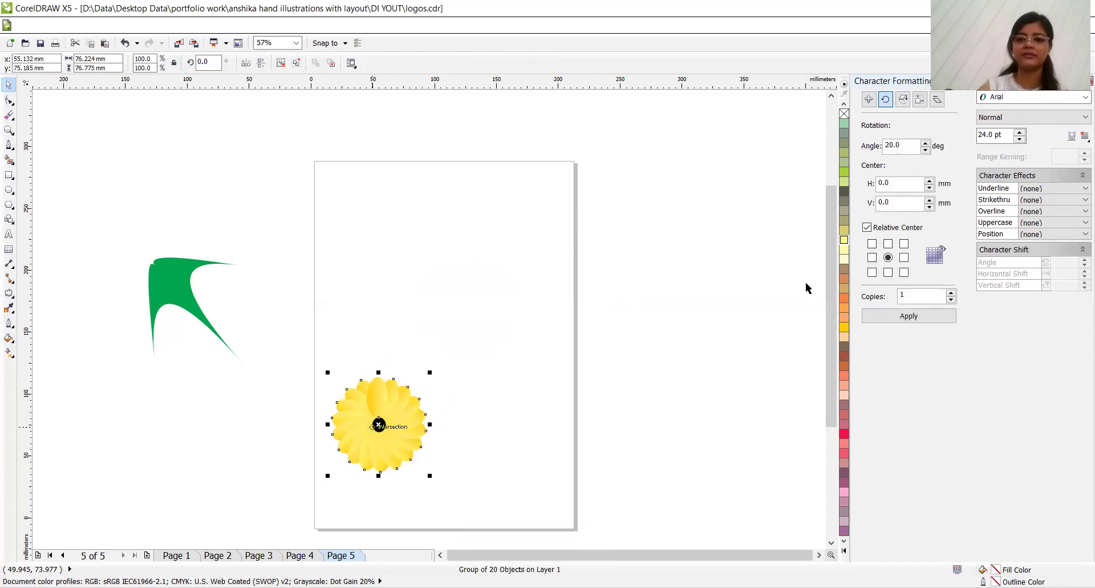
left_click(870, 102)
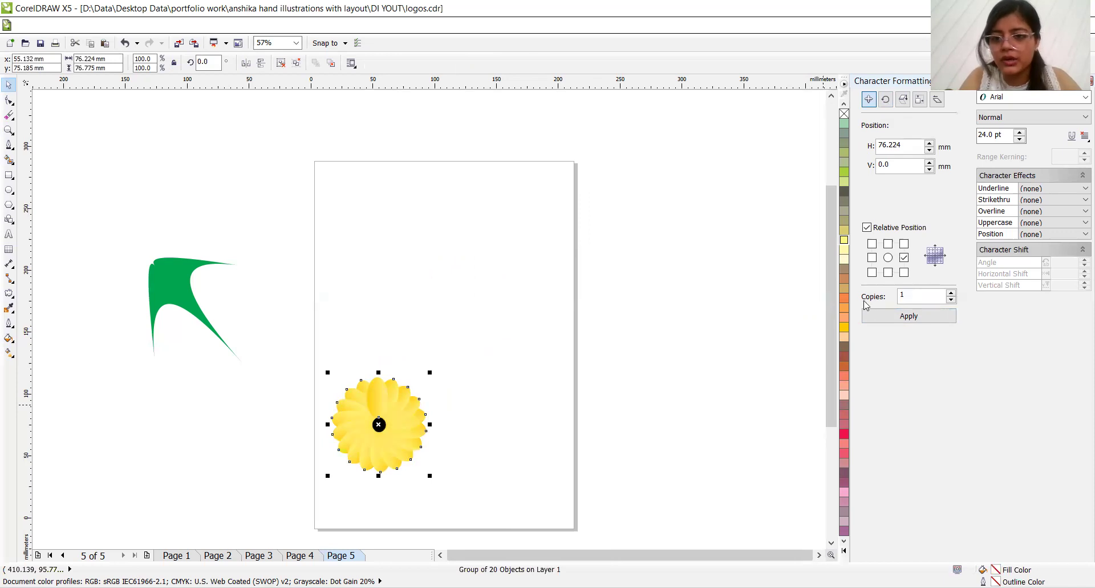
Step: Duplicate the sunflower once to the right of the original
left_click(886, 323)
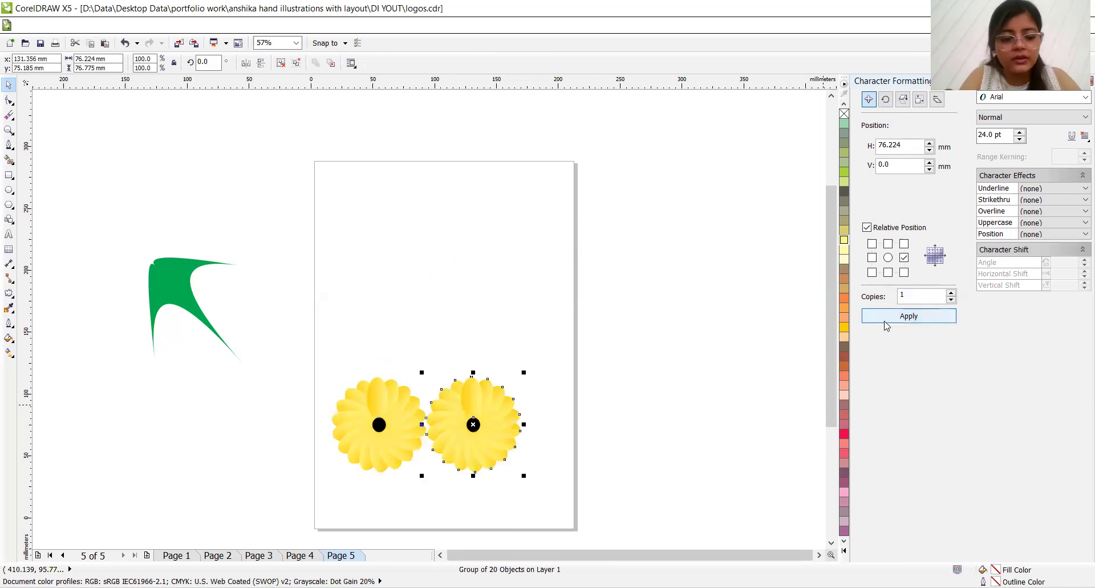
key("ctrl+z")
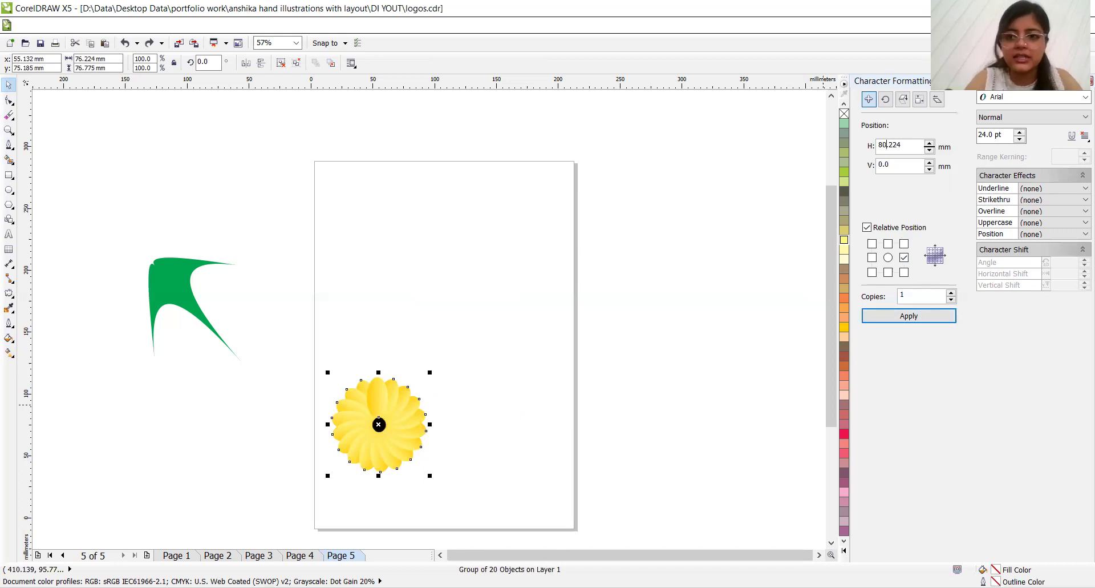
left_click(909, 316)
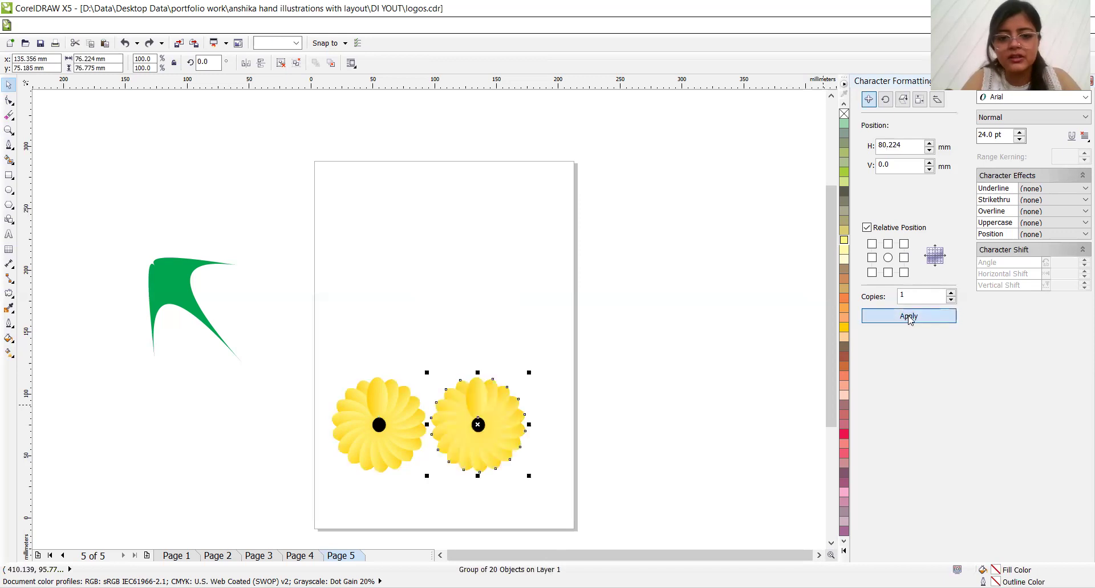
left_click(908, 316)
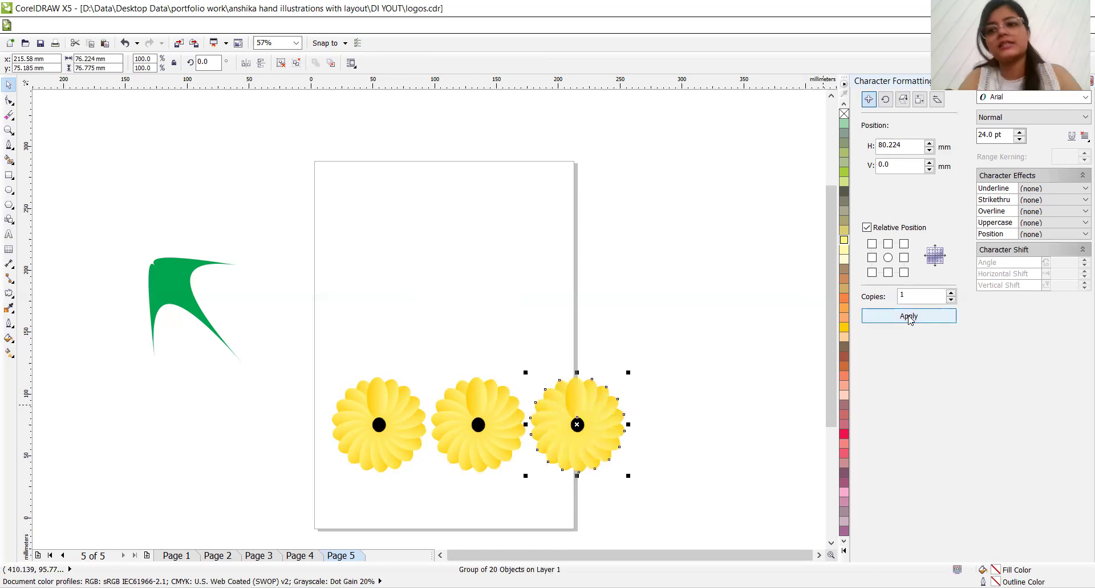
key("ctrl+z")
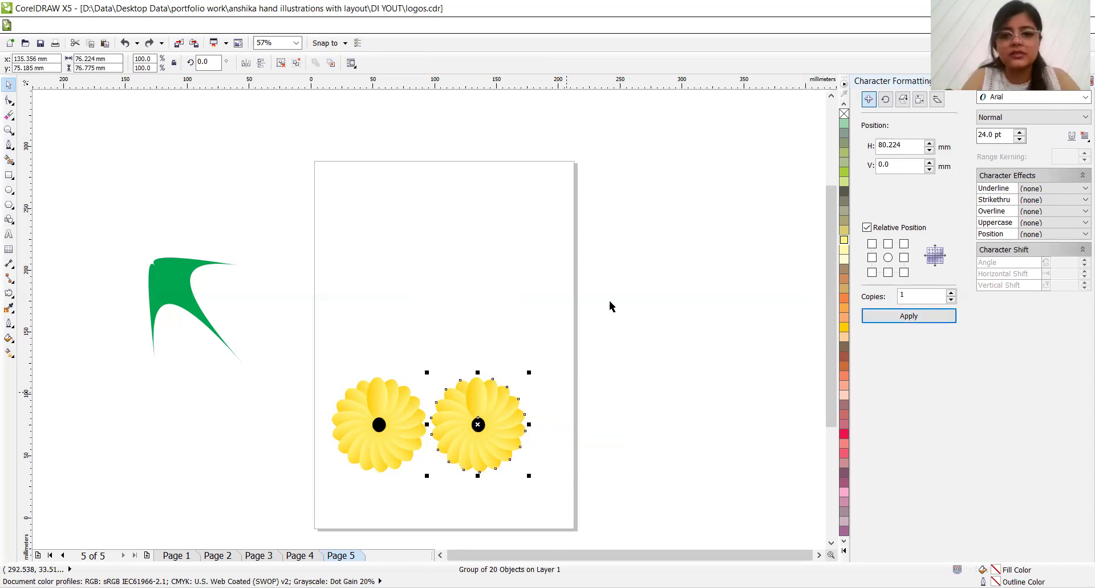
Step: Set a vertical offset of 80.775 and stack two flower copies above the right flower
left_click(889, 244)
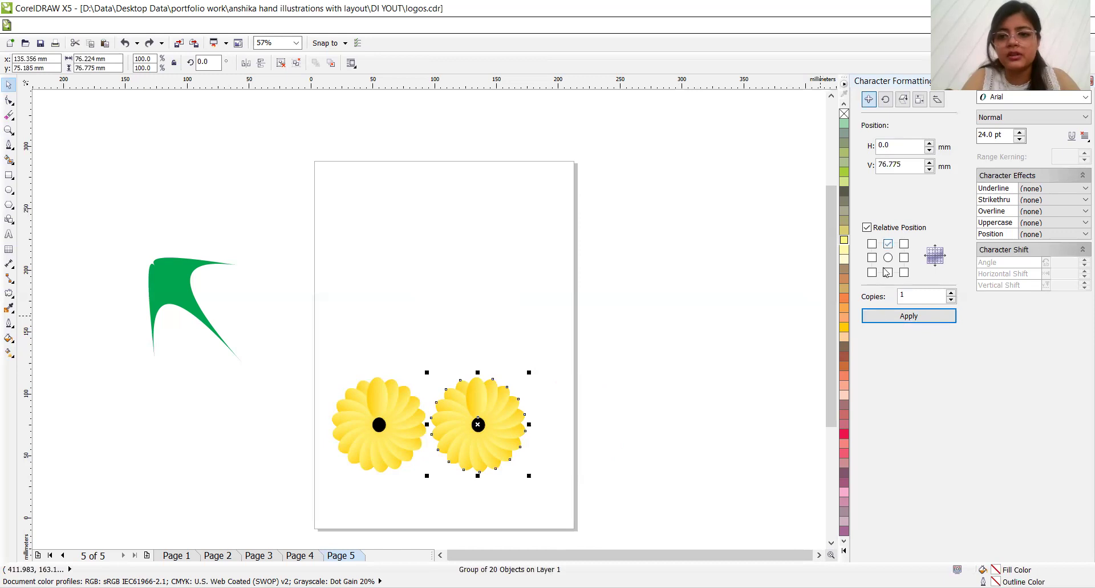
left_click(880, 321)
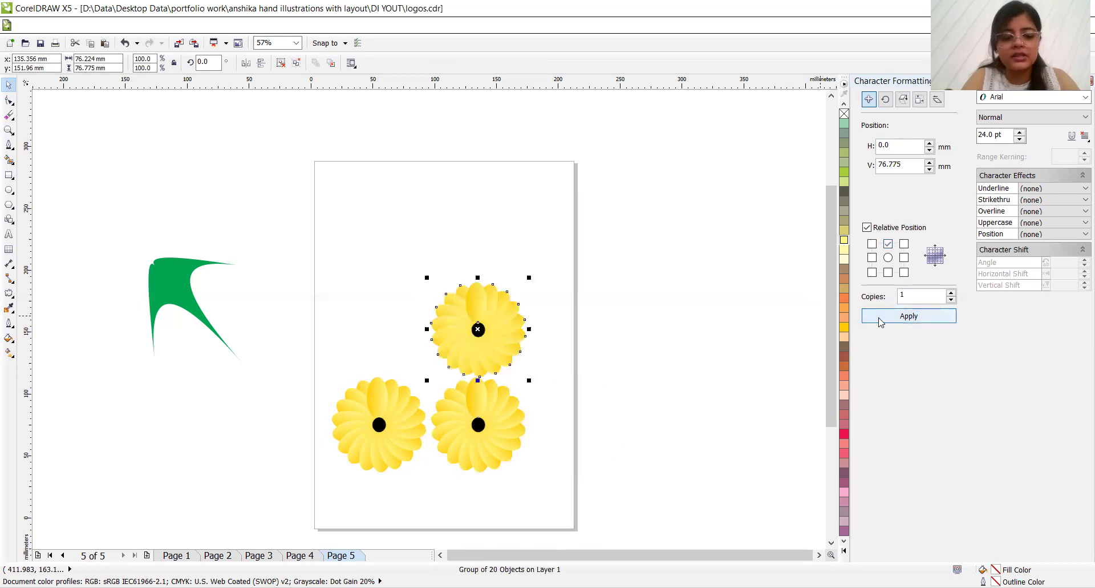
key("ctrl+z")
left_click(885, 165)
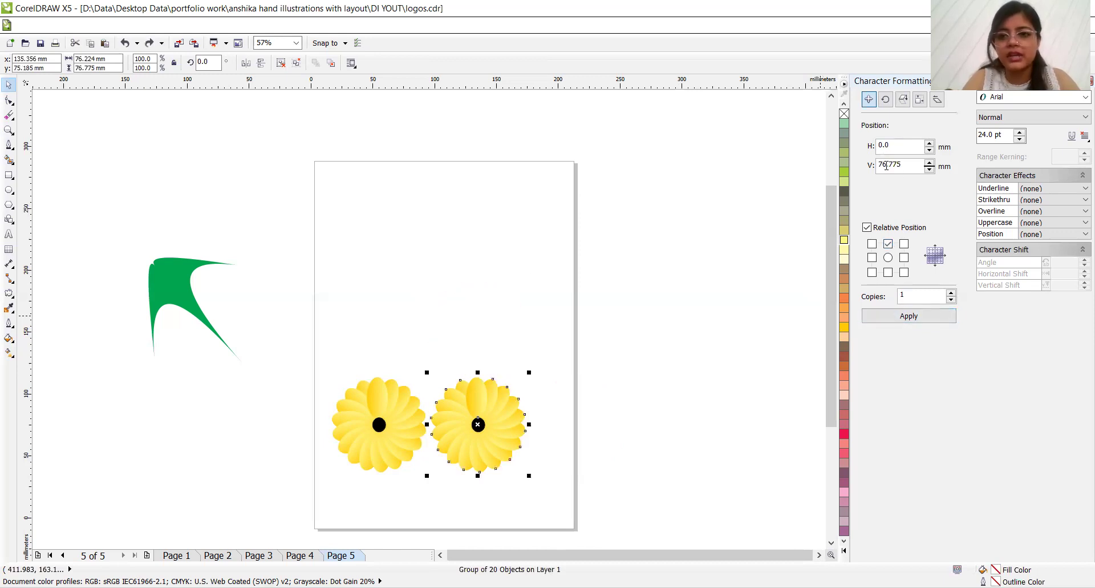
key("BackSpace")
key("BackSpace")
type("9")
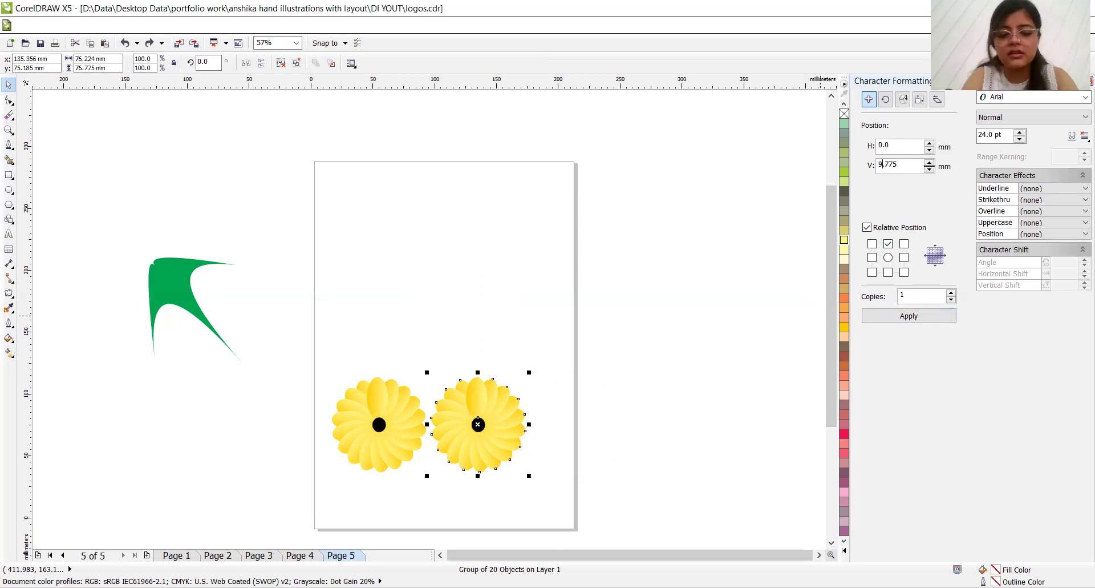
key("BackSpace")
type("80")
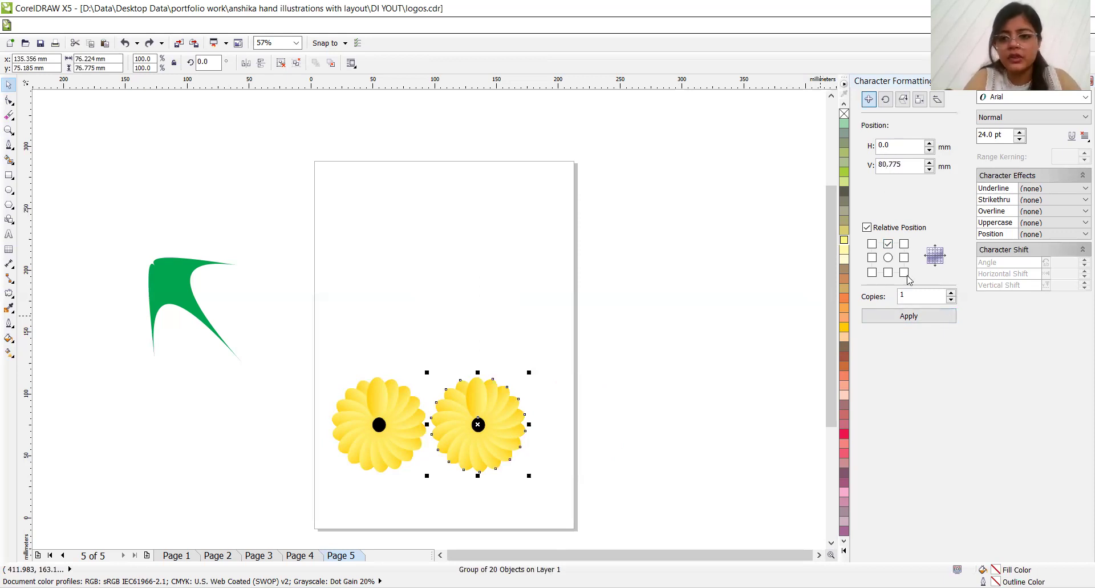
left_click(909, 316)
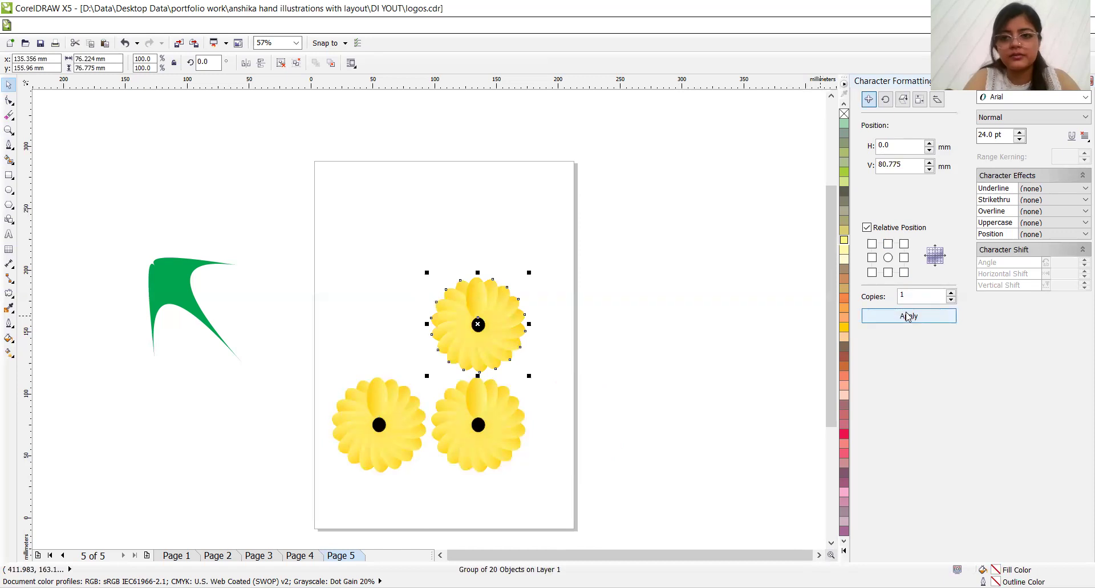
left_click(909, 316)
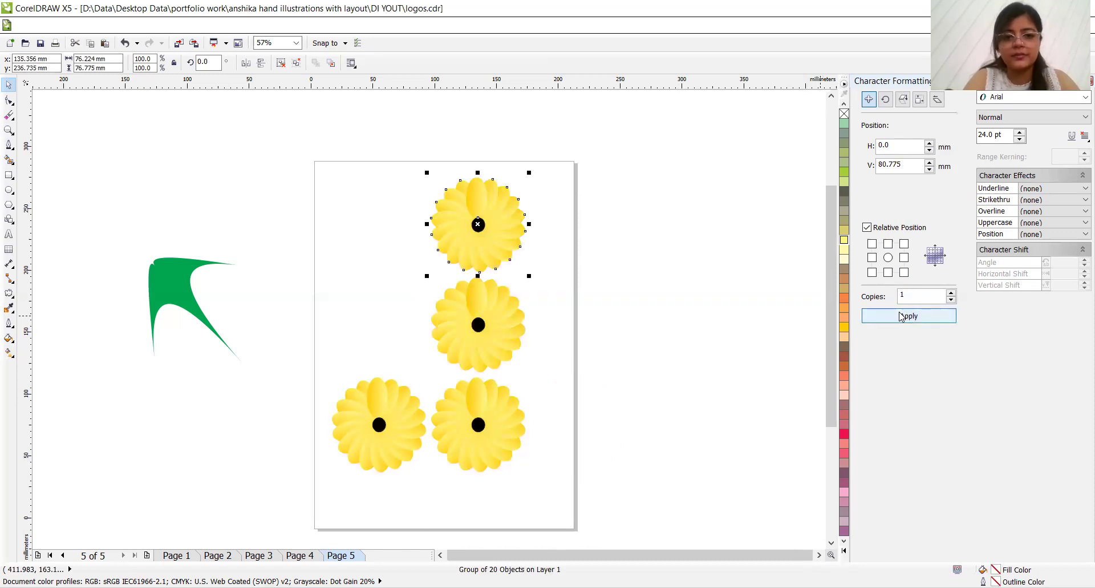
Step: Copy the top flower leftward into the top-left slot
left_click(872, 258)
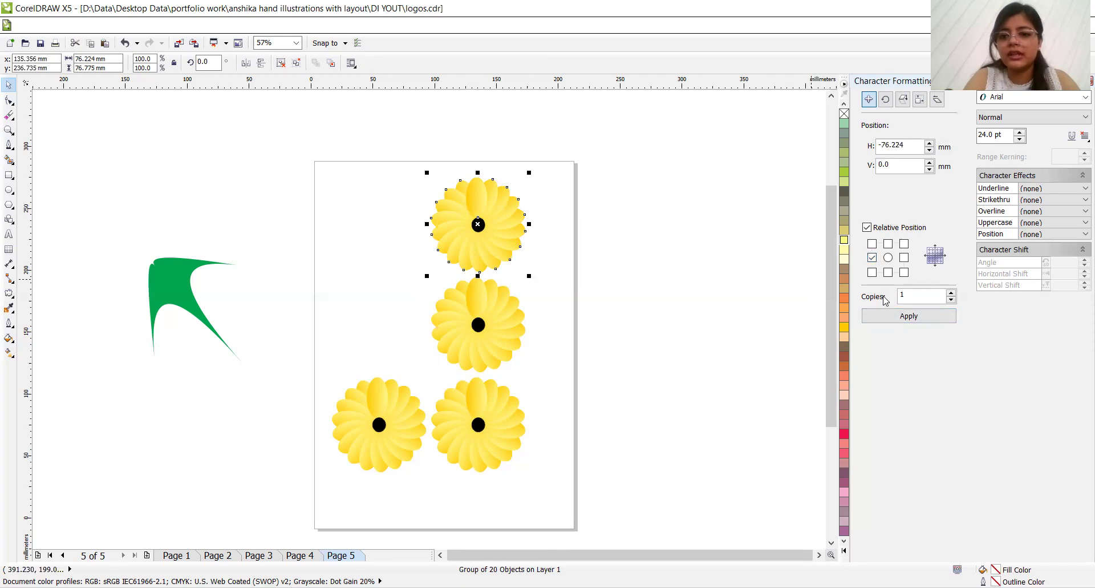
double_click(892, 144)
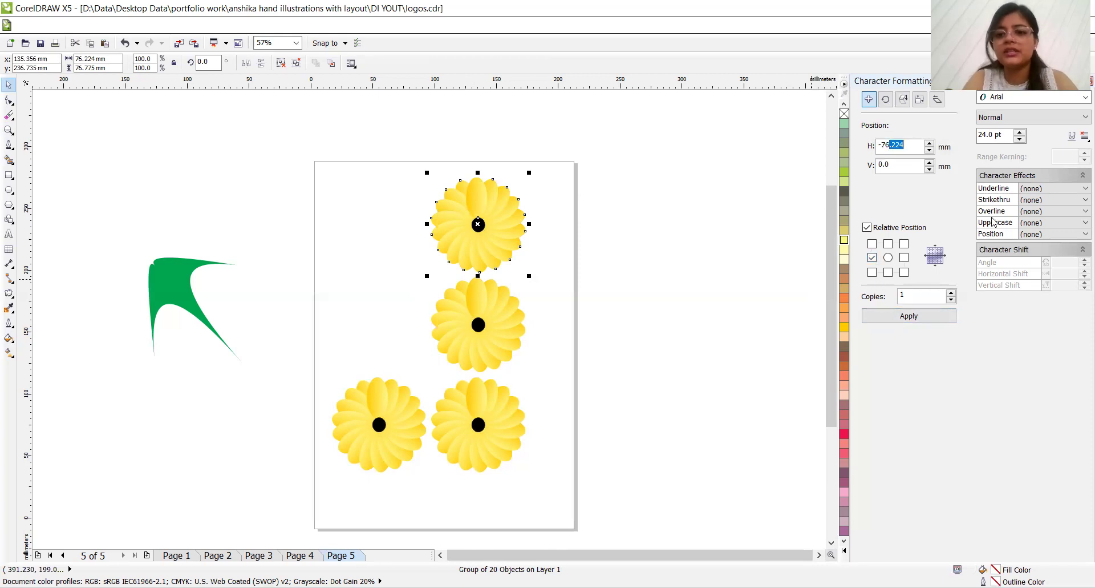
left_click(890, 146)
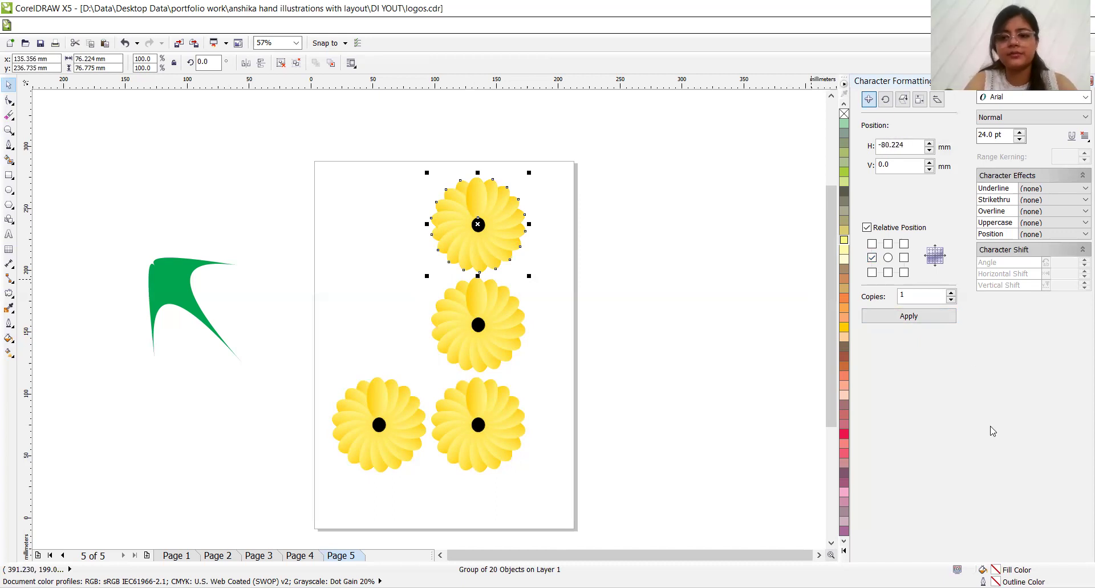
left_click(910, 316)
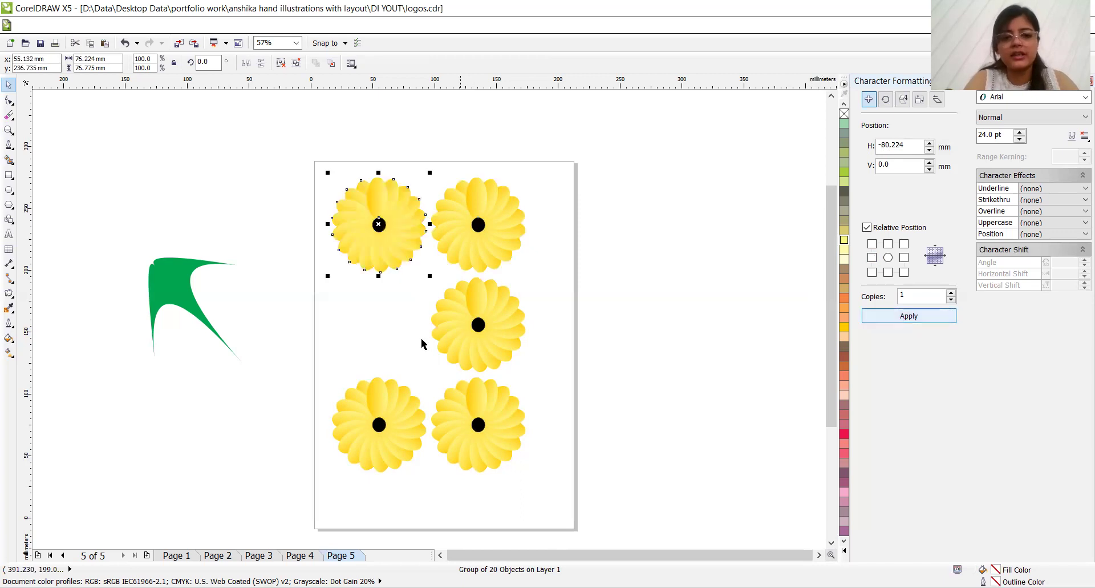
Step: Copy the middle-right flower into the left-middle slot, then select all six flowers
left_click(441, 343)
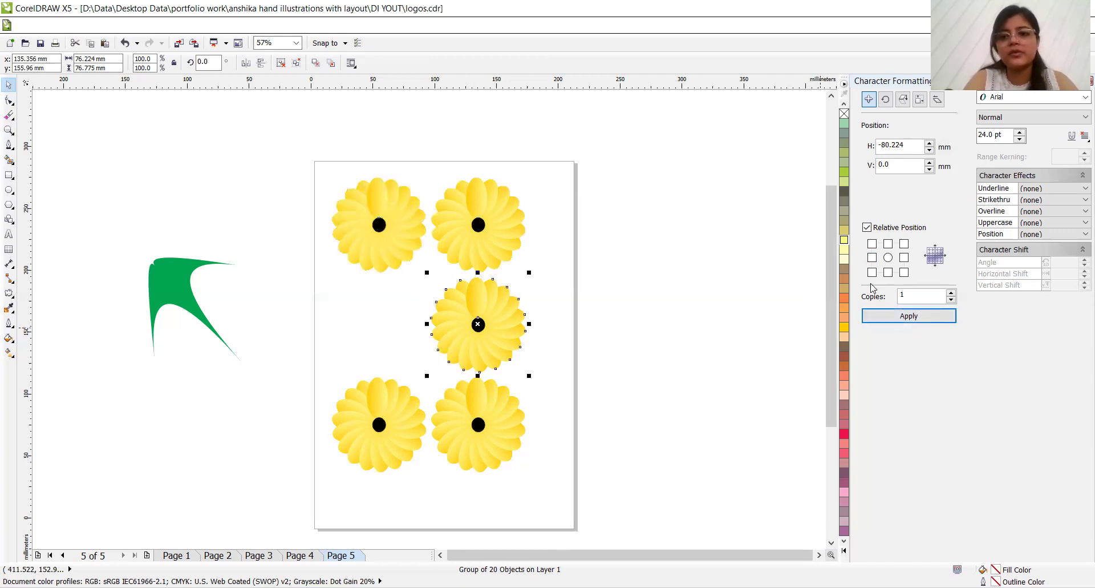
left_click(872, 257)
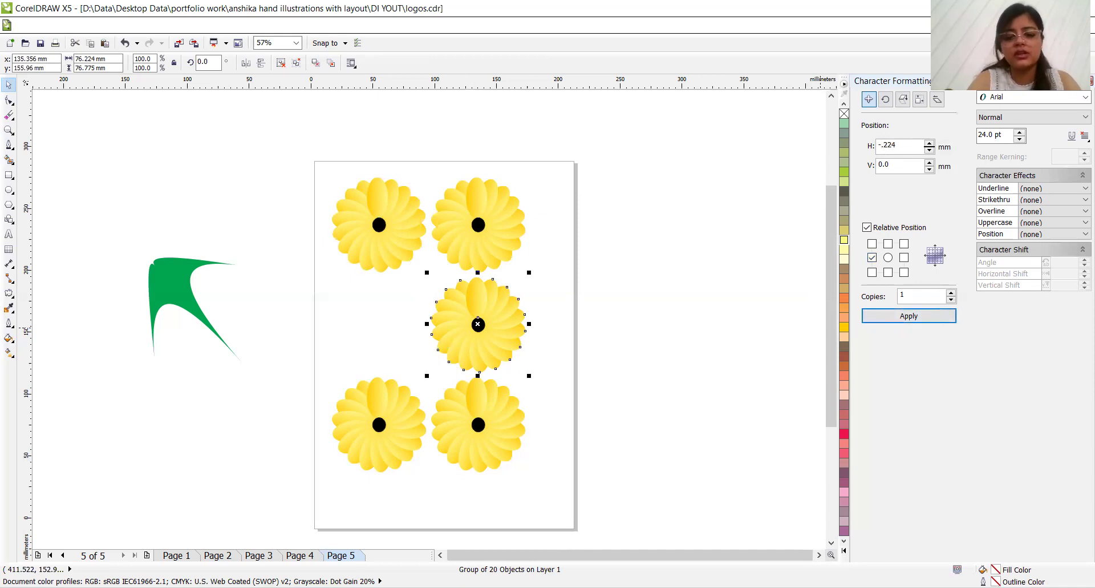
left_click(909, 316)
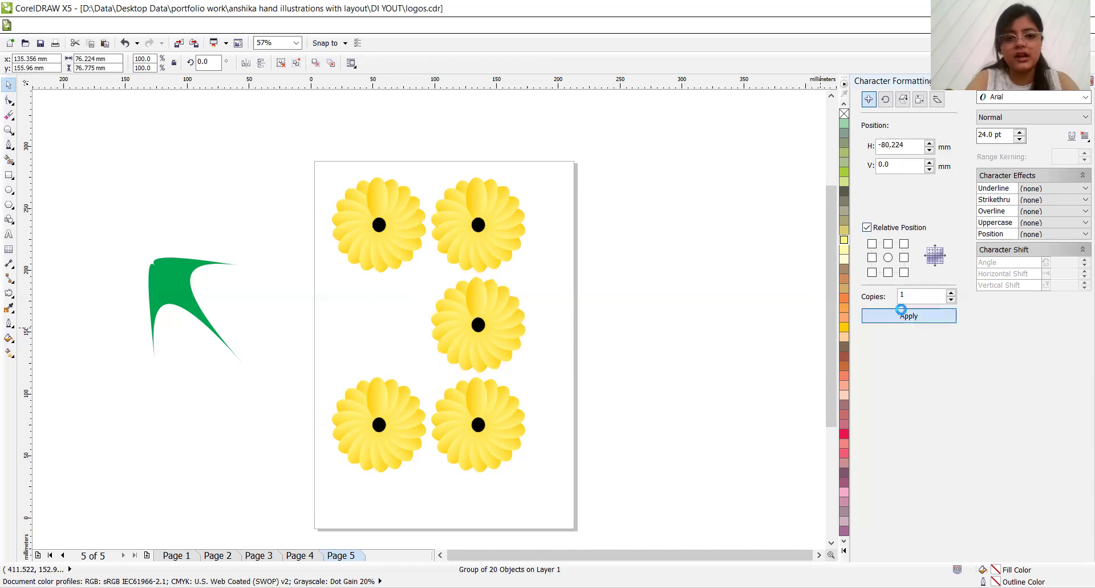
left_click(311, 135)
left_click_drag(311, 135, 531, 486)
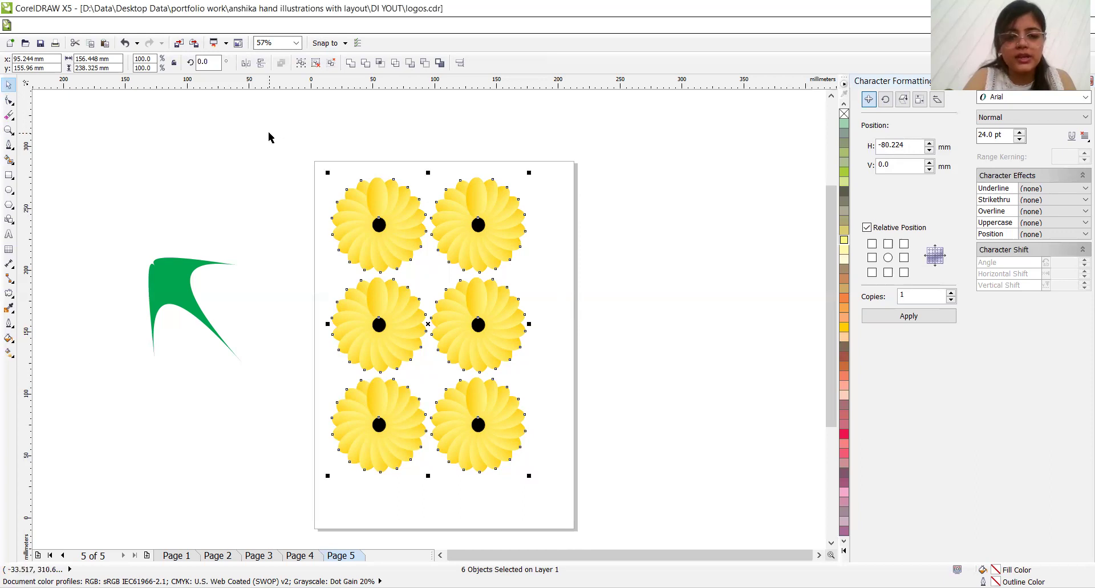
Step: Copy the six flowers to the right using the right-middle Transformation position, then delete the misplaced copy
left_click_drag(270, 133, 593, 529)
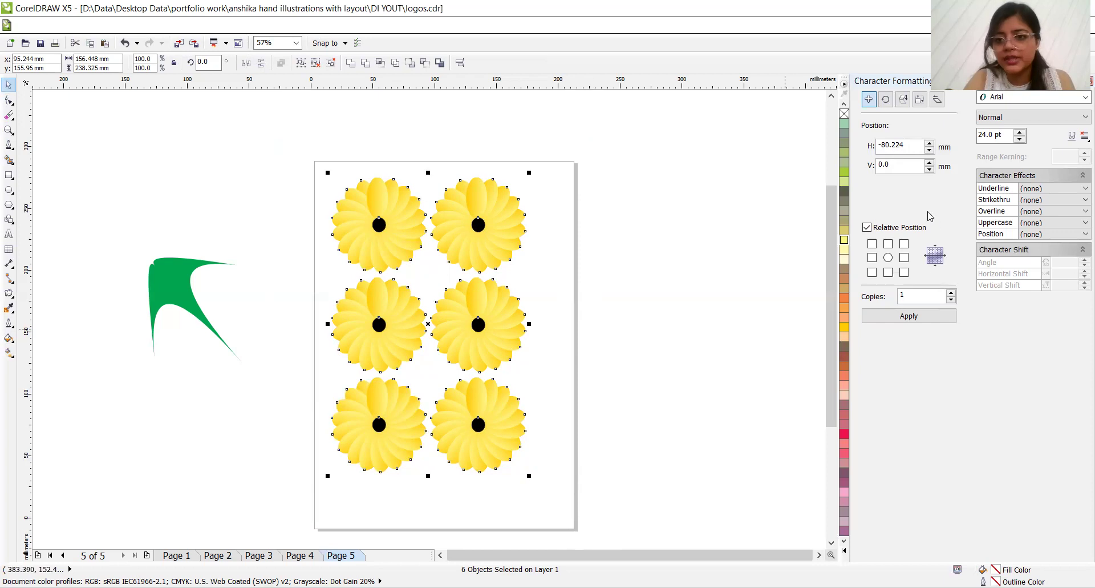
left_click(904, 258)
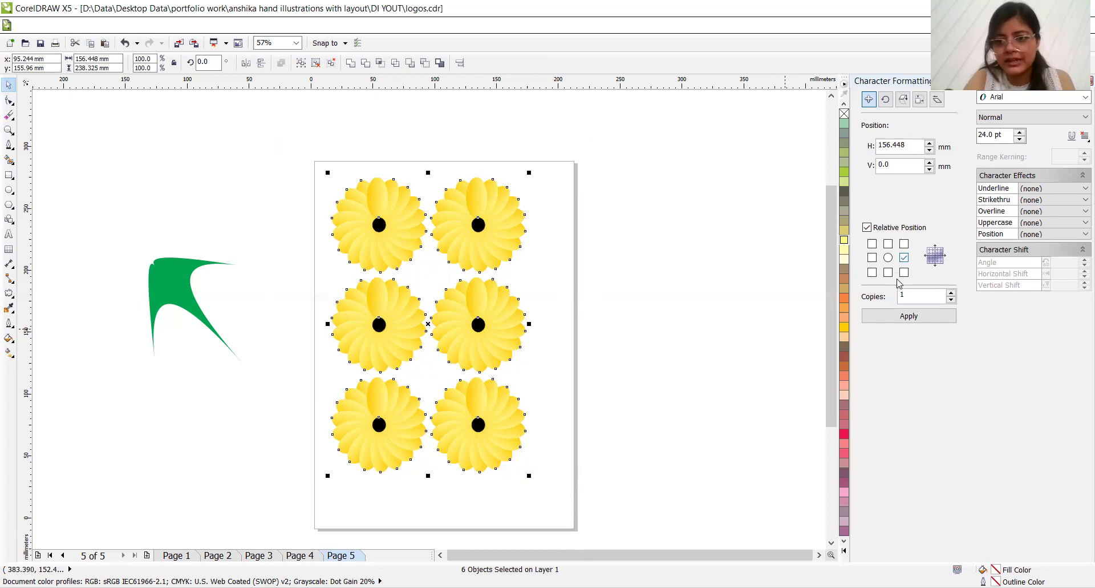
left_click(897, 316)
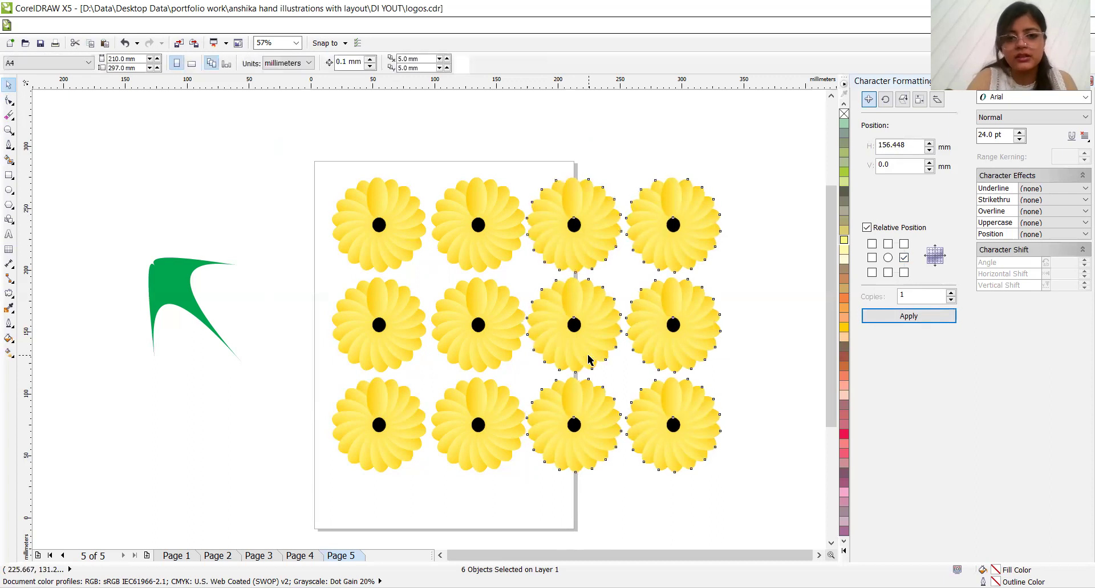
key("Delete")
Step: Reapply the right-hand copy, nudge the new flowers 1 mm right, and select all twelve
left_click_drag(280, 156, 580, 532)
scroll(551, 463, "down", 1)
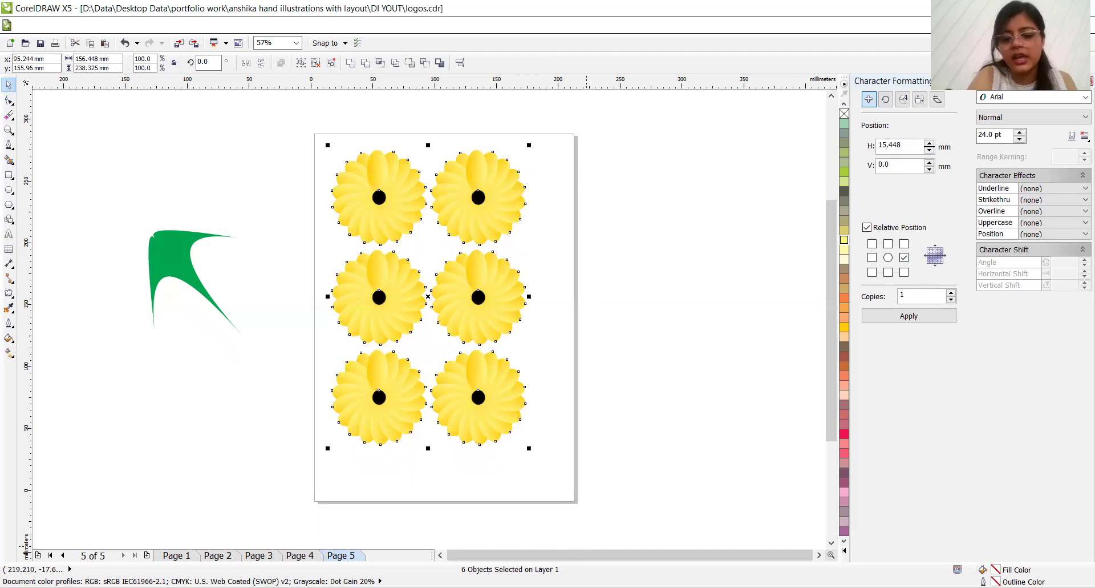
left_click(886, 320)
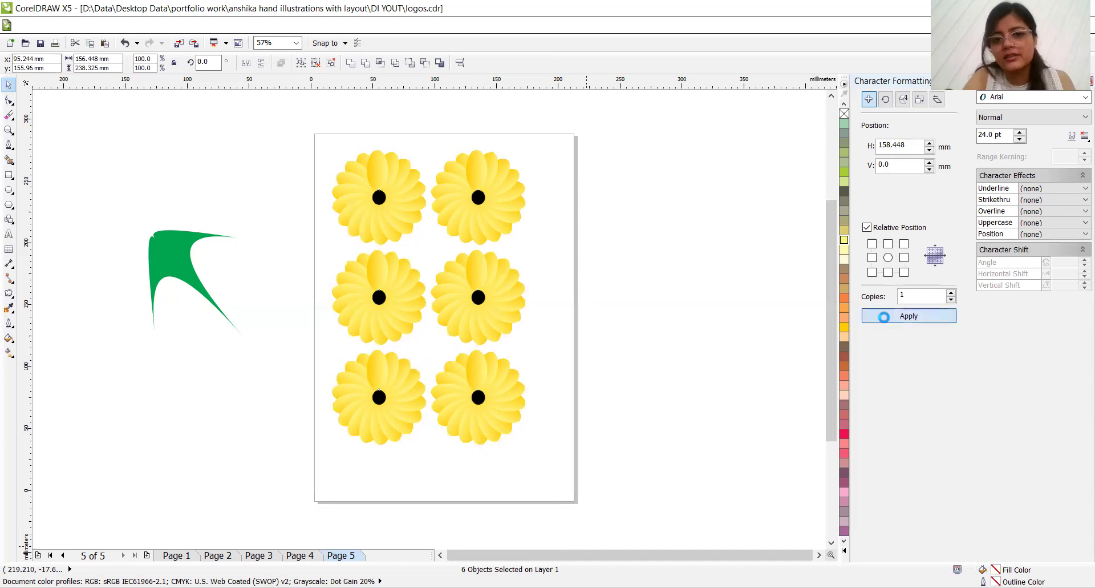
left_click(770, 291)
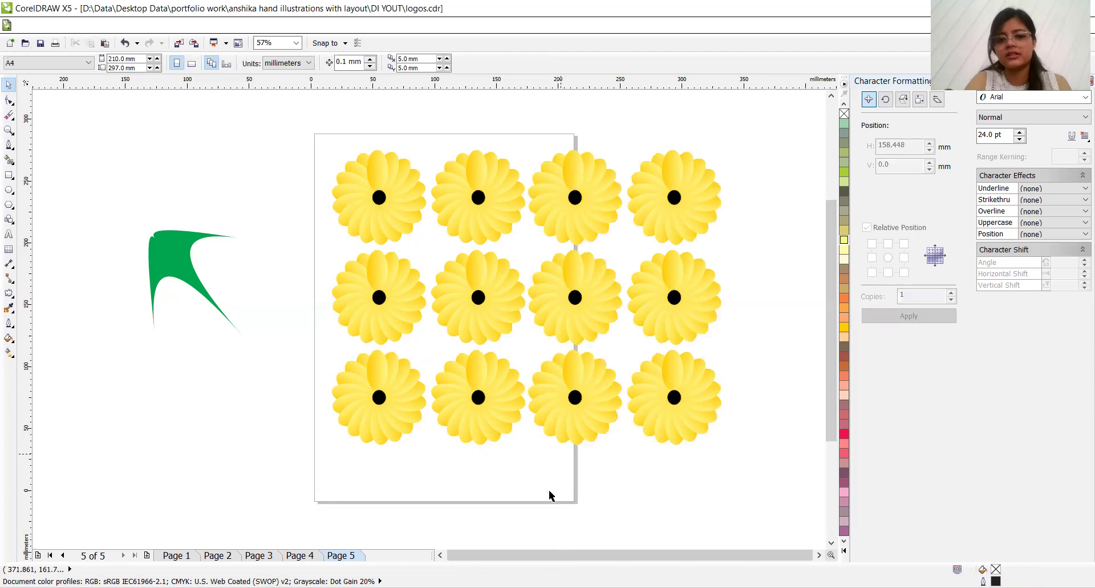
left_click_drag(505, 468, 779, 109)
key("Right")
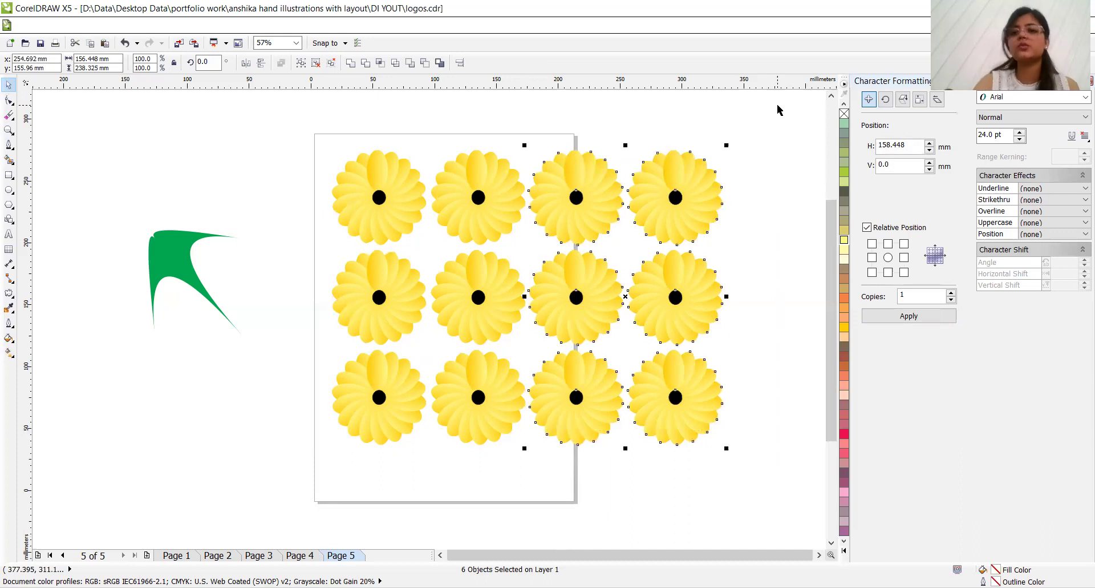
key("Escape")
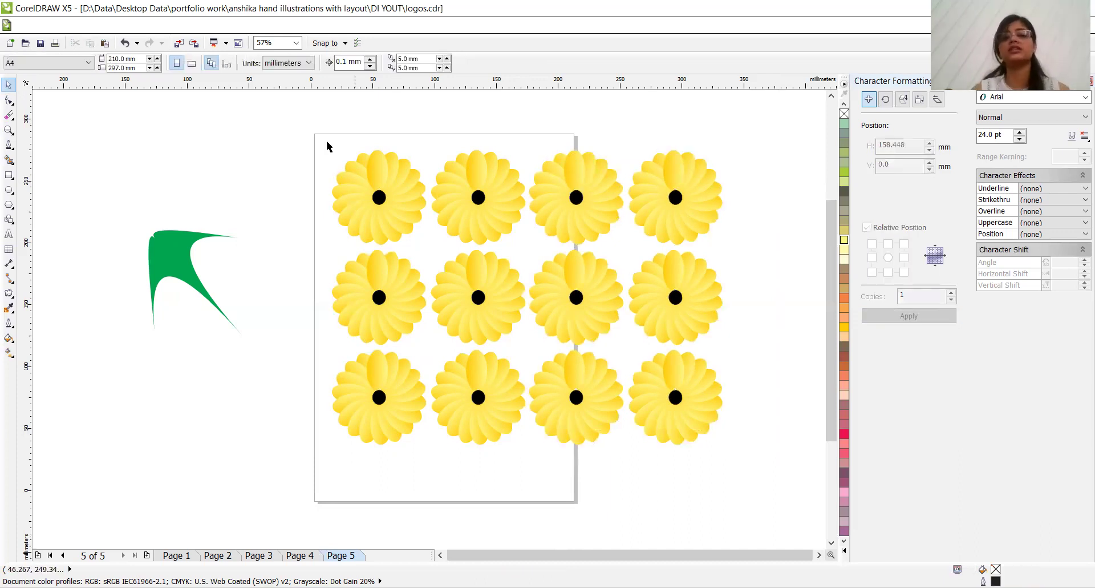
left_click_drag(309, 131, 796, 491)
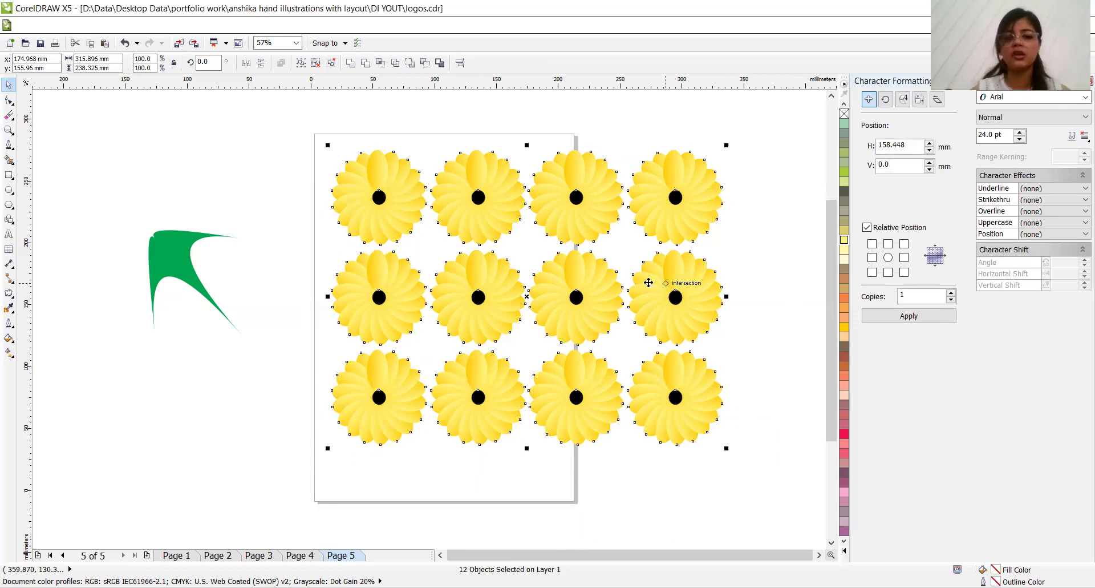
Step: Group the twelve sunflowers and shrink the group to about 69.1%
right_click(607, 291)
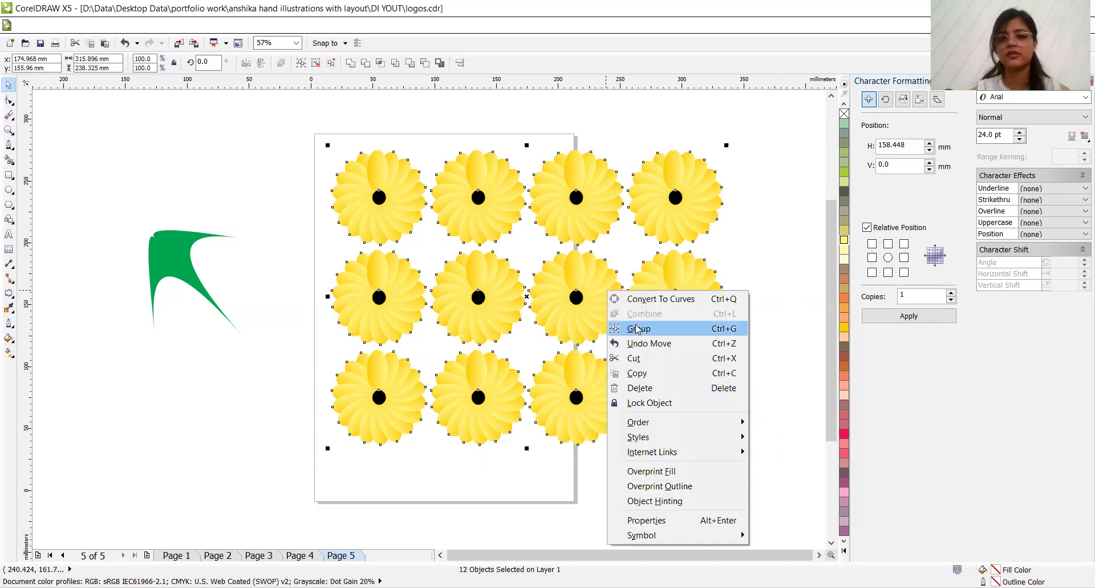
left_click(638, 329)
left_click_drag(726, 145, 609, 237)
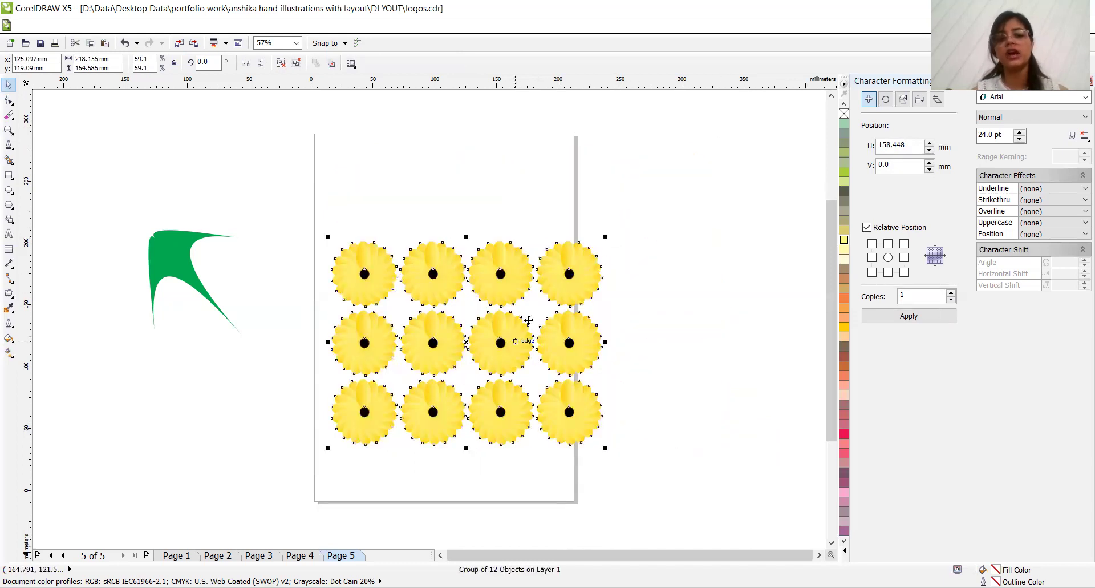
Step: Delete the green curved shape and move the flower group off the page's left side
left_click(179, 245)
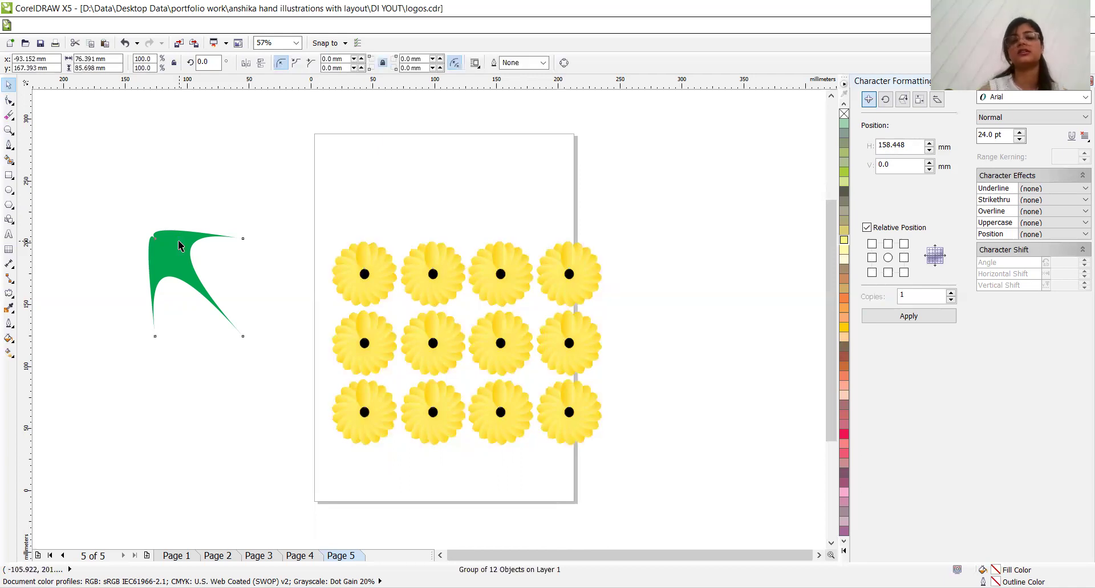
key("Delete")
left_click_drag(489, 338, 195, 288)
left_click(248, 312)
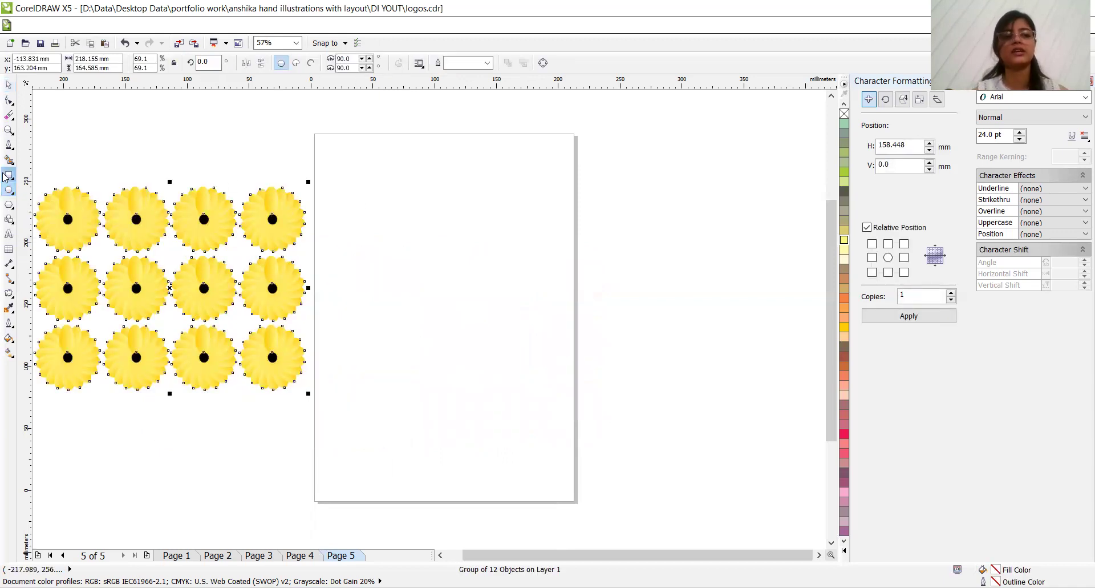
Step: Draw a rectangle on the upper page and PowerClip the flower group inside it
left_click(8, 175)
left_click_drag(381, 176, 545, 309)
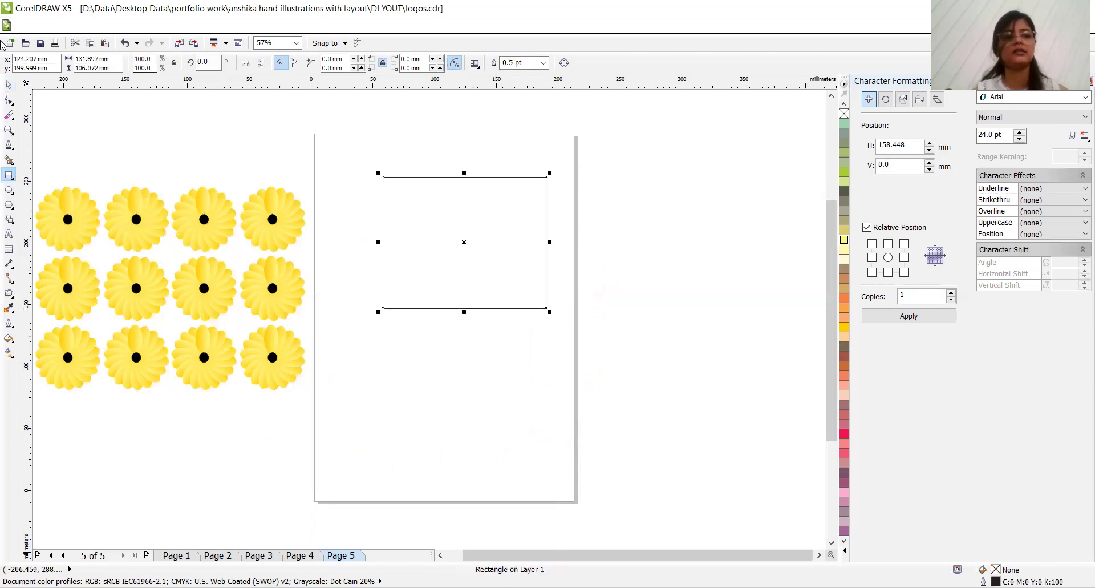
left_click(9, 84)
left_click(185, 207)
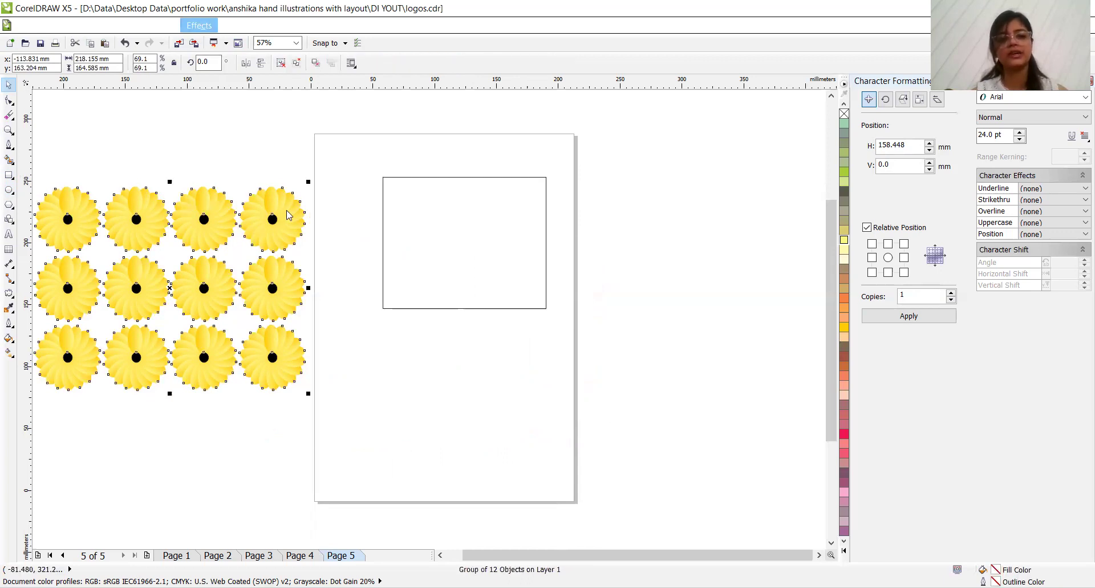
mouse_move(290, 214)
left_click(322, 211)
left_click(457, 240)
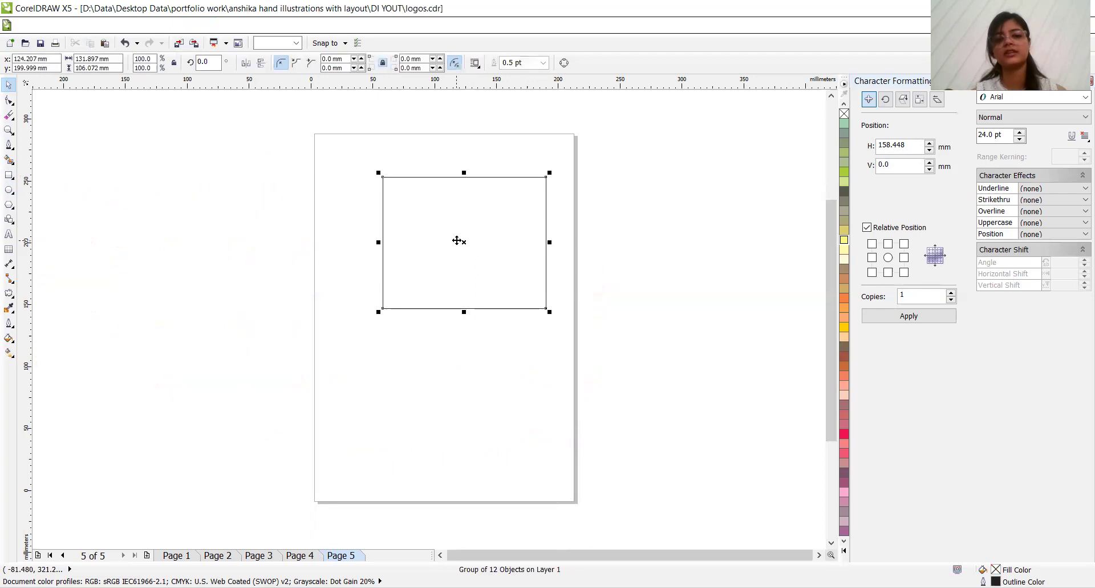
Step: Reposition the sunflowers within the rectangle through Edit Contents, then finish editing
left_click(466, 299, "ctrl")
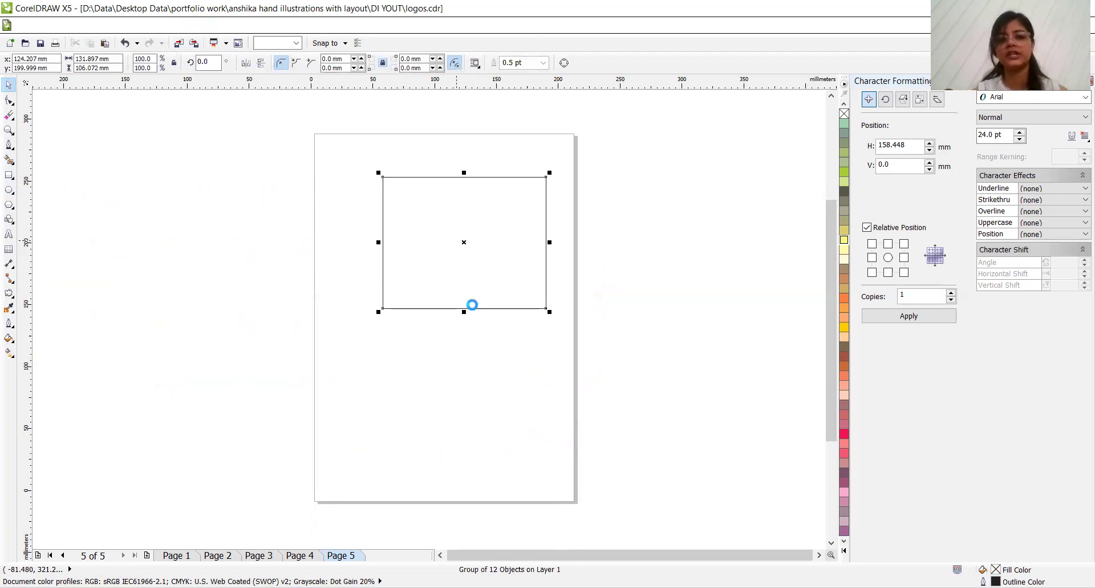
left_click_drag(563, 255, 564, 252)
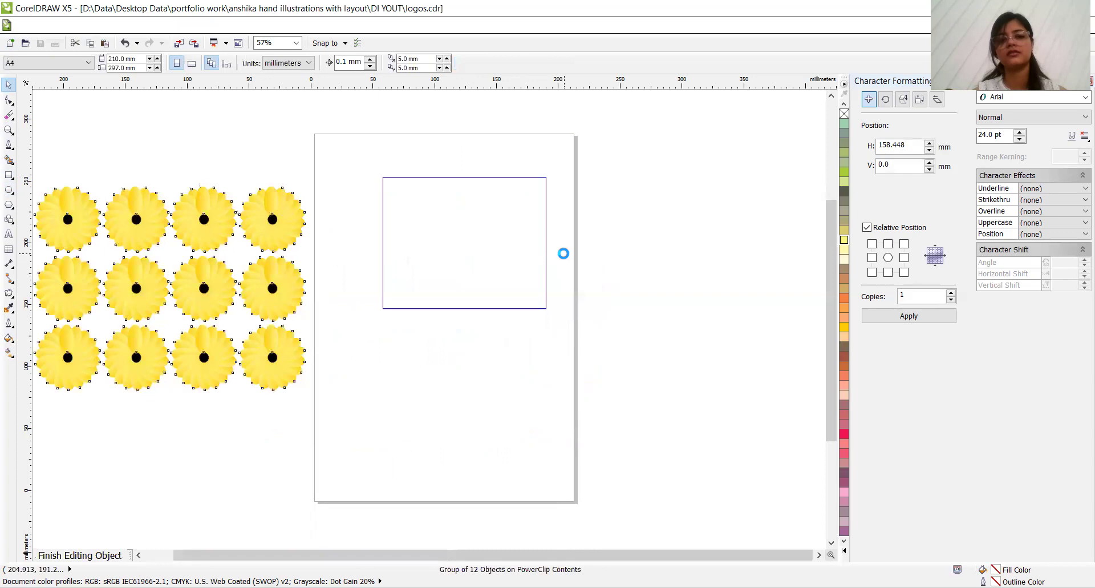
right_click(523, 252)
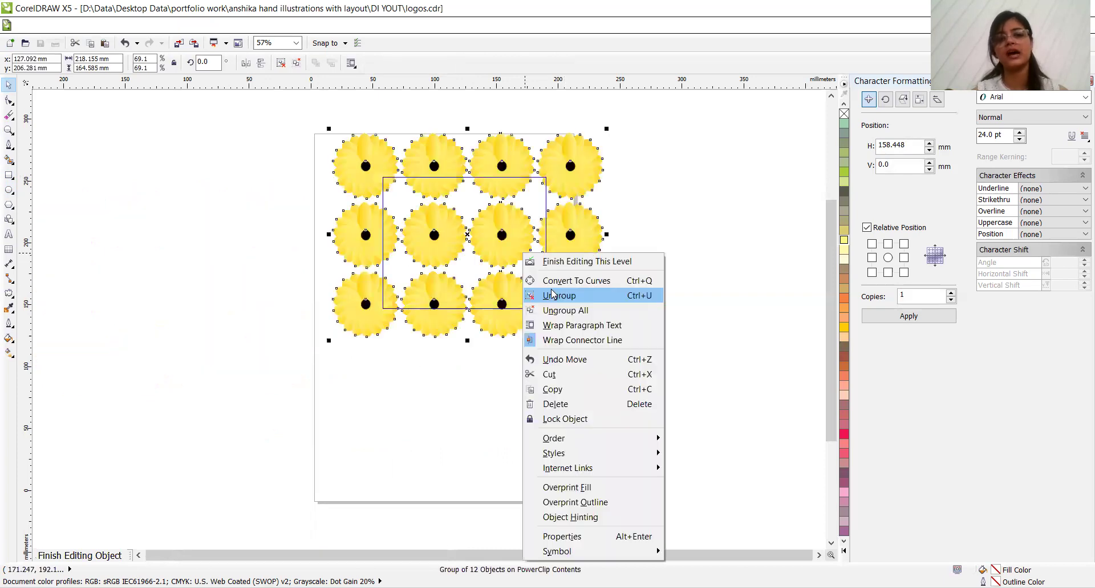
left_click(567, 262)
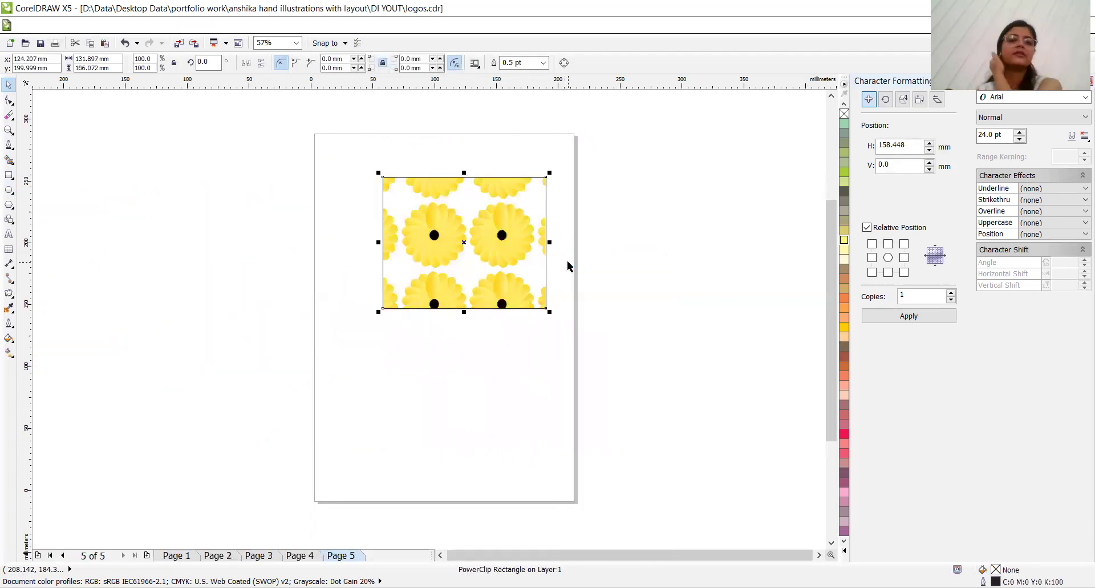
left_click_drag(629, 294, 538, 90)
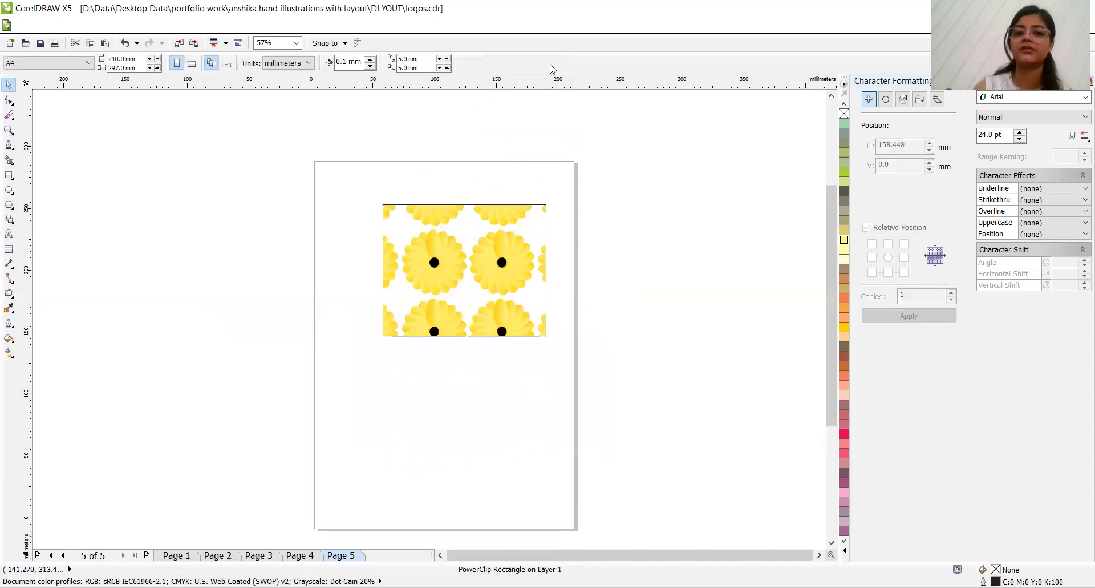
left_click(491, 264)
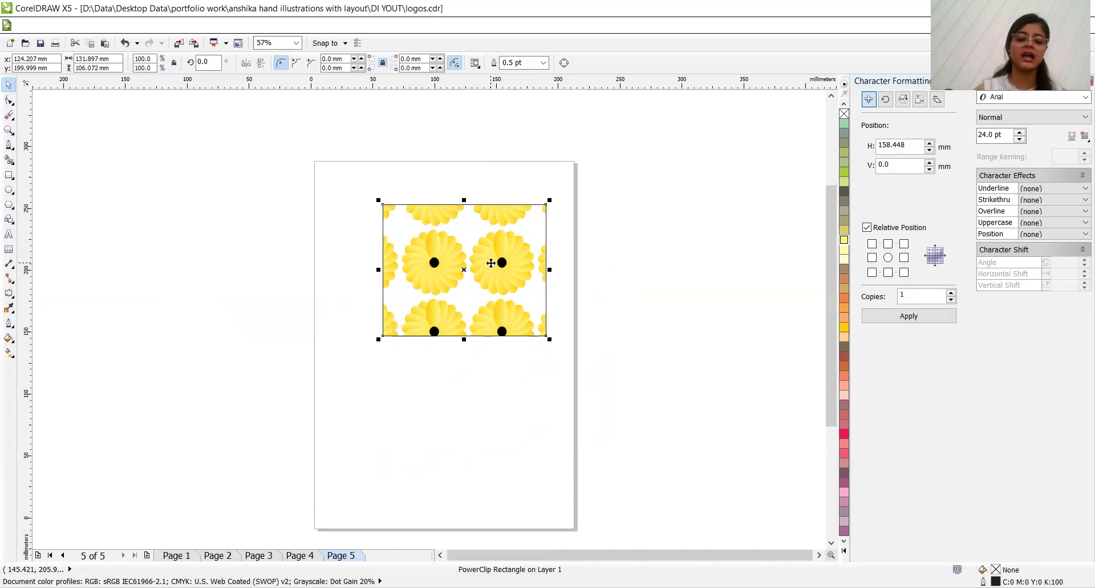
left_click(490, 263, "ctrl")
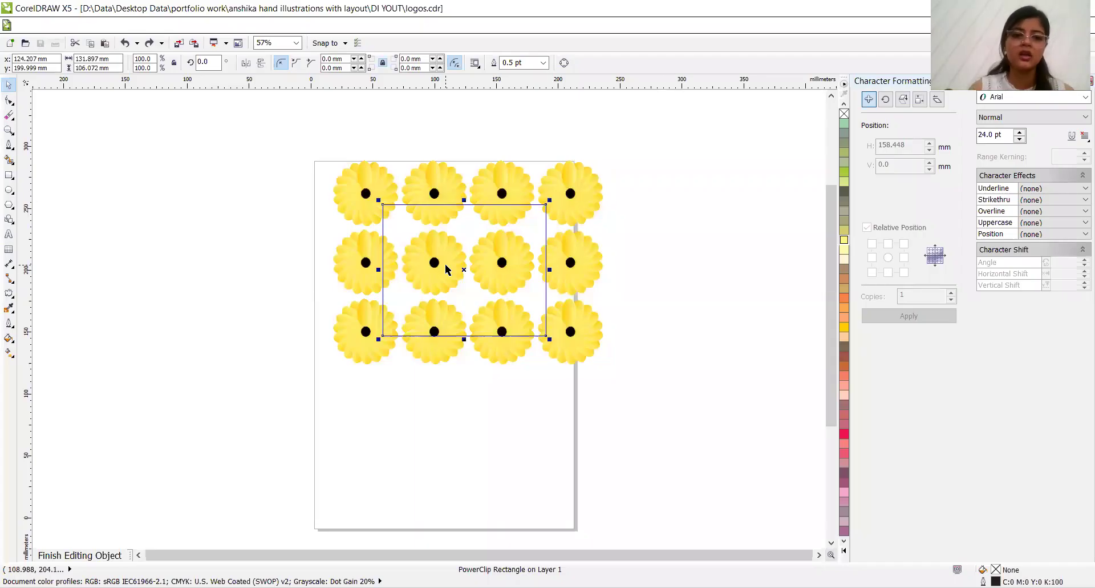
left_click(446, 269)
right_click(446, 269)
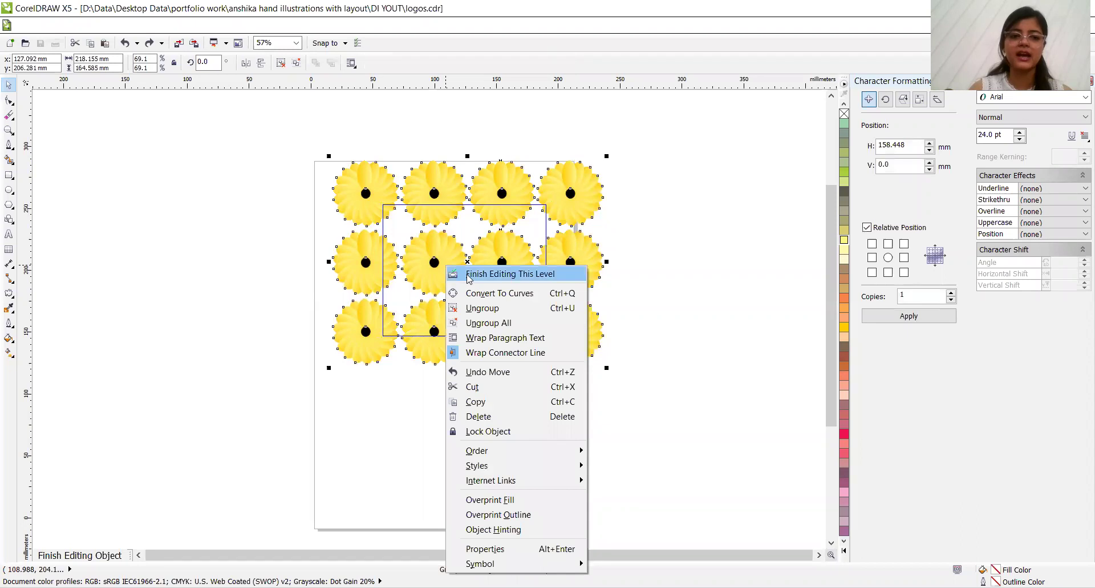
left_click(468, 274)
left_click(9, 190)
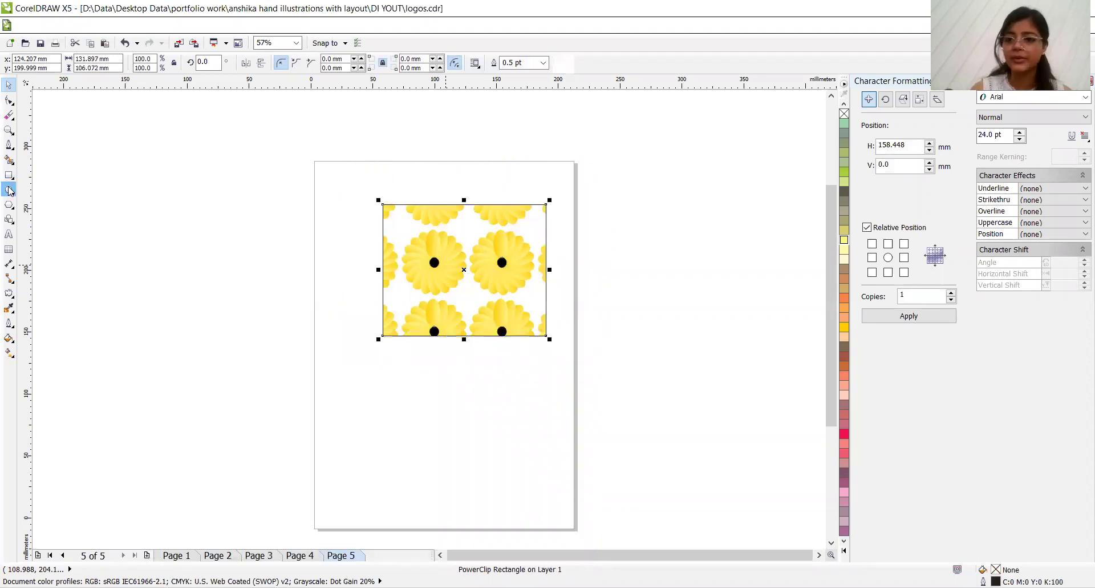
Step: Draw a tall ellipse left of the page, convert it to curves, and give it a 3.0 pt outline
left_click_drag(204, 169, 283, 308)
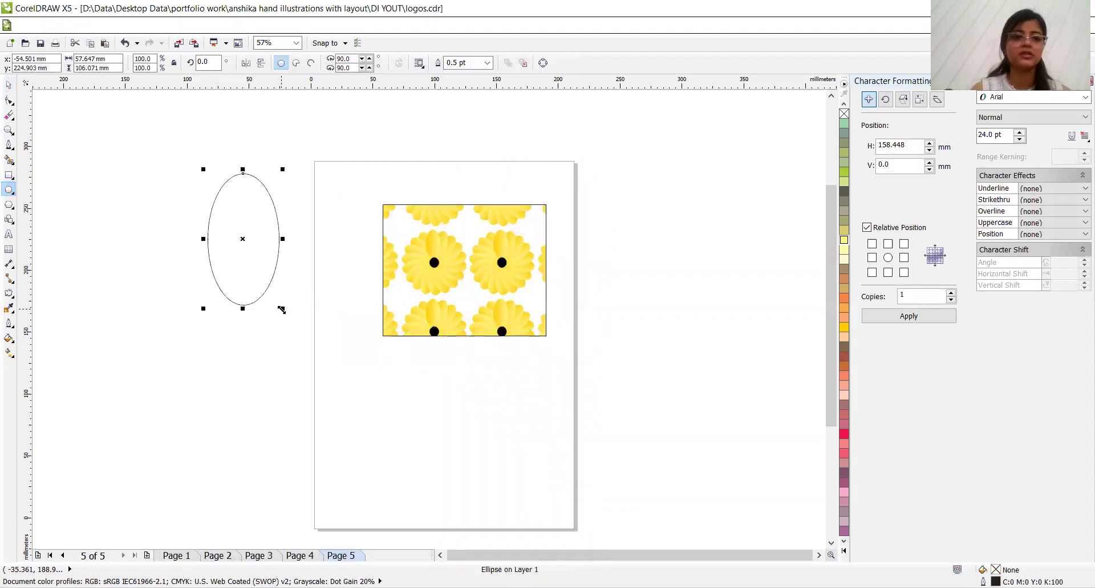
left_click(9, 101)
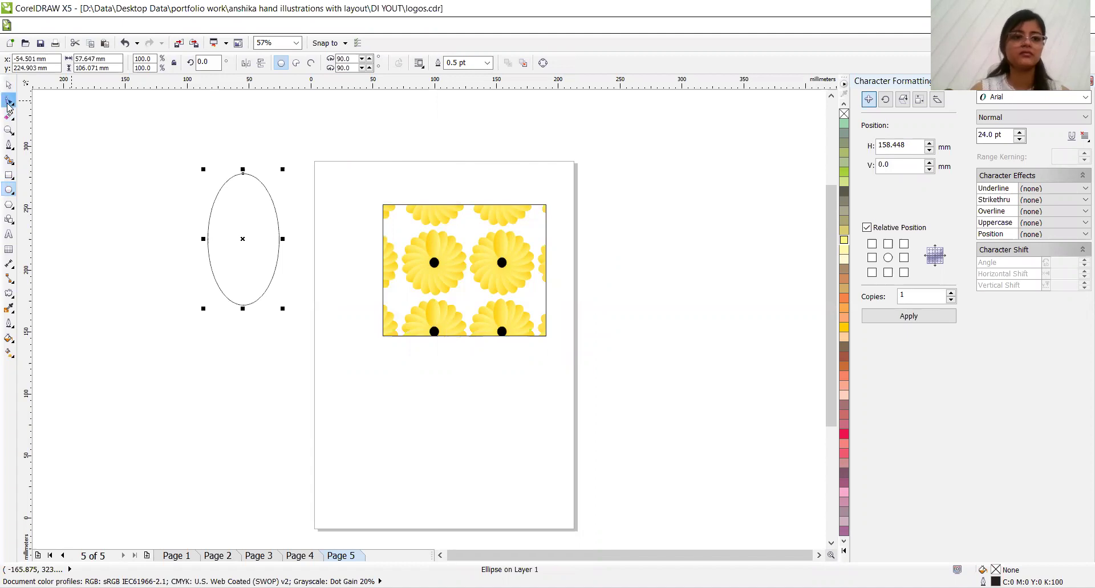
key("ctrl+q")
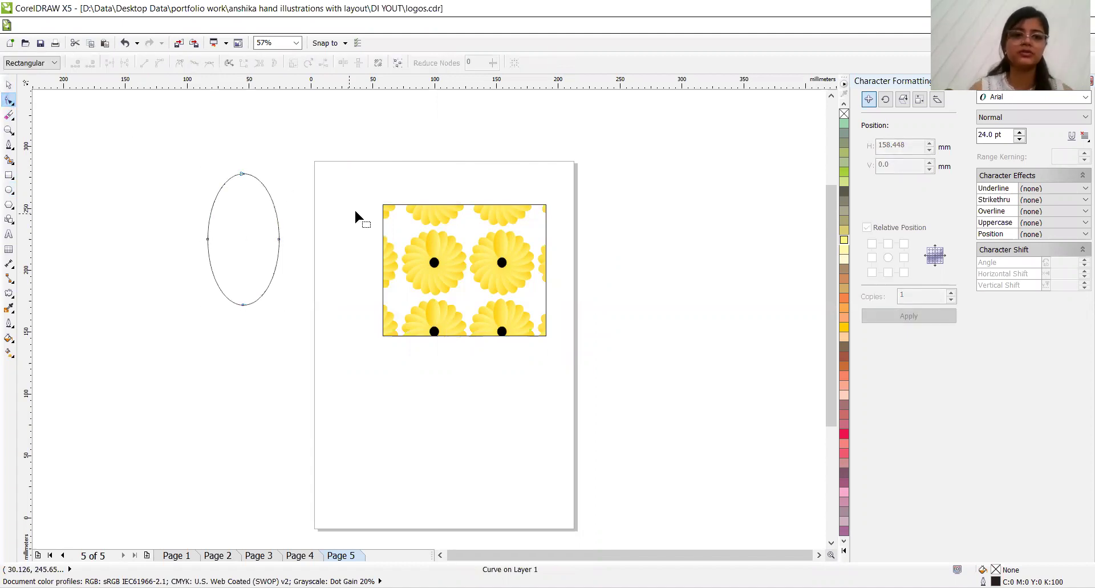
left_click(9, 84)
left_click(522, 63)
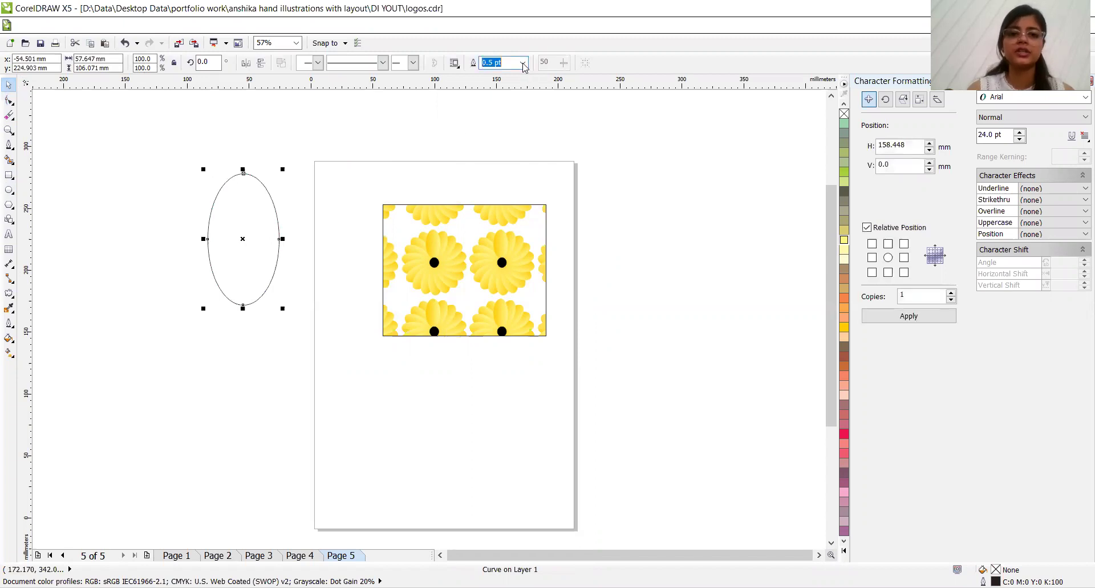
left_click(523, 64)
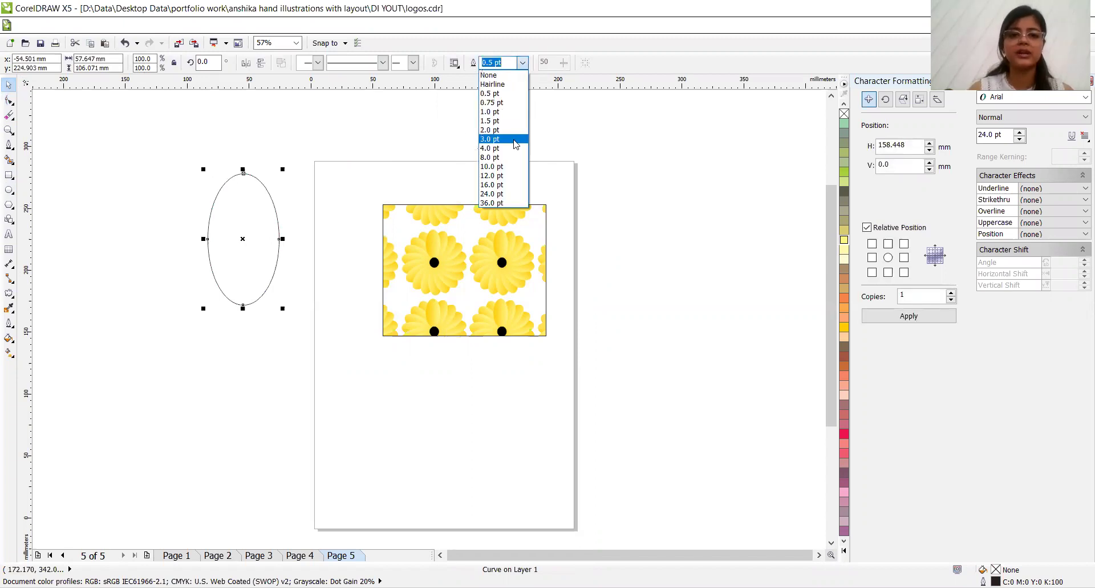
left_click(514, 139)
key("Escape")
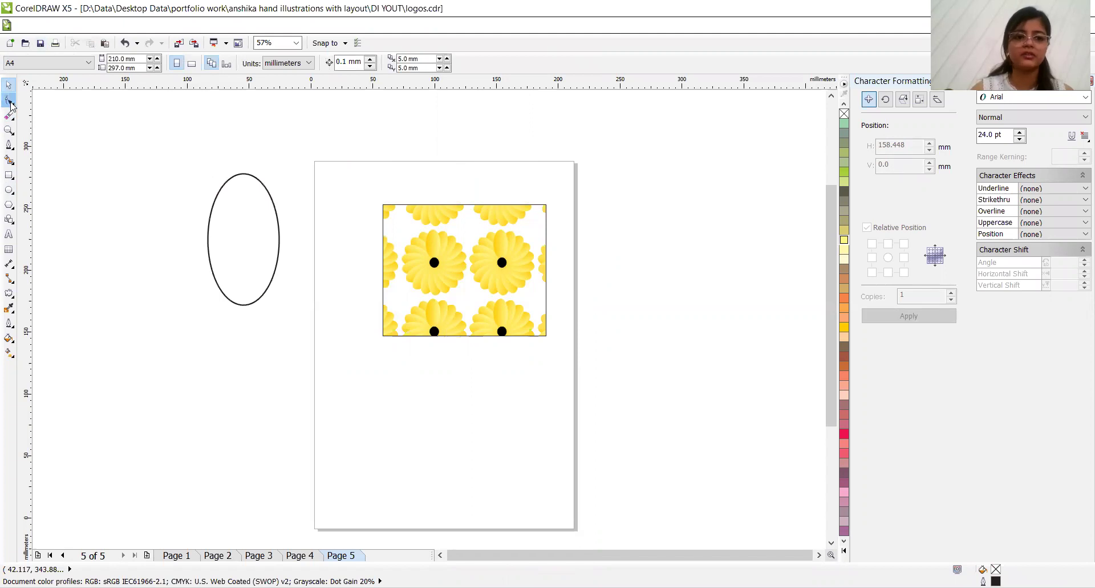
Step: With the Shape tool (F10), flatten the ellipse's top into a rounded bodice curve
left_click(11, 103)
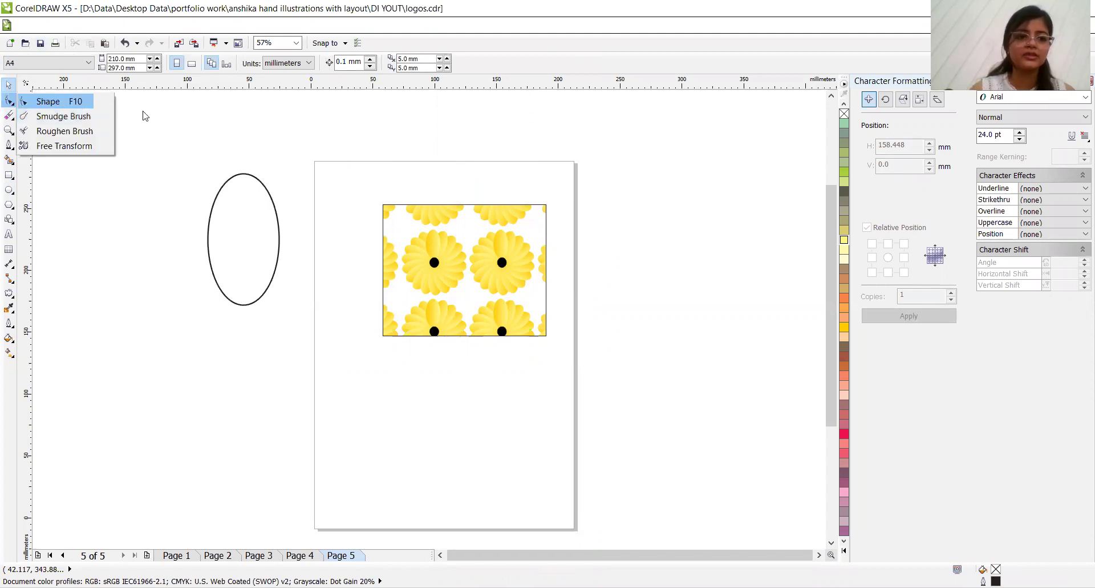
key("F10")
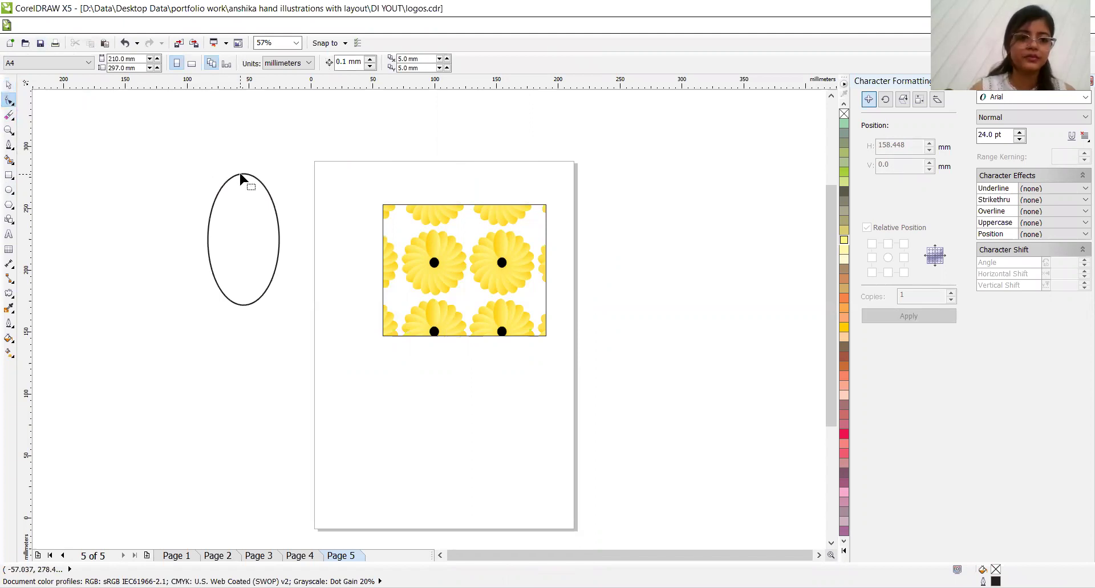
left_click_drag(242, 174, 244, 86)
key("ctrl+z")
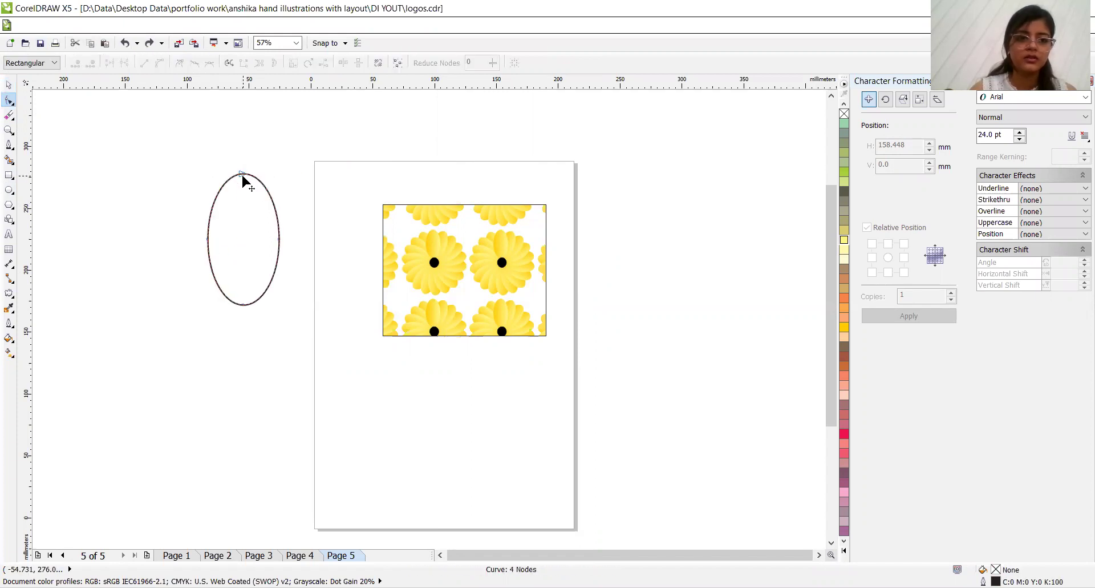
left_click_drag(242, 172, 242, 204)
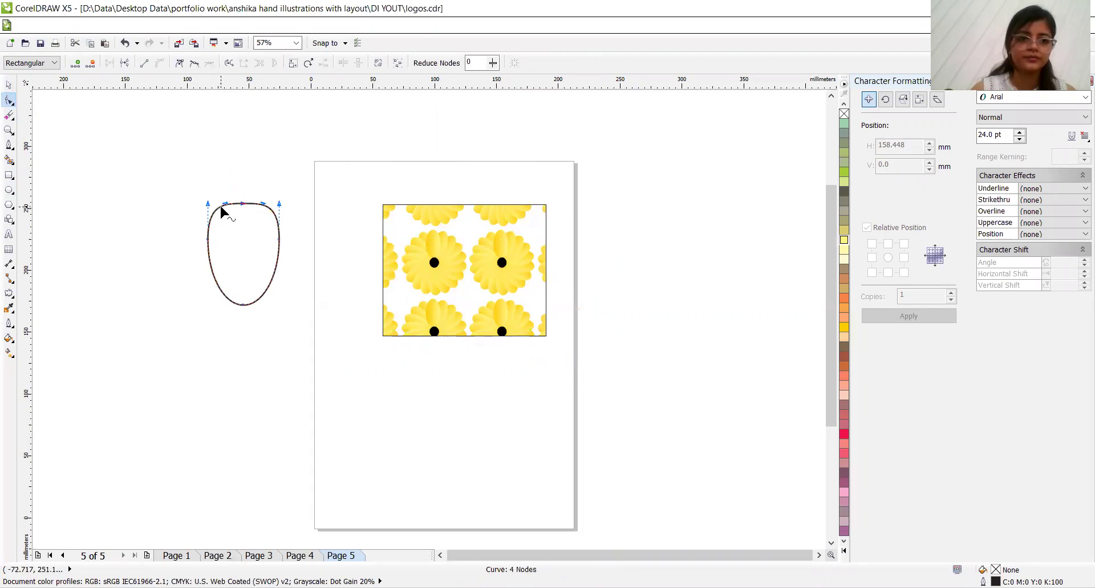
left_click_drag(222, 211, 260, 204)
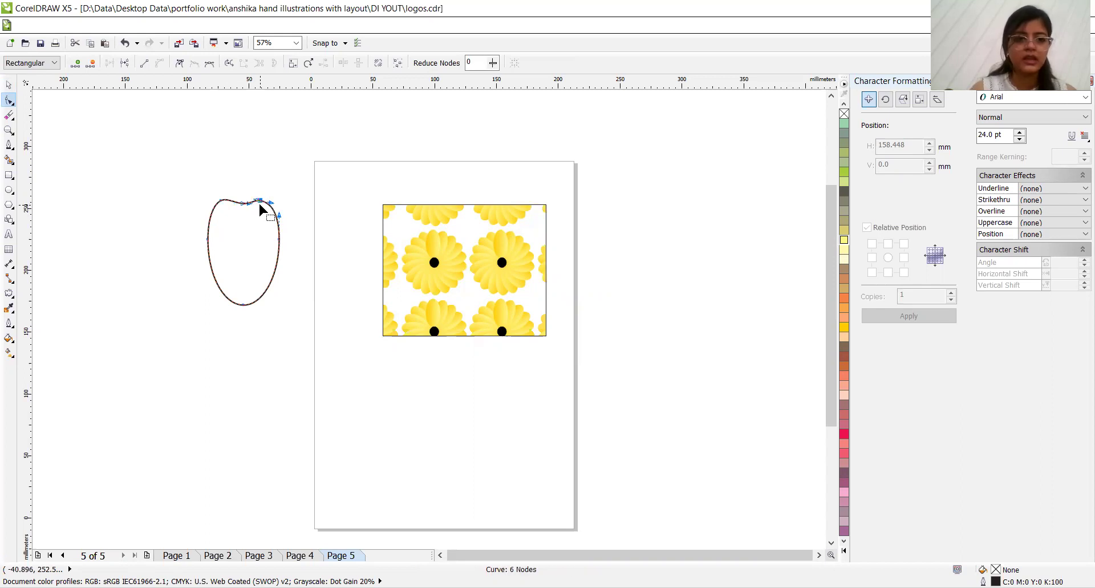
Step: Add nodes on the left and right sides and pull them inward to pinch the waist
double_click(209, 246)
left_click_drag(209, 245, 224, 255)
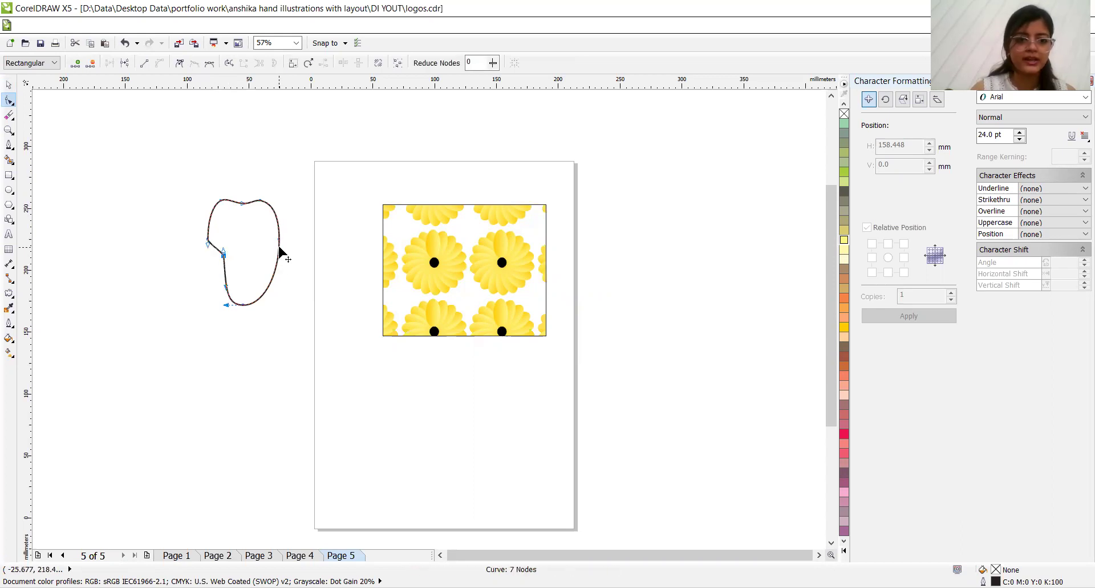
double_click(279, 247)
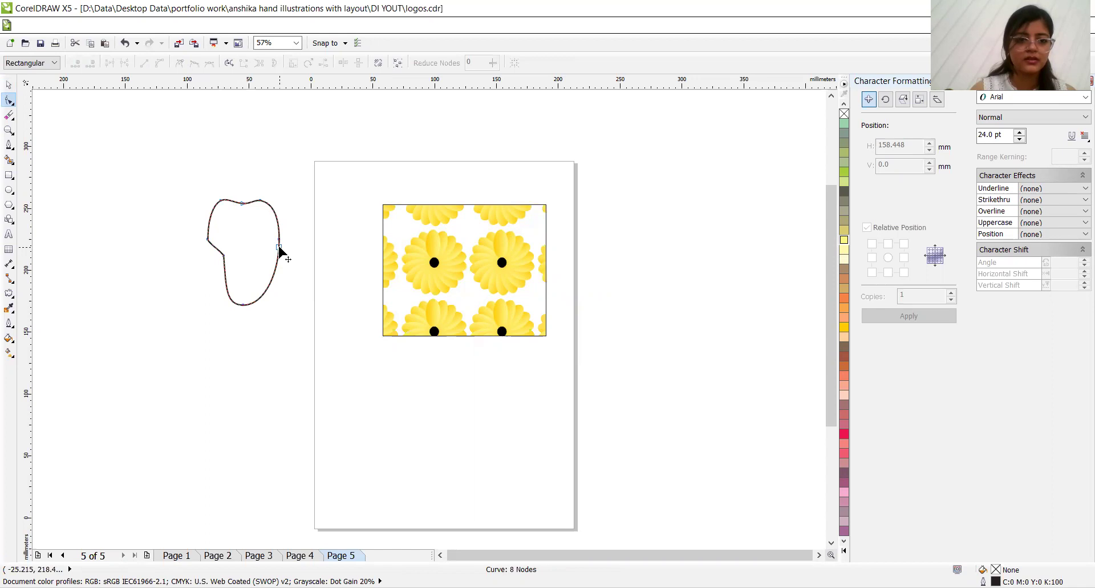
left_click(269, 258)
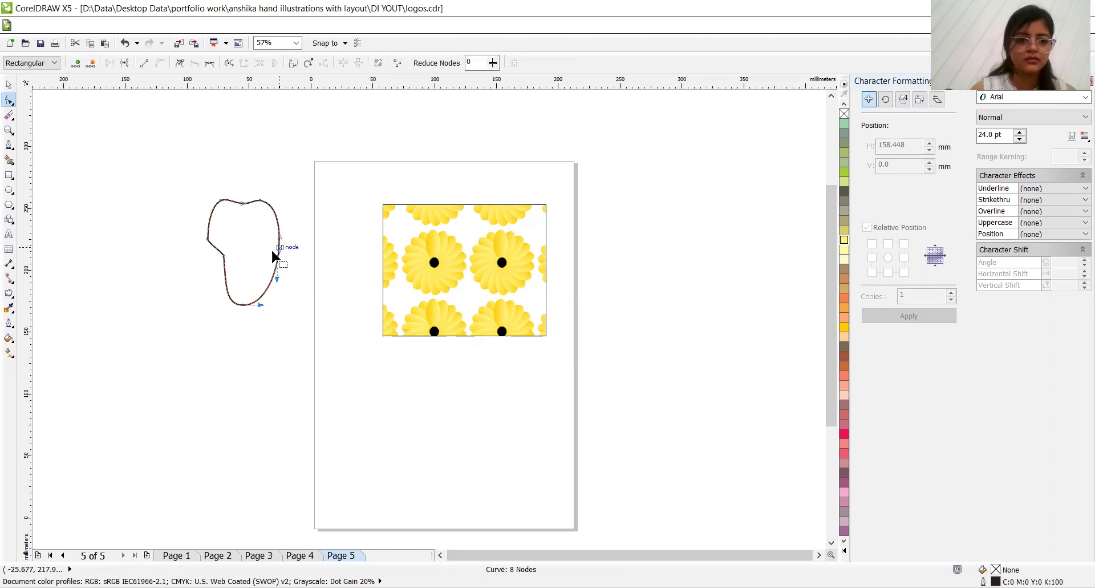
left_click_drag(279, 248, 276, 246)
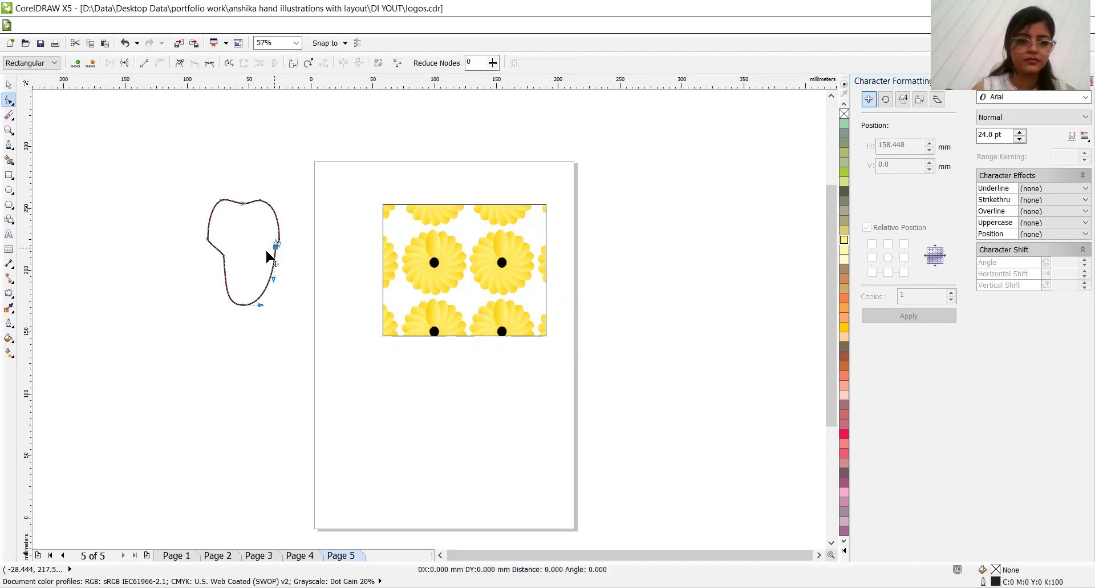
left_click_drag(274, 246, 261, 252)
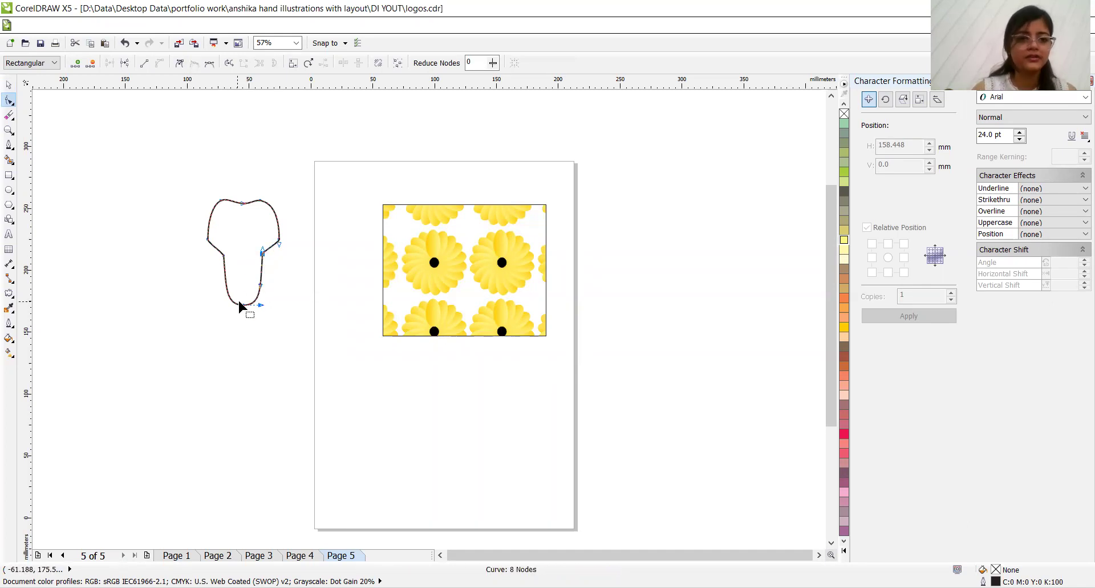
Step: Pull the bottom node down to lengthen the shape and delete the two side nodes
left_click_drag(243, 304, 231, 385)
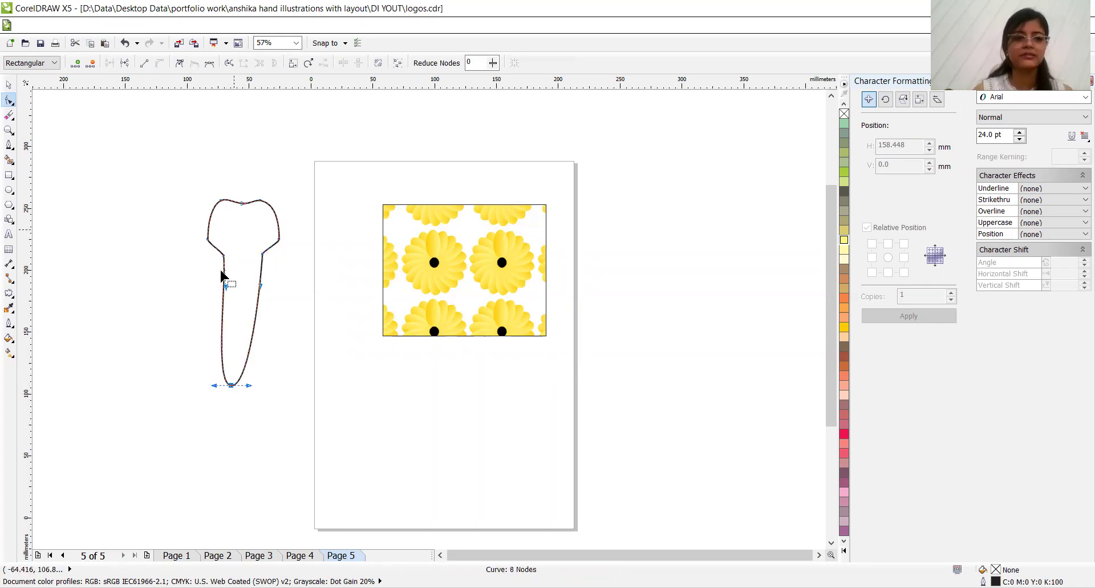
left_click(207, 240)
key("Delete")
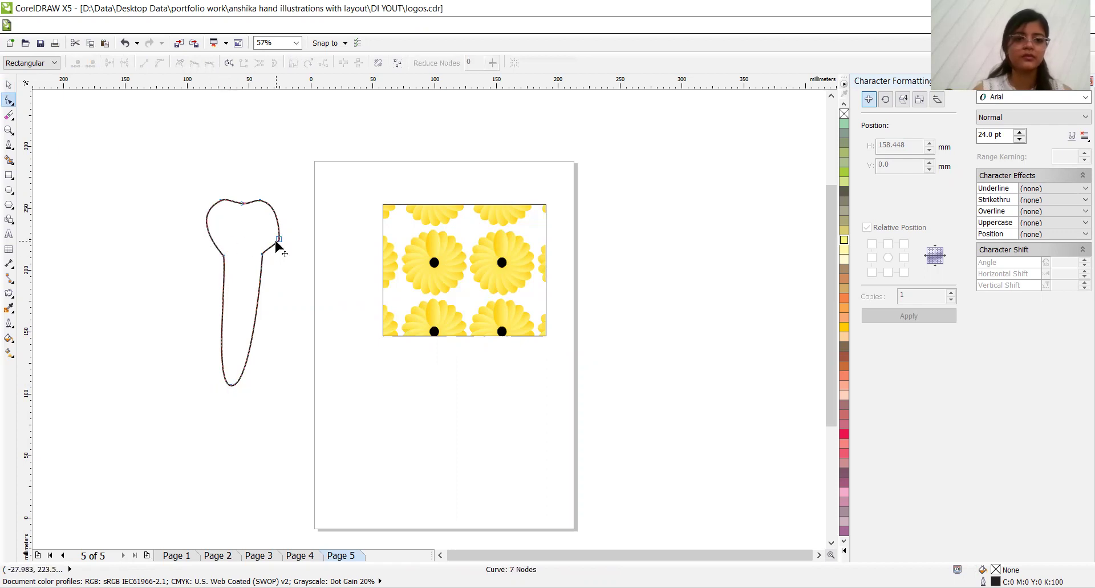
left_click(278, 239)
key("Delete")
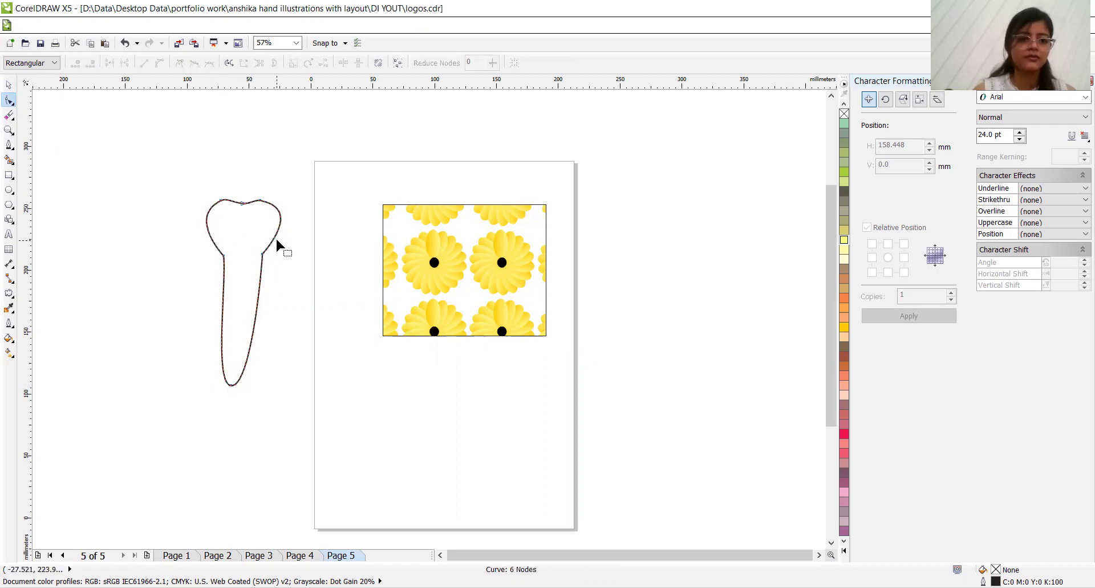
Step: Add left and right edge nodes and drag them outward to flare the skirt, lowering the hem centre
double_click(224, 278)
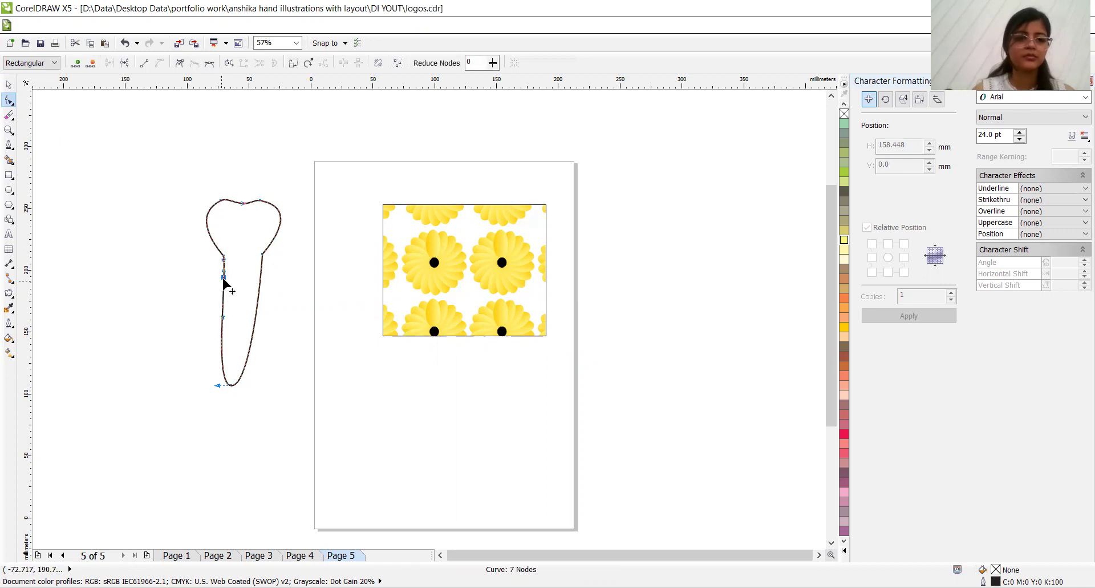
left_click_drag(223, 278, 150, 408)
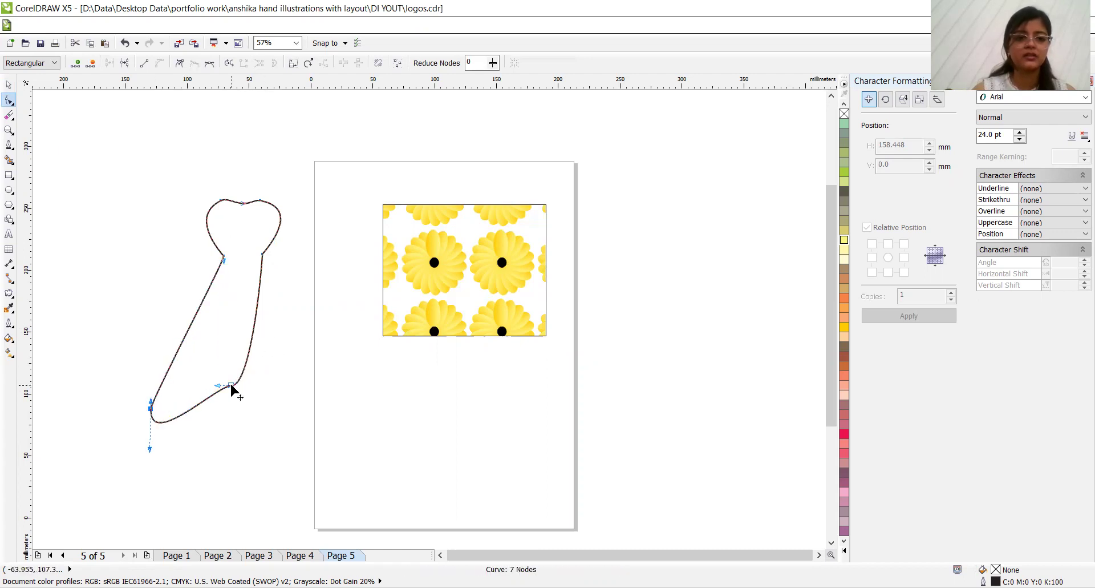
left_click_drag(232, 388, 245, 407)
left_click(247, 420)
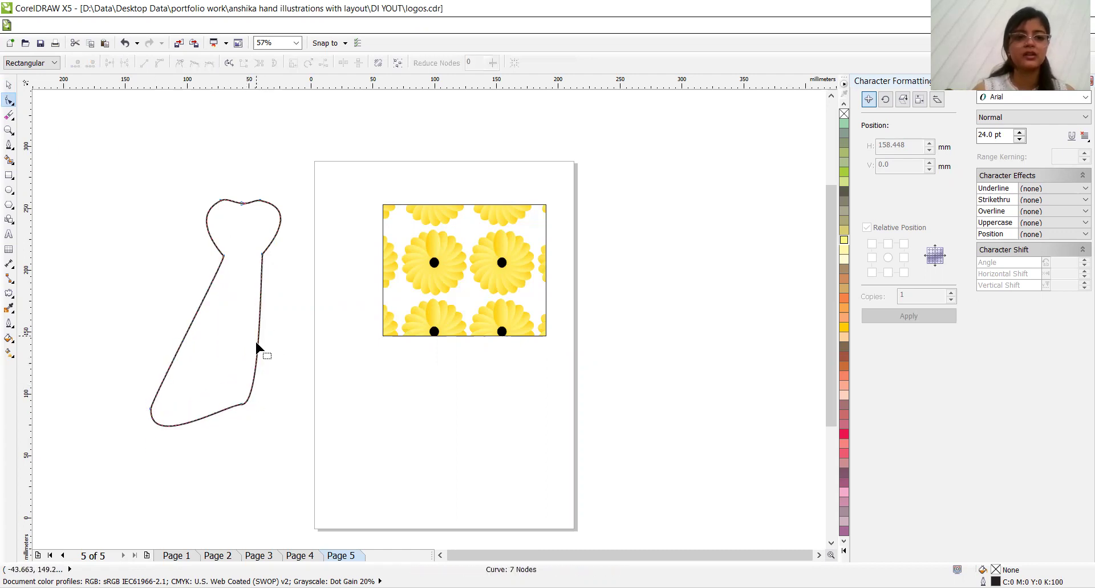
double_click(258, 354)
left_click_drag(258, 354, 333, 414)
left_click_drag(244, 408, 247, 428)
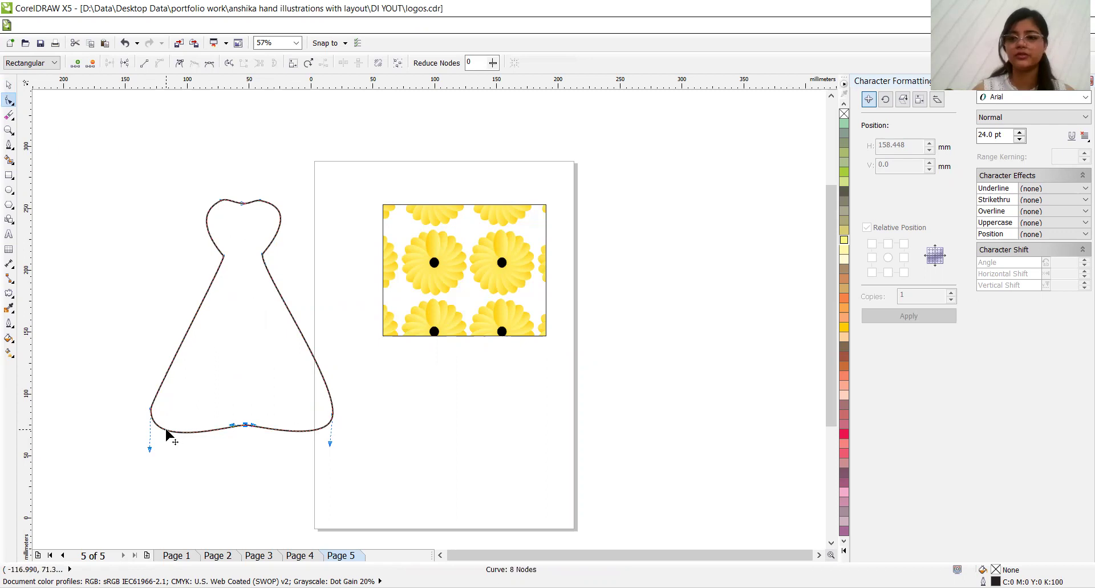
Step: Add and drag several hem nodes to shape a wavy bottom edge
double_click(166, 430)
left_click_drag(166, 430, 208, 423)
double_click(205, 421)
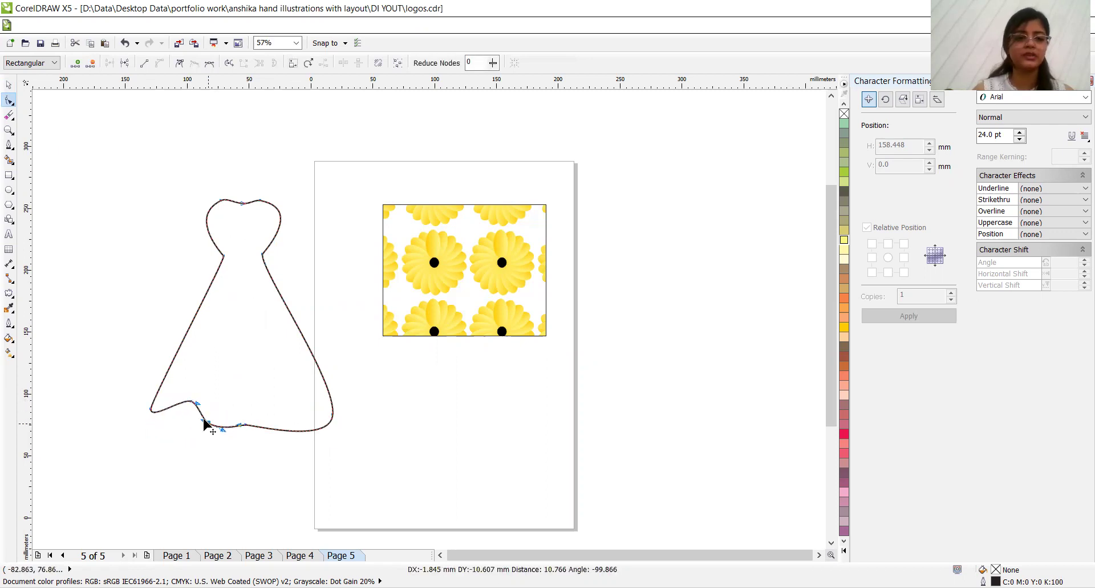
double_click(165, 410)
left_click_drag(165, 411, 176, 416)
left_click_drag(247, 425, 233, 420)
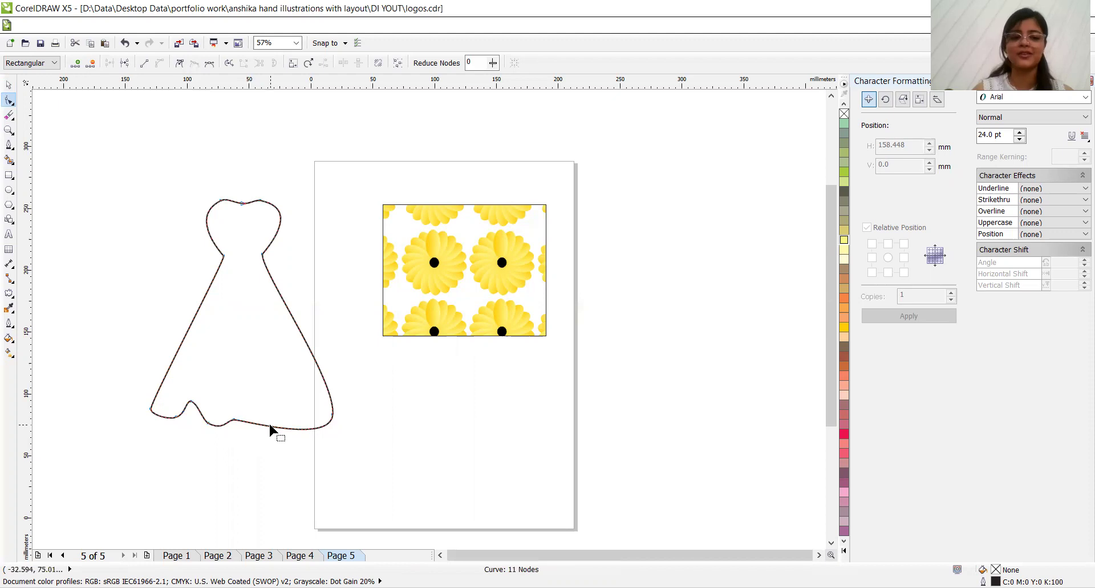
left_click(271, 427)
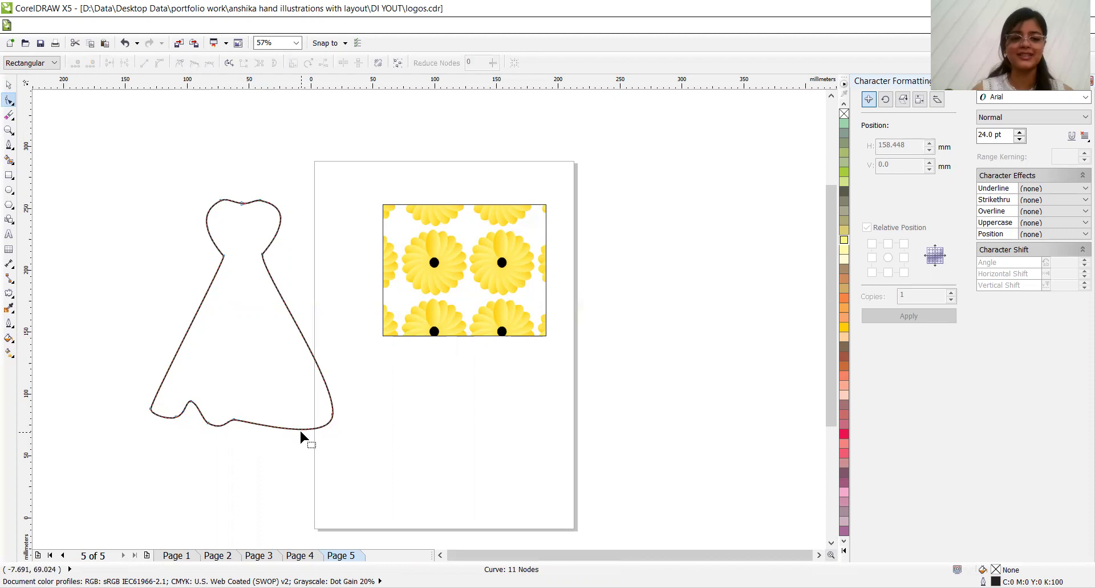
double_click(270, 428)
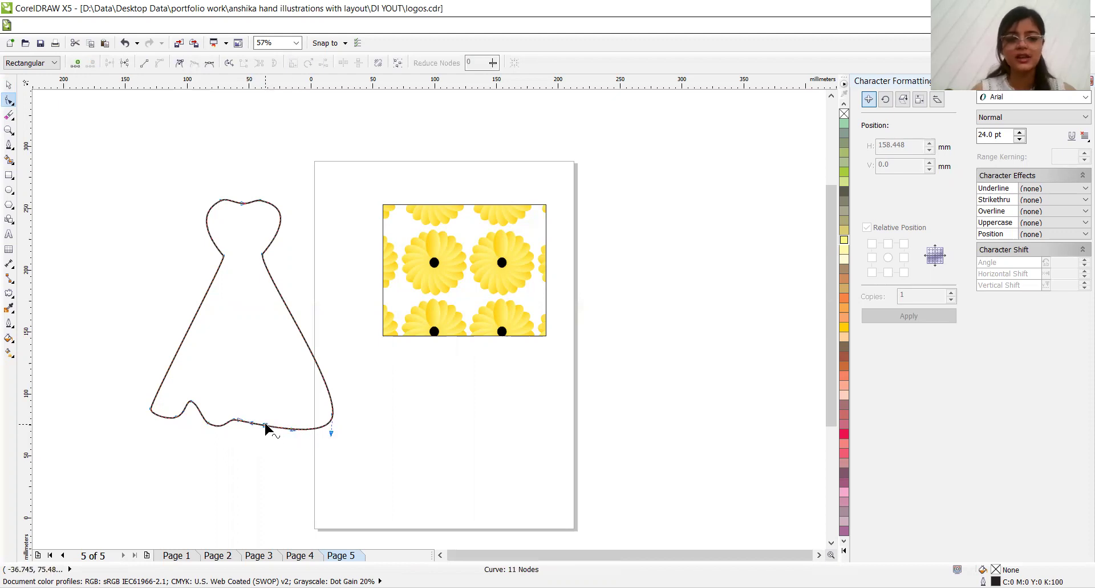
double_click(324, 425)
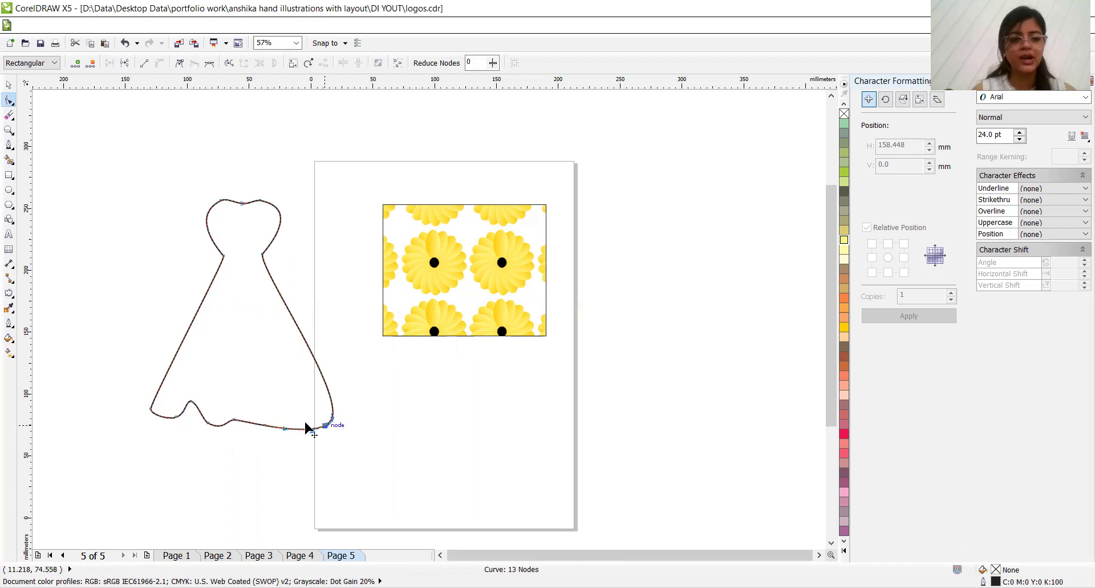
left_click_drag(313, 426, 292, 417)
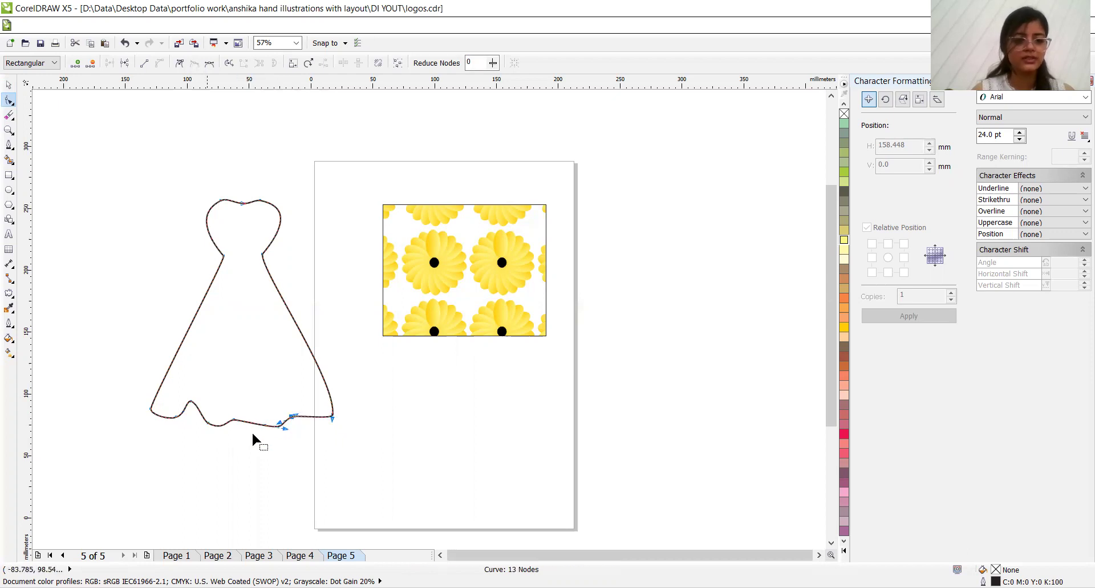
left_click_drag(265, 428, 237, 430)
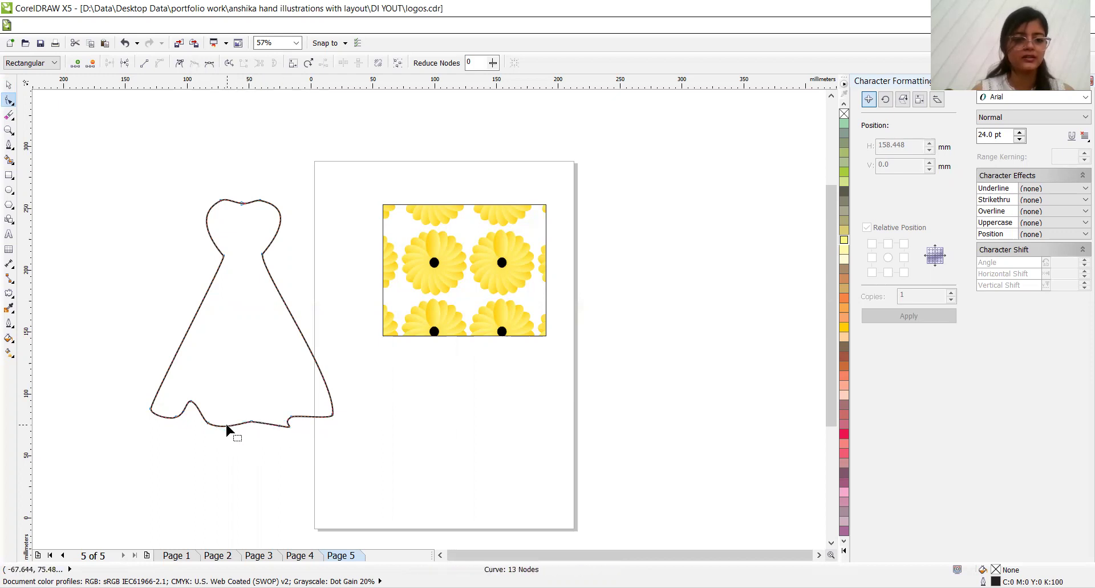
double_click(227, 426)
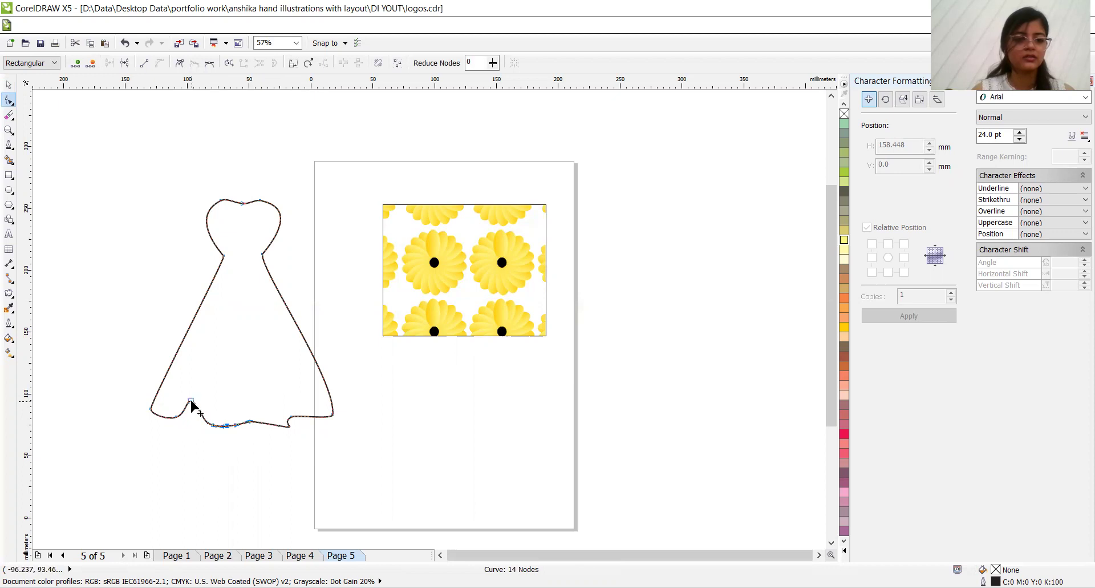
Step: Nudge the new hem node and add a right-shoulder node, pushing the curve outward
mouse_move(191, 406)
left_mouse_down()
mouse_move(177, 425)
mouse_move(196, 413)
left_mouse_up()
left_click(220, 259)
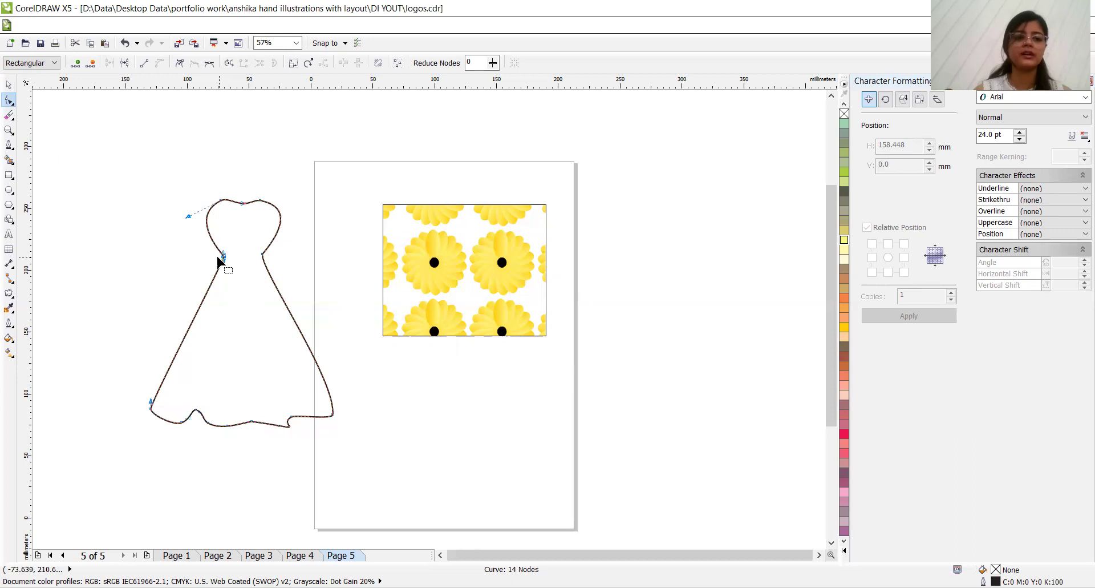
left_click_drag(223, 258, 225, 258)
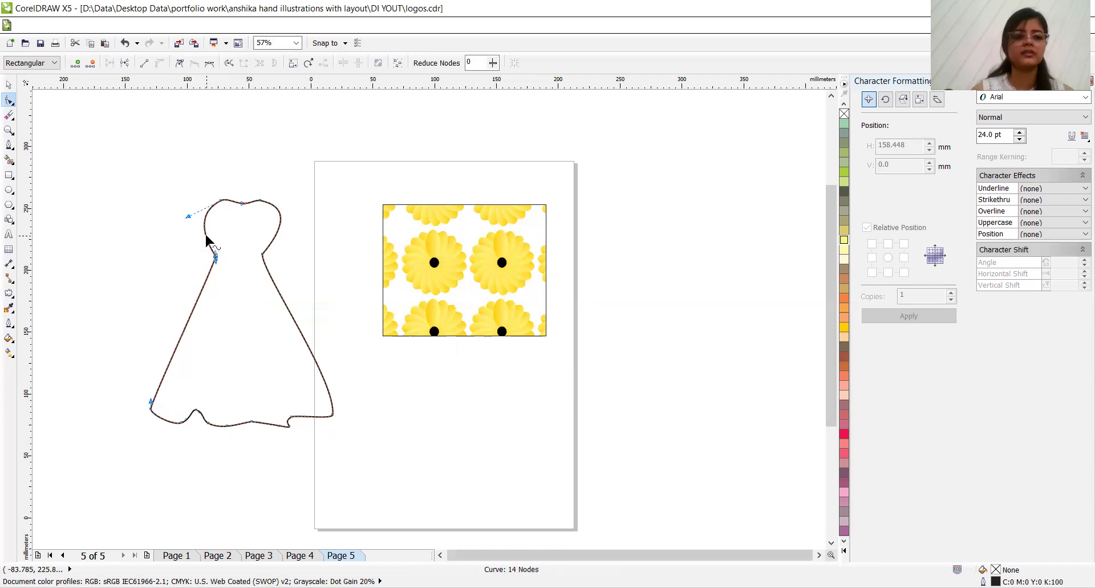
double_click(263, 254)
left_click_drag(269, 254, 277, 250)
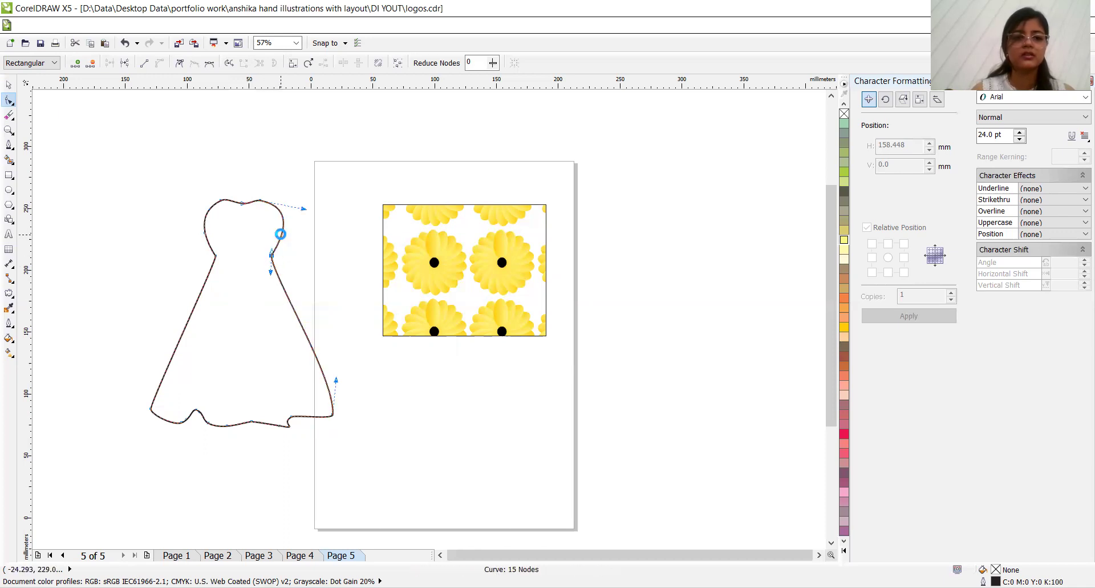
left_click(254, 258)
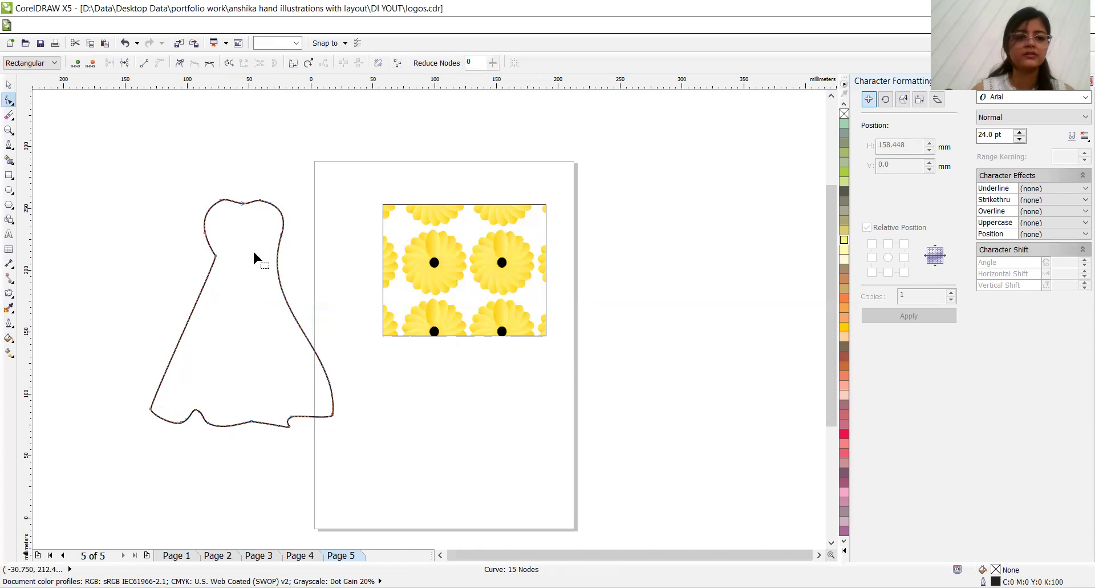
Step: Add nodes along both sides and remove unneeded ones, leaving the outline with 16 nodes
double_click(271, 254)
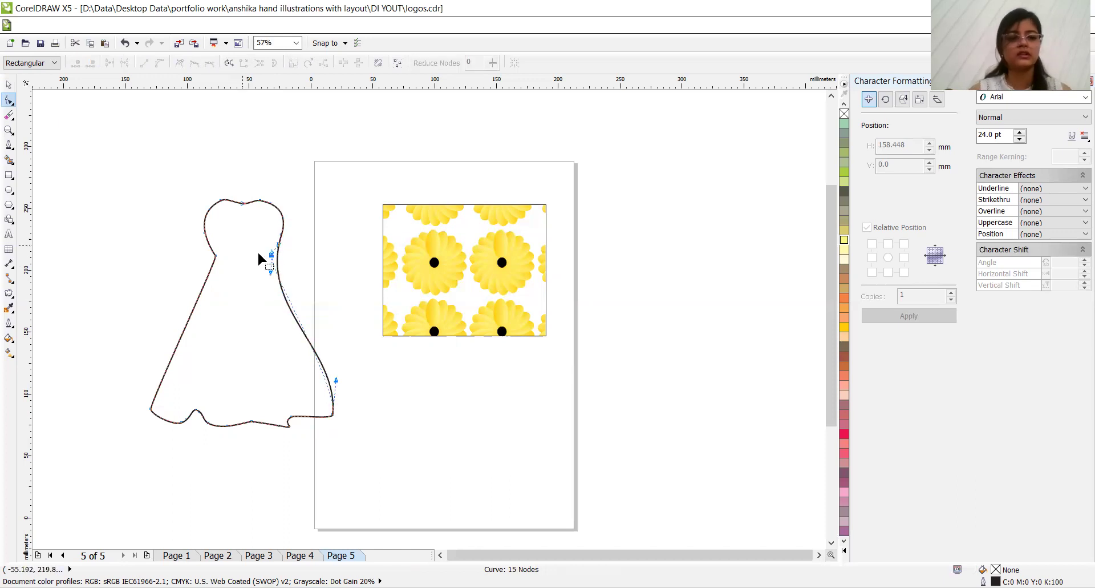
double_click(281, 282)
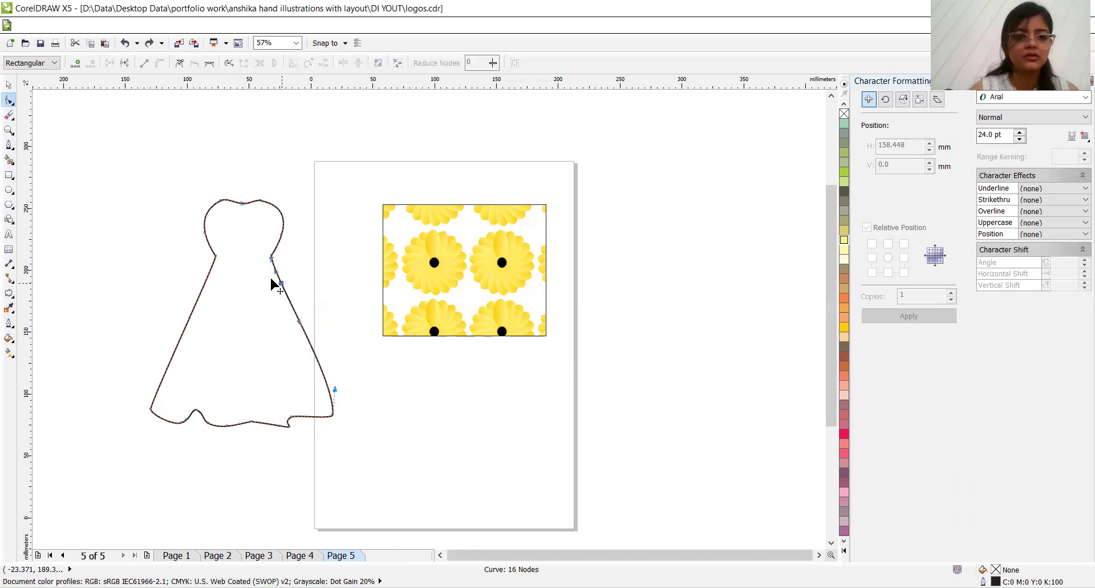
double_click(205, 280)
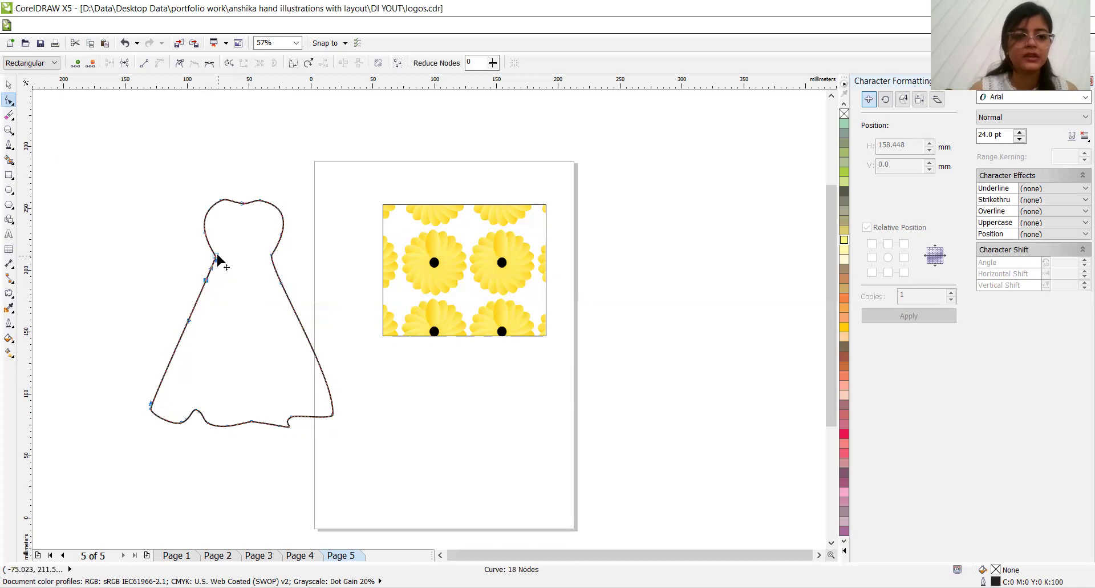
double_click(217, 254)
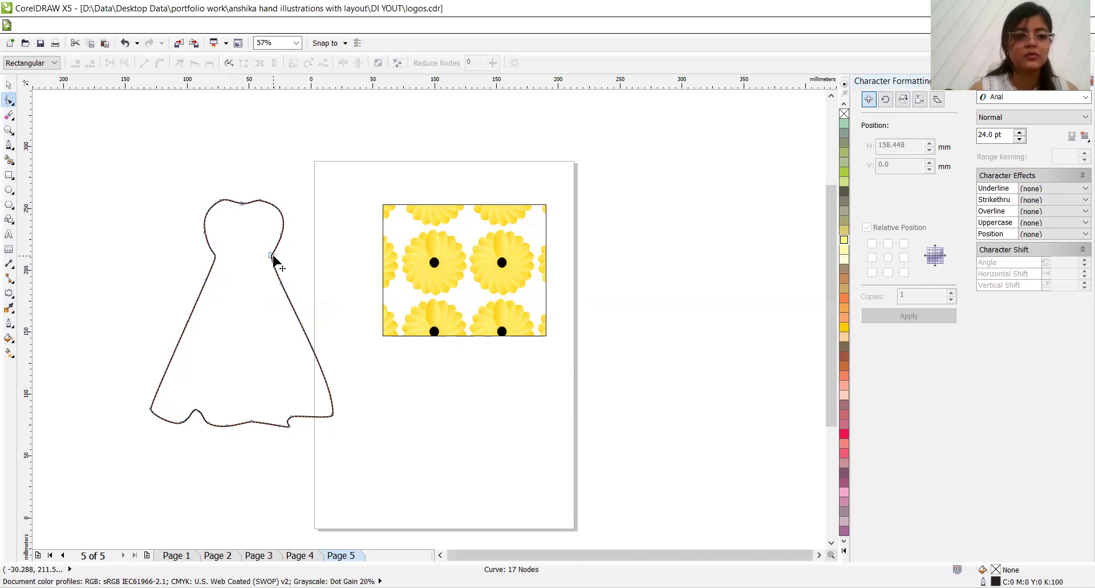
left_click(272, 256)
double_click(272, 257)
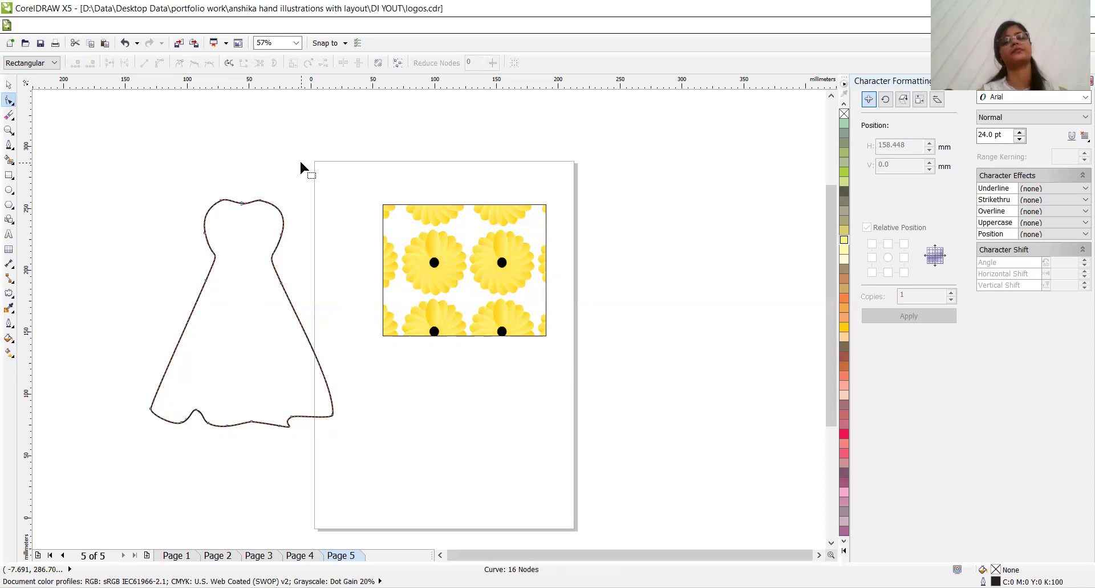
Step: Extract the twelve-sunflower group from the PowerClip rectangle
left_click(8, 84)
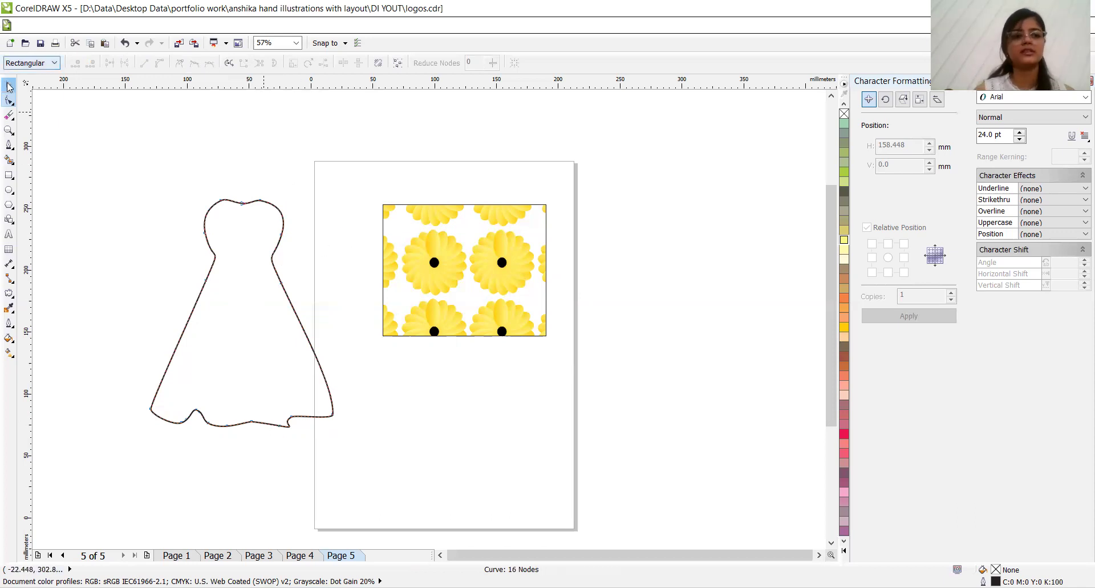
left_click(478, 268)
left_click(478, 267)
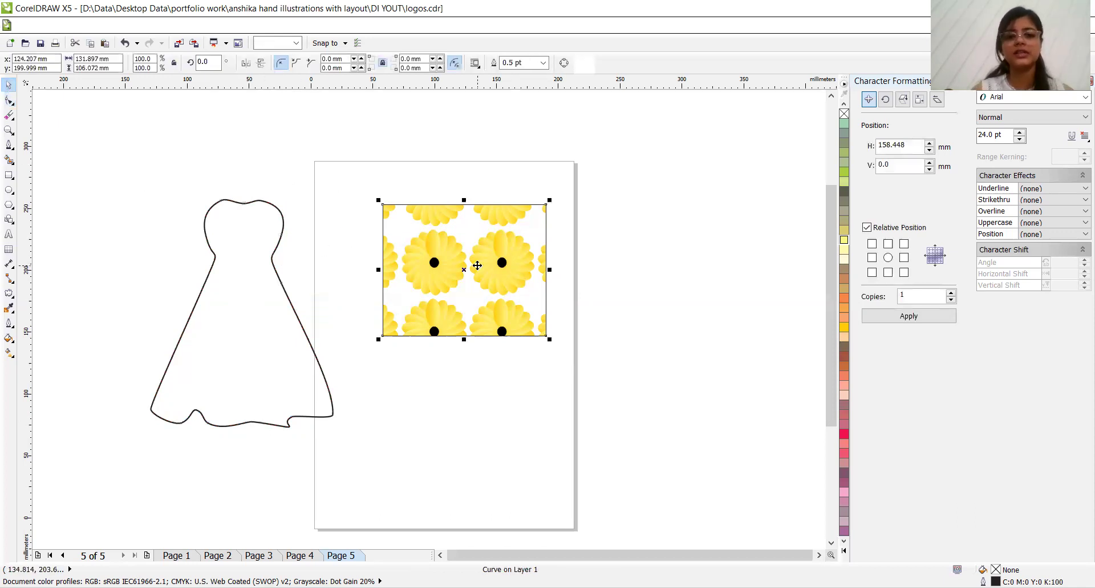
key("shift+F10")
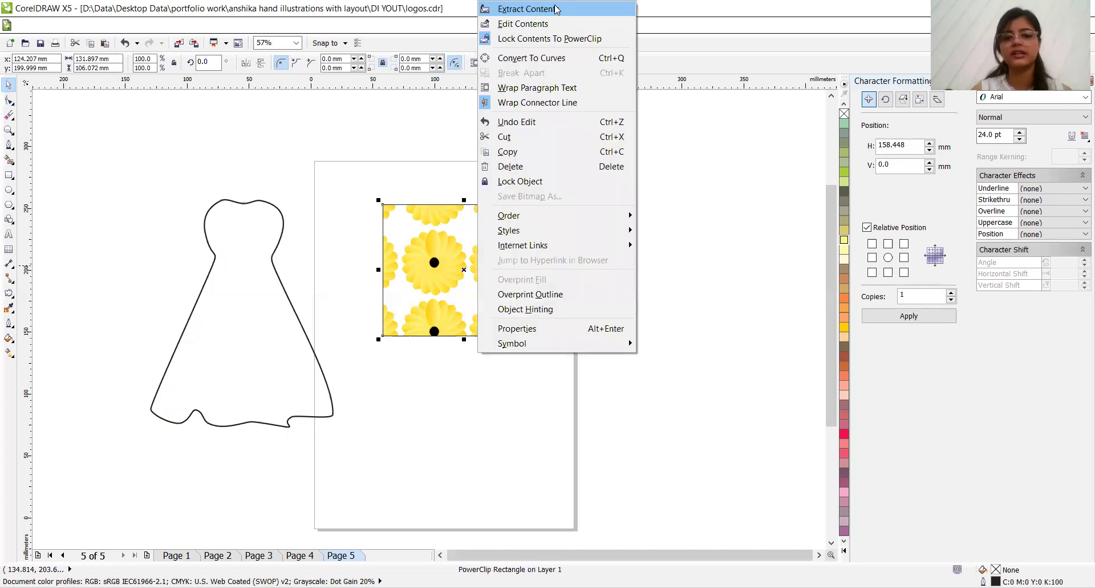
left_click(524, 9)
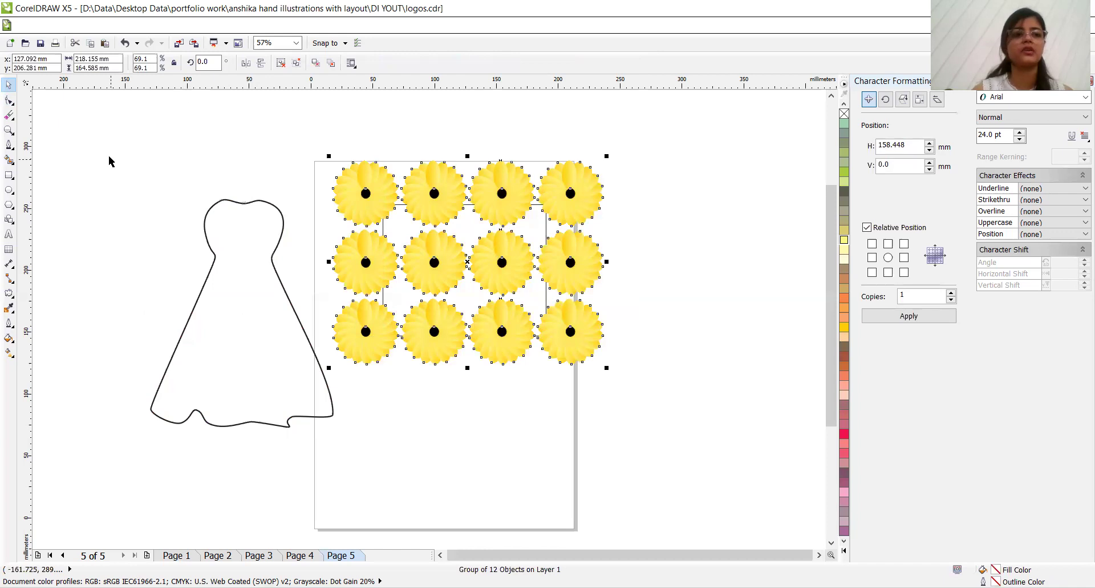
Step: Place the sunflower group inside the dress outline as PowerClip contents
key("alt+c")
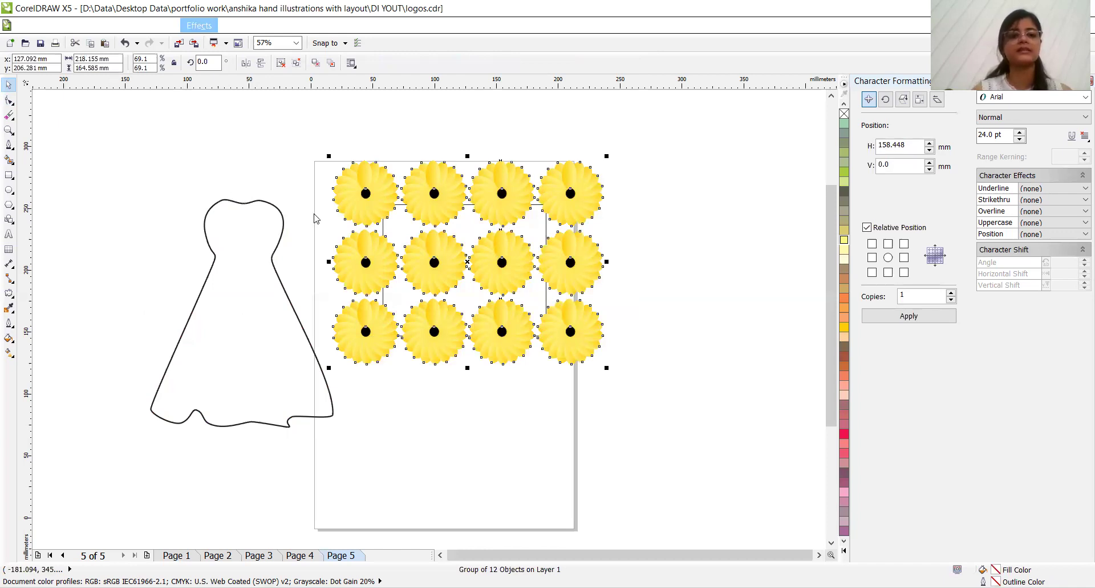
left_click(234, 364)
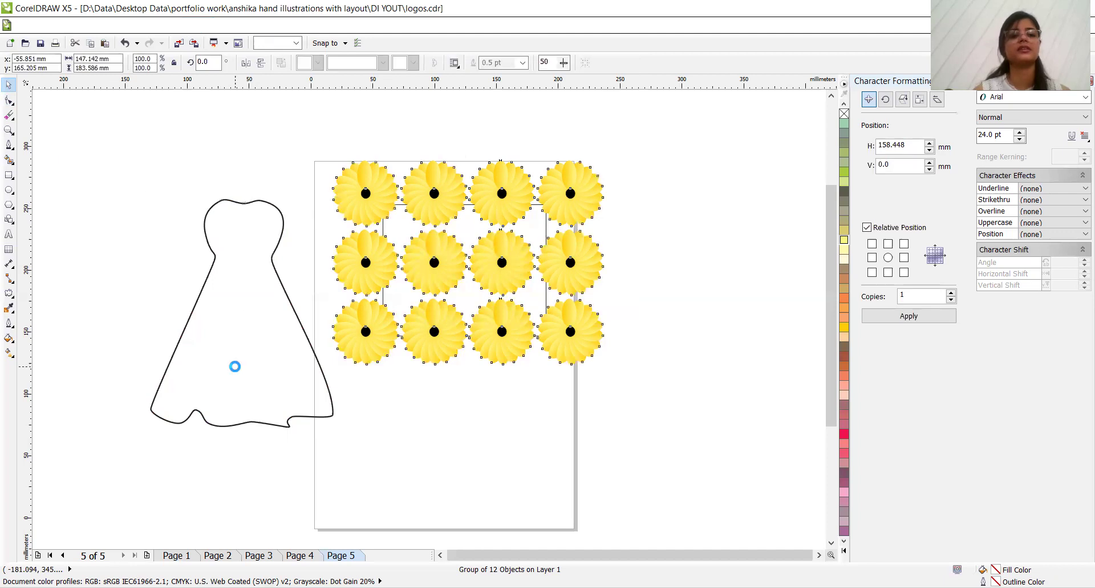
right_click(234, 336)
Step: Edit the dress's contents, moving the sunflower group onto the dress and scaling it down
left_click(306, 36)
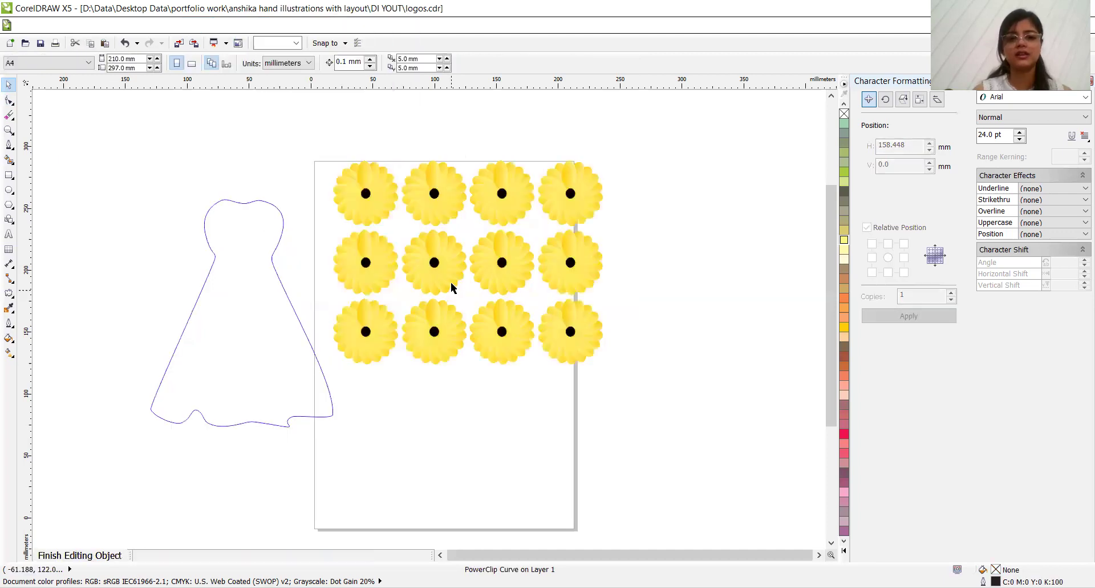
left_click(450, 283)
left_click_drag(343, 333, 123, 444)
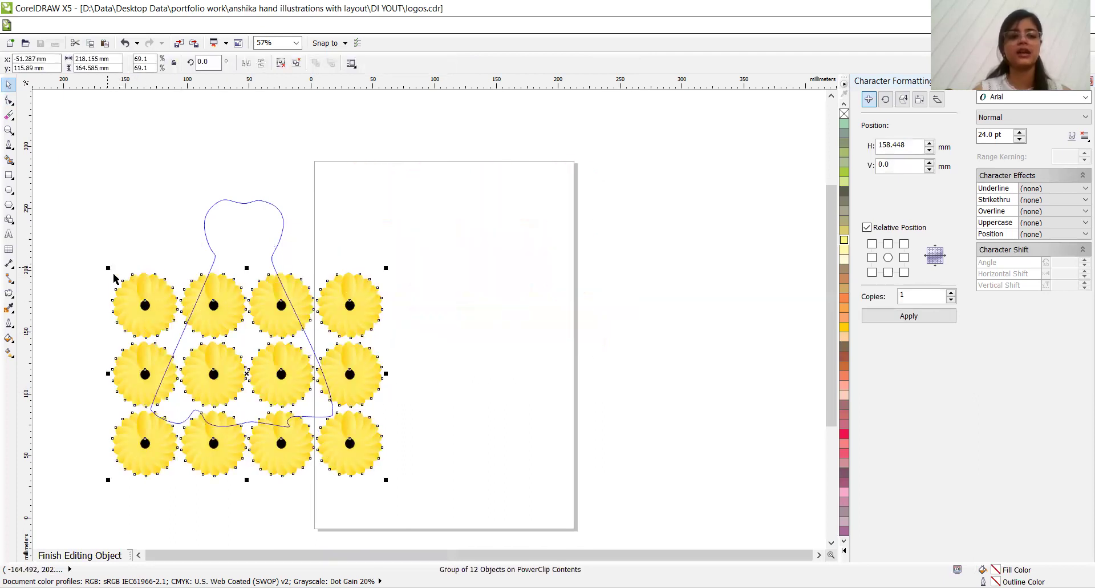
left_click(111, 273)
left_click(110, 272)
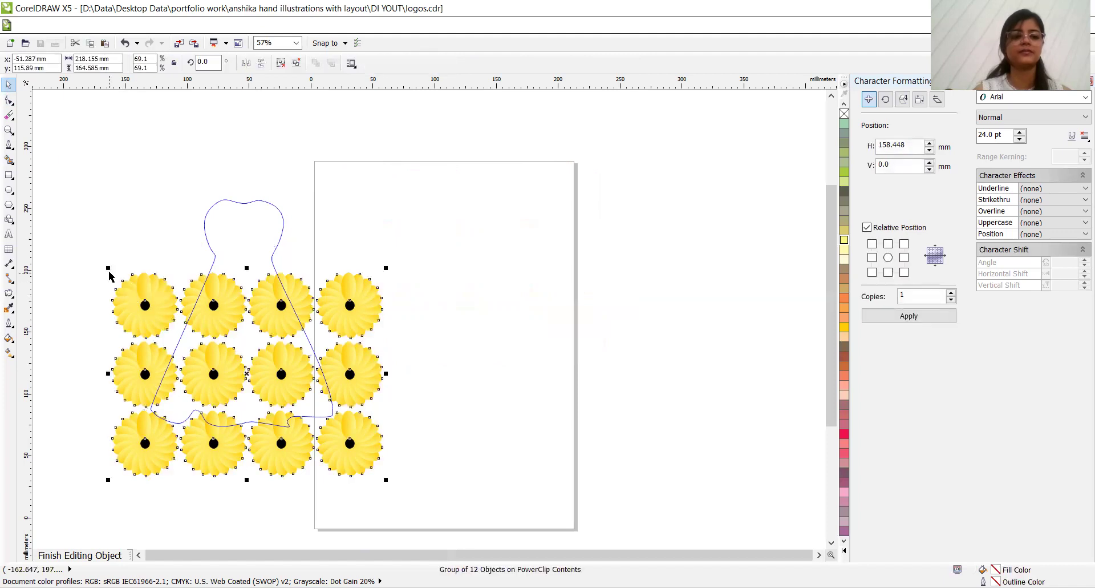
left_click_drag(109, 274, 164, 311)
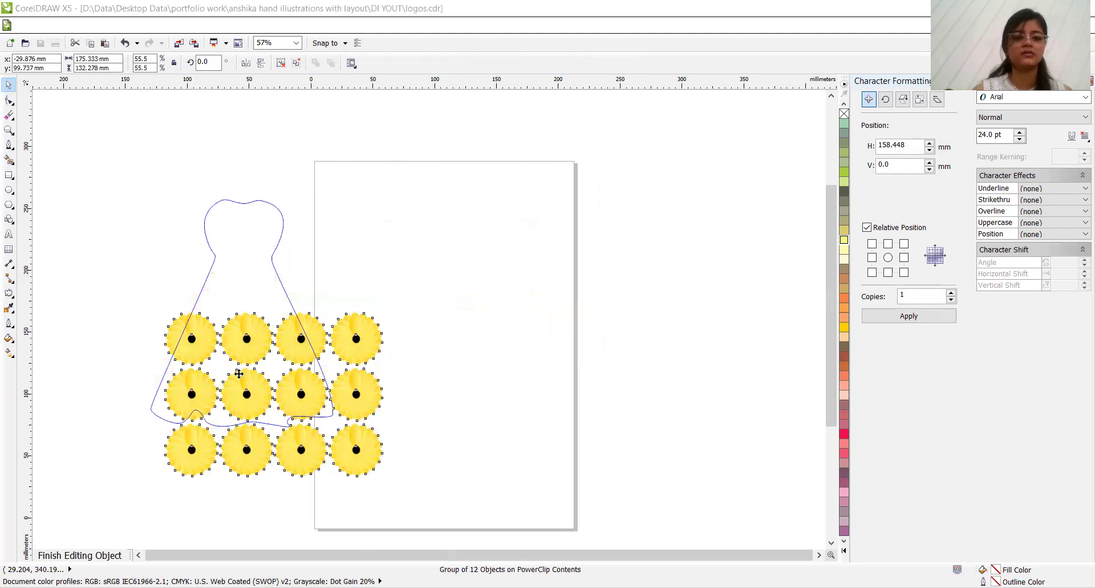
Step: Shrink and centre the group further, then copy it 103.679 mm upward to cover the dress
left_click(629, 376)
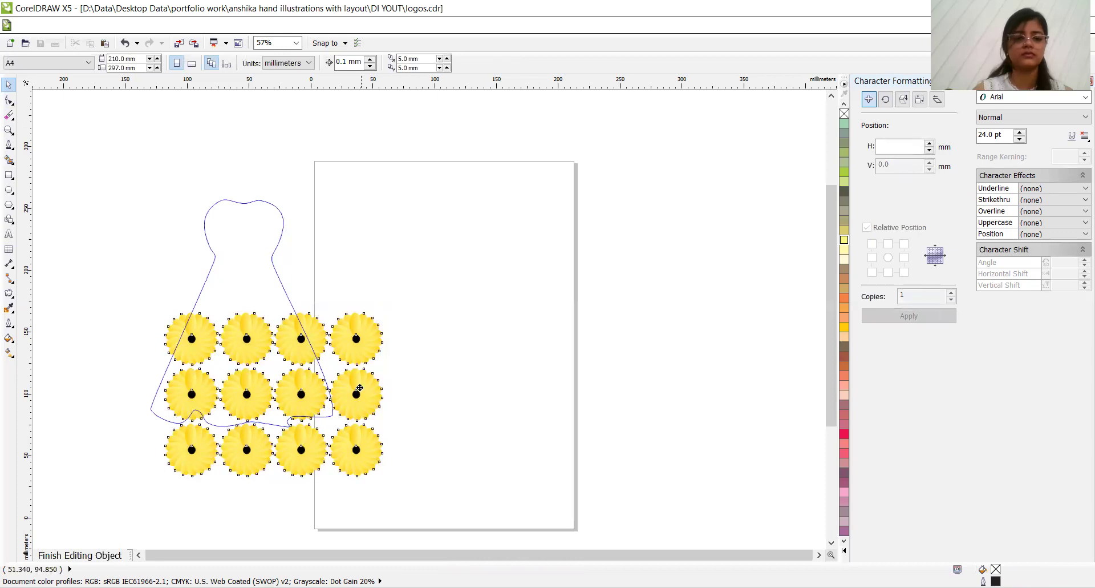
left_click_drag(371, 403, 347, 365)
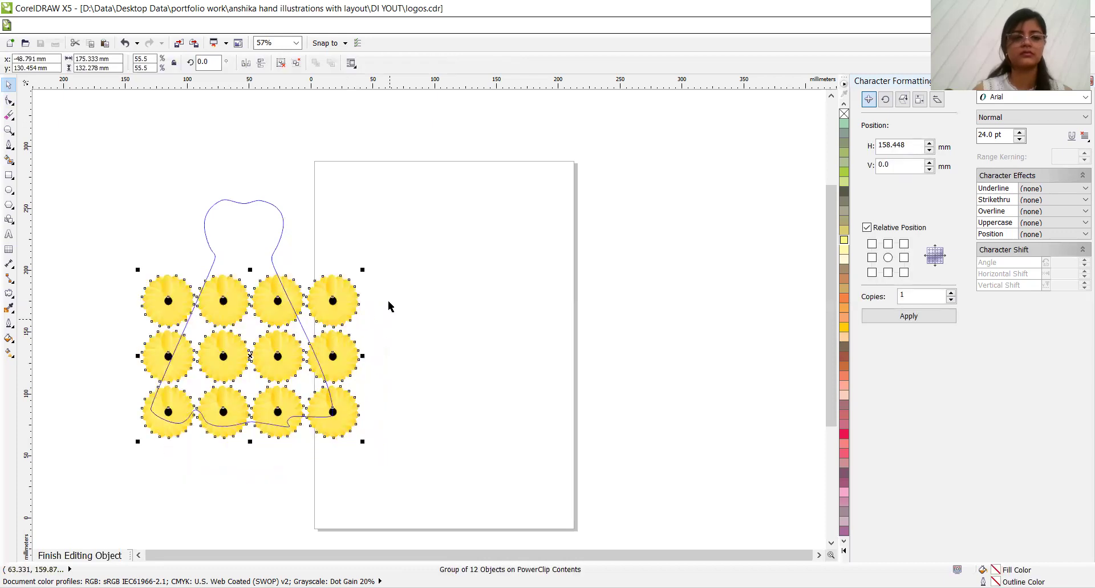
left_click_drag(363, 270, 341, 308)
left_click_drag(224, 371, 240, 371)
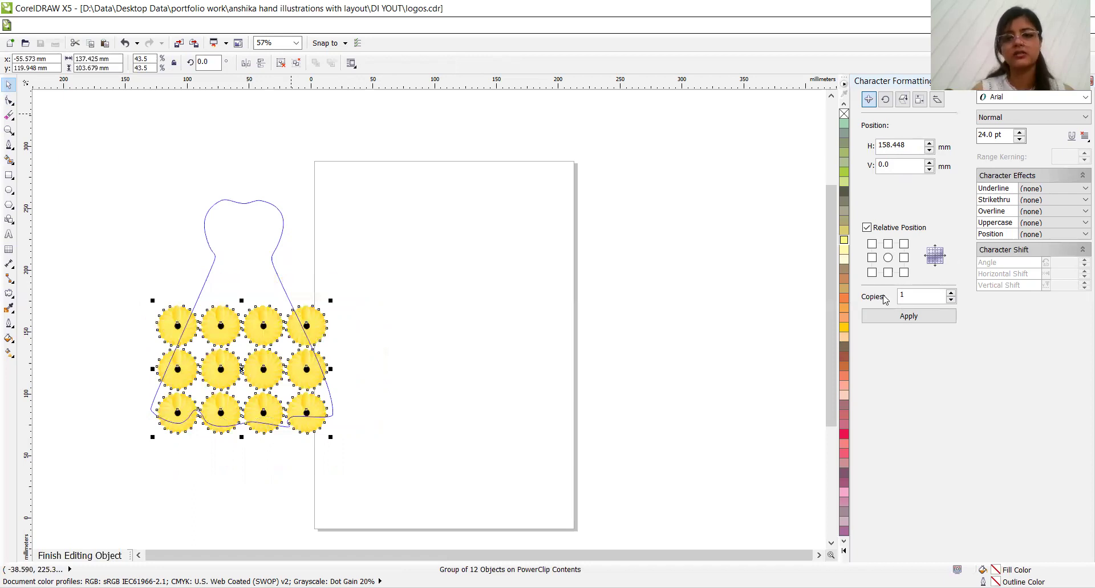
left_click(894, 317)
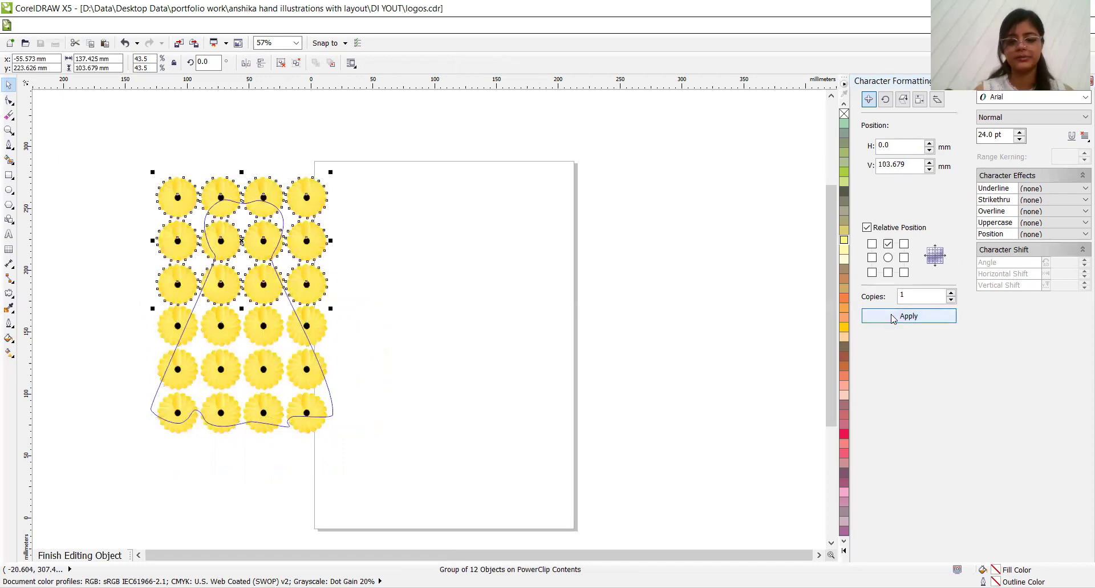
left_click(892, 316)
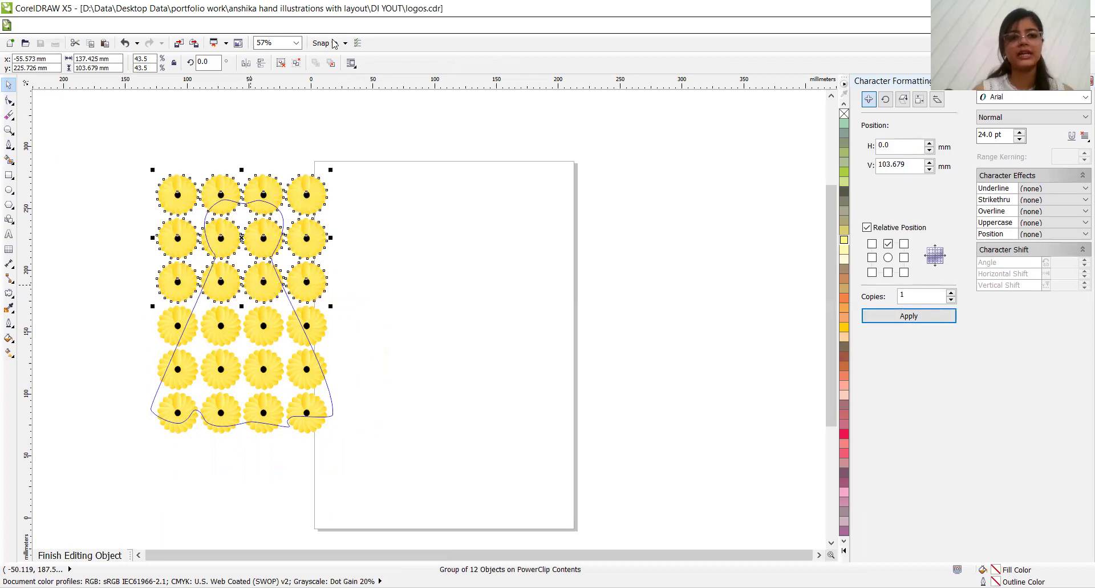
Step: Finish editing the dress's PowerClip contents and set the dress outline to Hairline
right_click(250, 308)
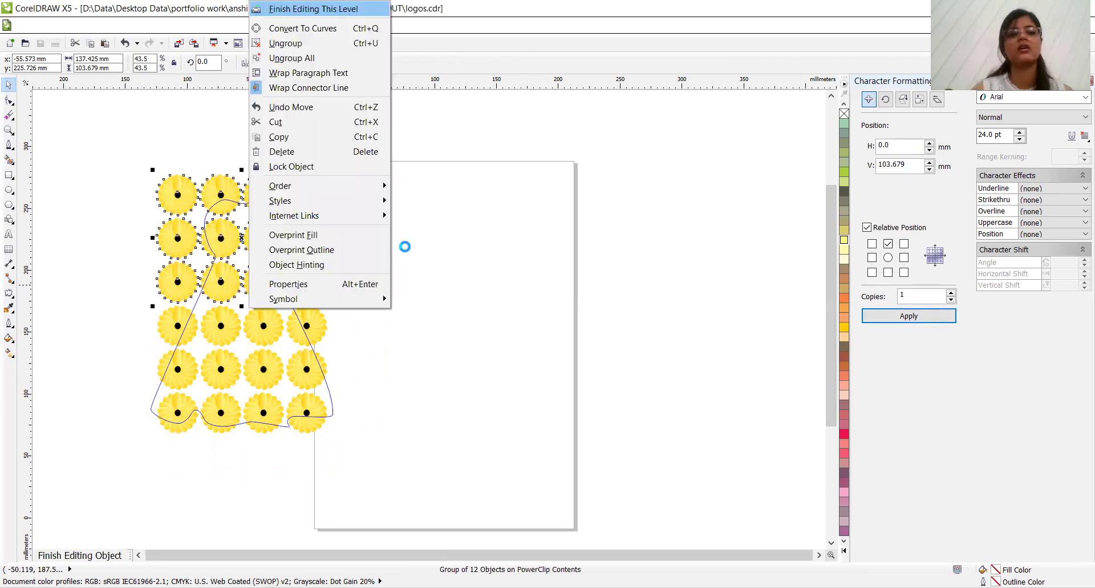
key("Return")
left_click(522, 62)
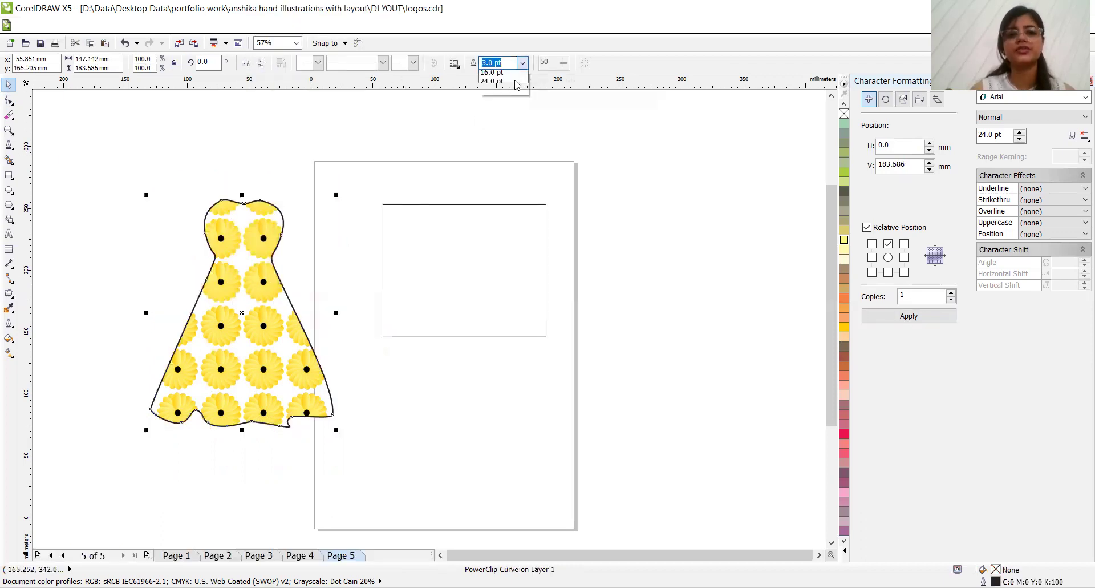
left_click(496, 74)
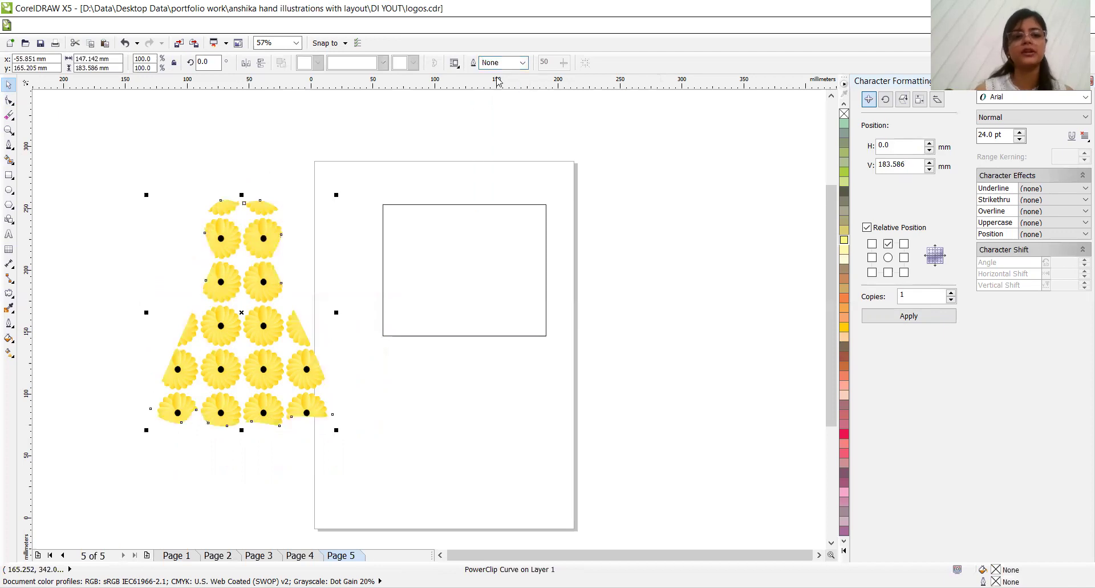
left_click(525, 64)
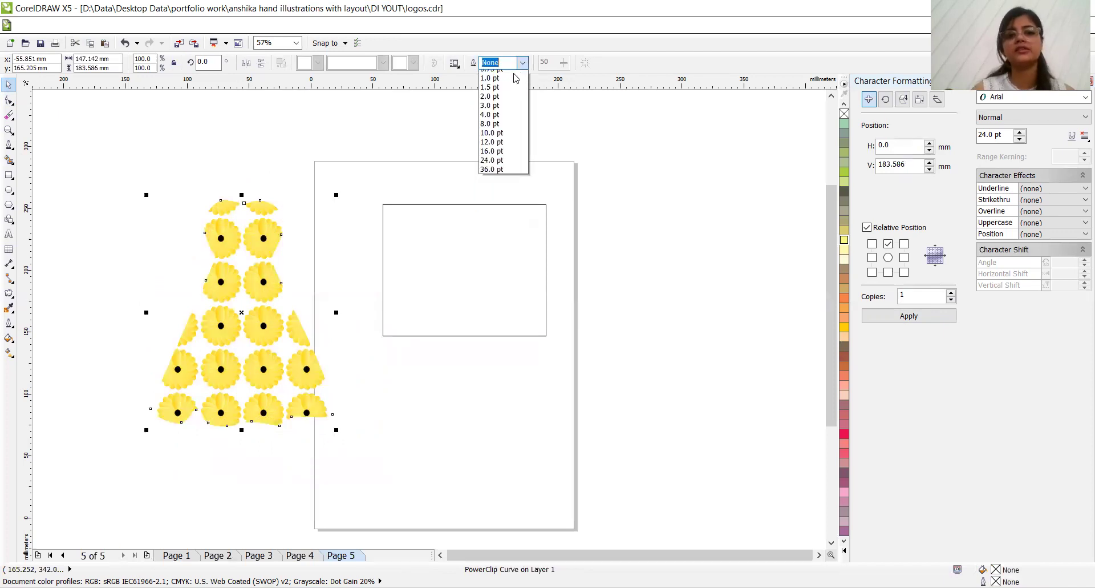
left_click(511, 85)
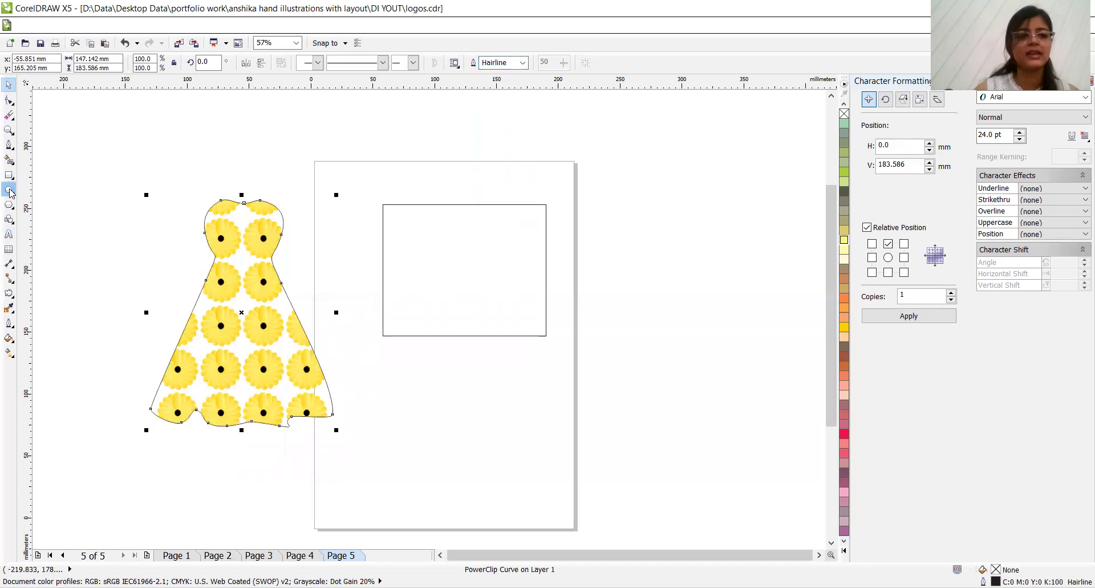
Step: Draw a fold shape at the skirt's lower left and set its outline to None
left_click(10, 146)
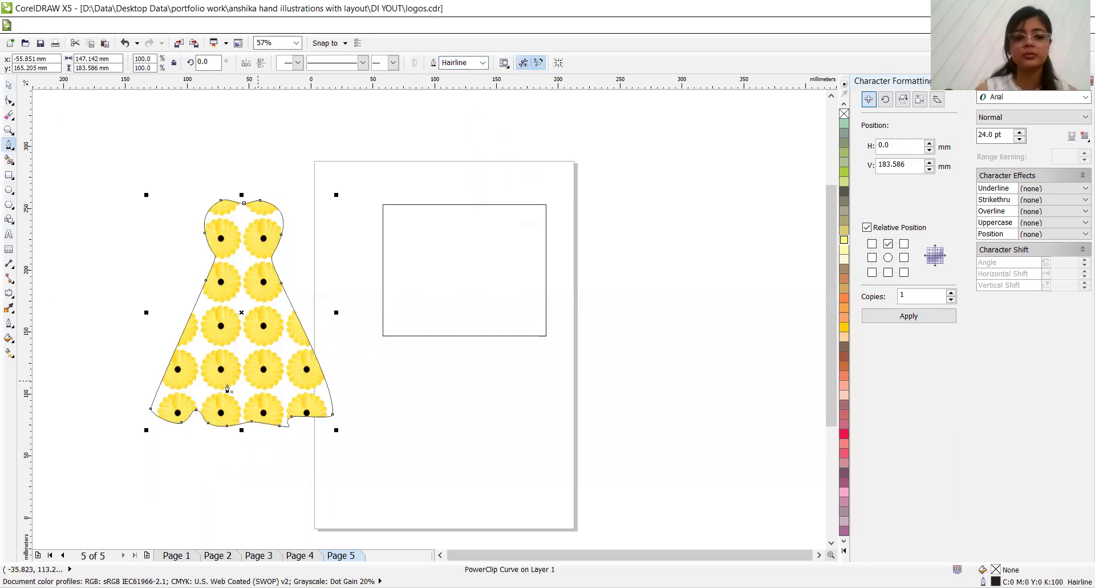
left_click(223, 296)
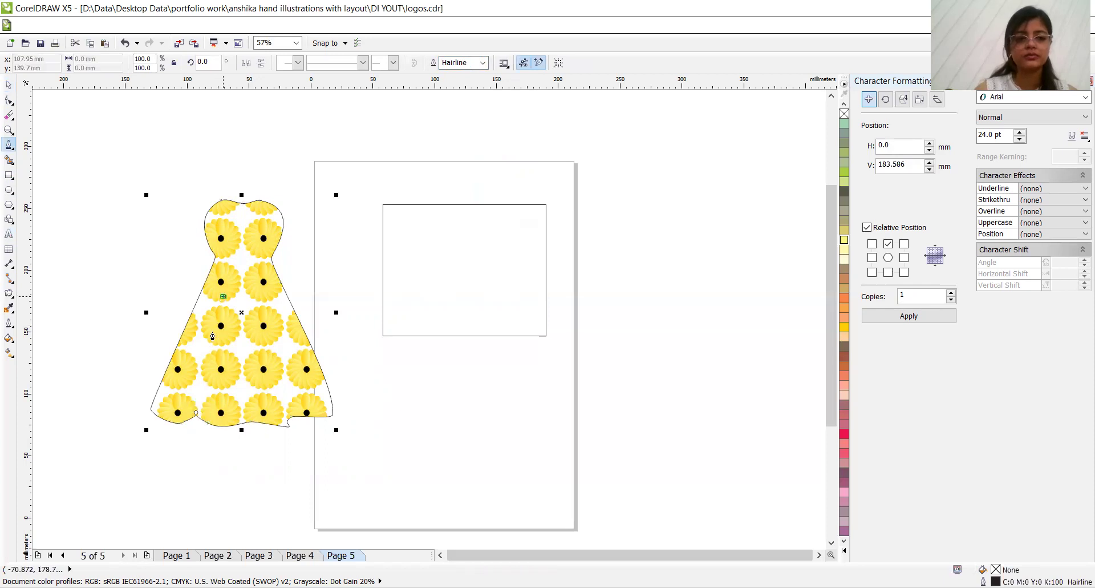
left_click(195, 409)
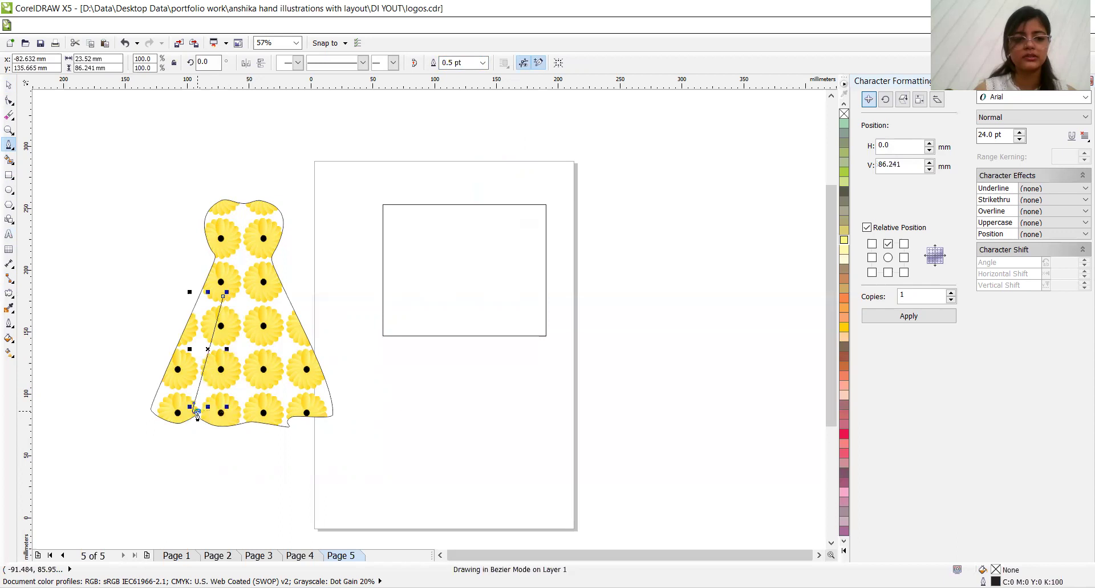
left_click(197, 413)
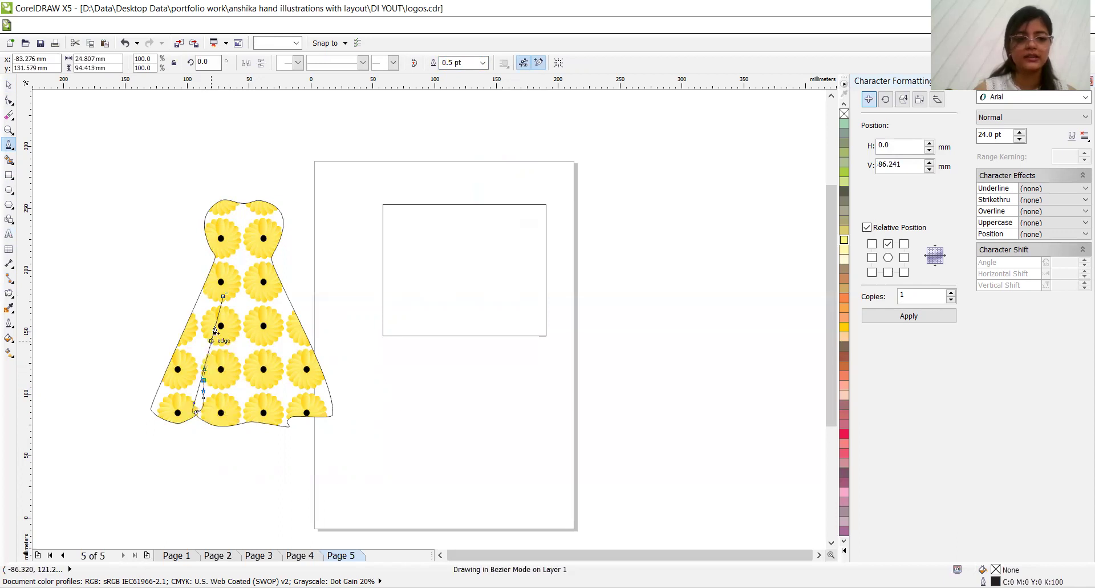
double_click(224, 297)
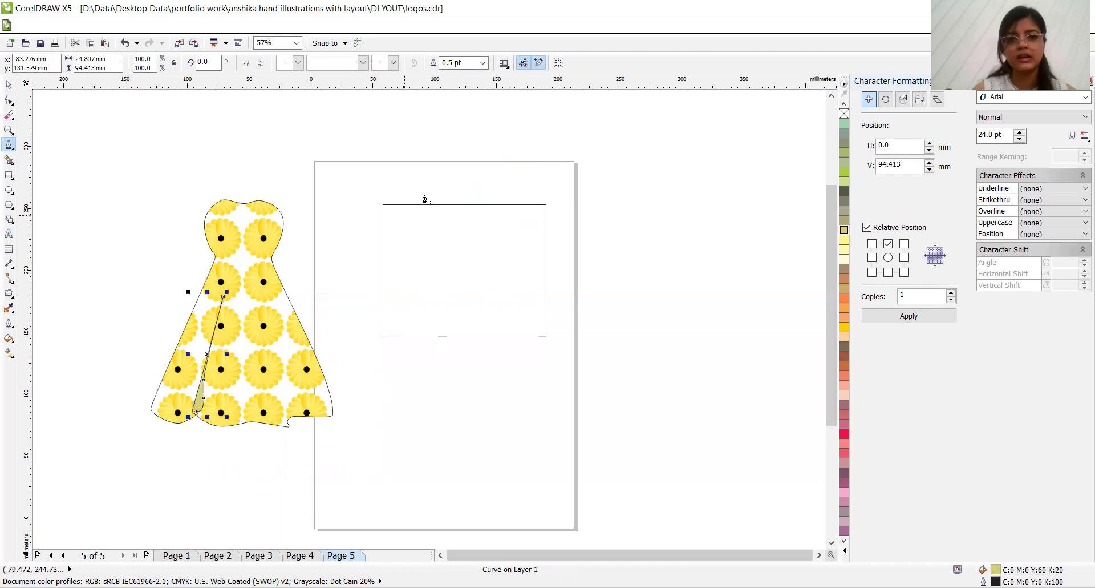
left_click(475, 67)
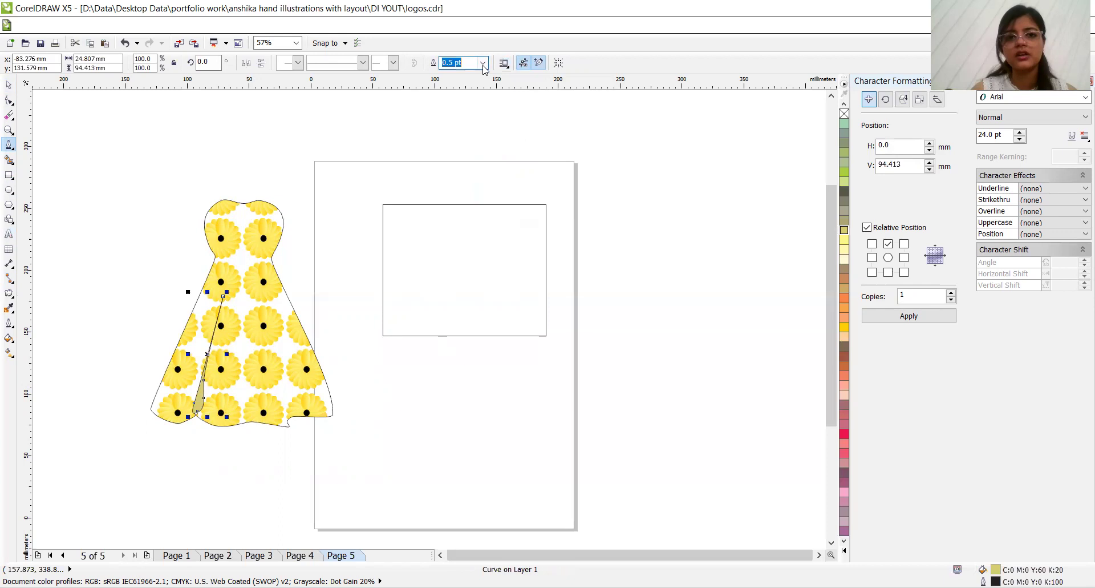
left_click(482, 63)
left_click(476, 76)
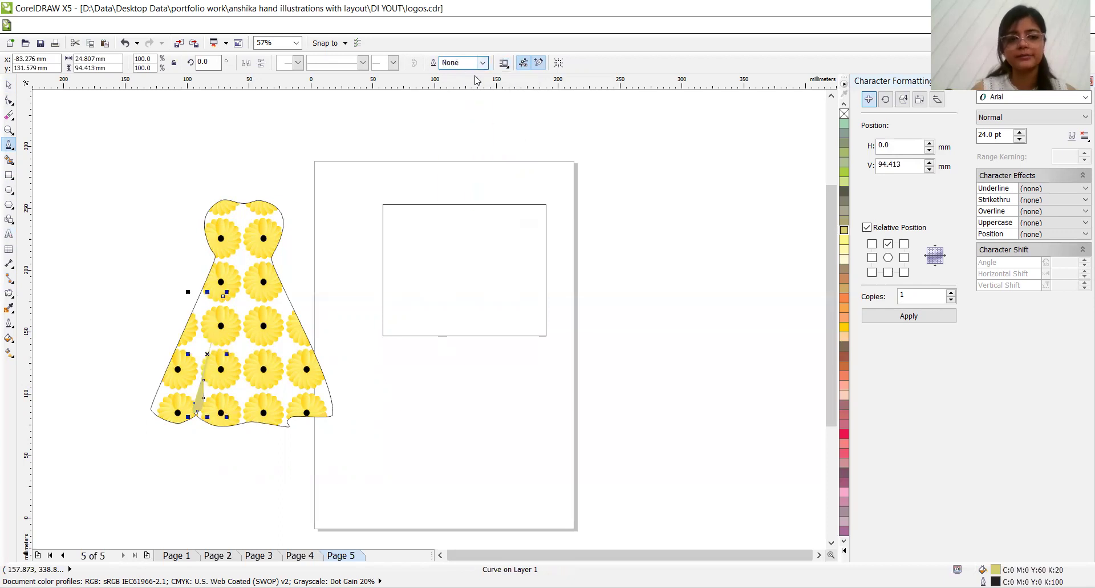
Step: Draw a centre fold shape from the hem, fill it khaki, and remove its outline
left_click(238, 423)
left_click(238, 374)
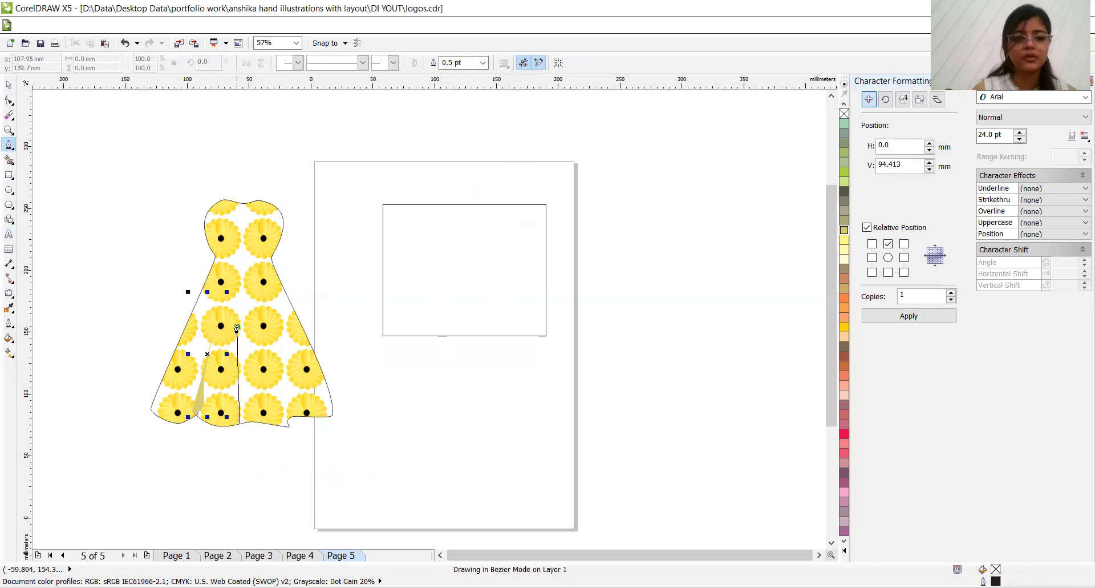
left_click(238, 322)
left_click(249, 421)
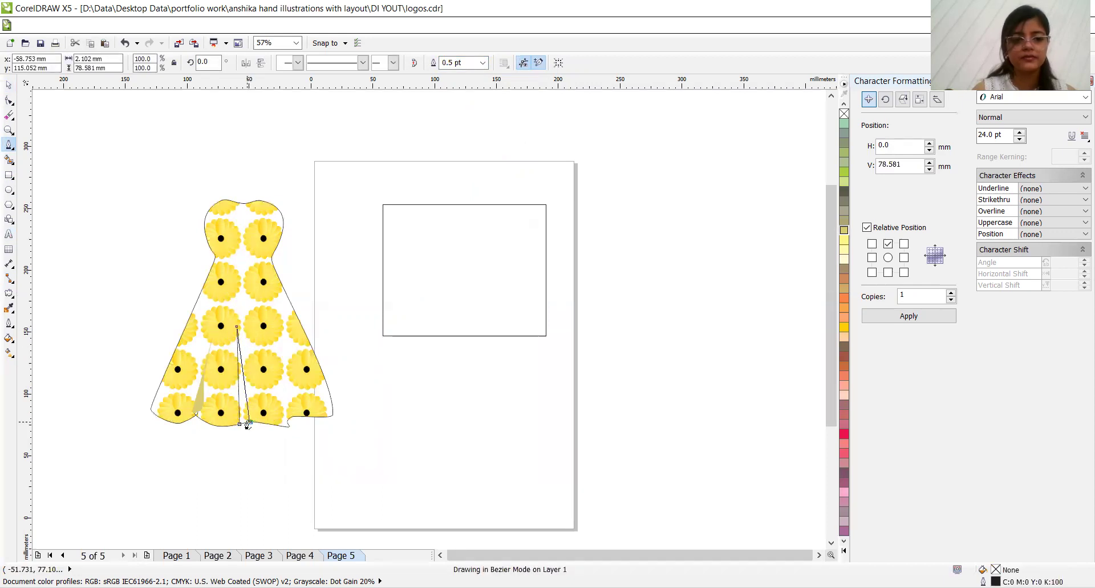
key("space")
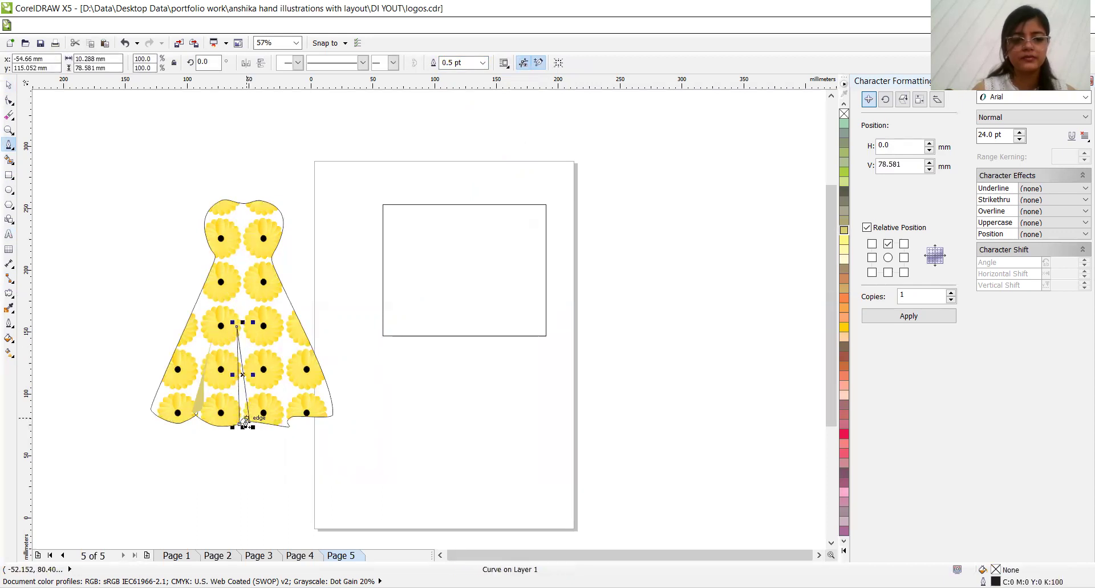
key("ctrl+z")
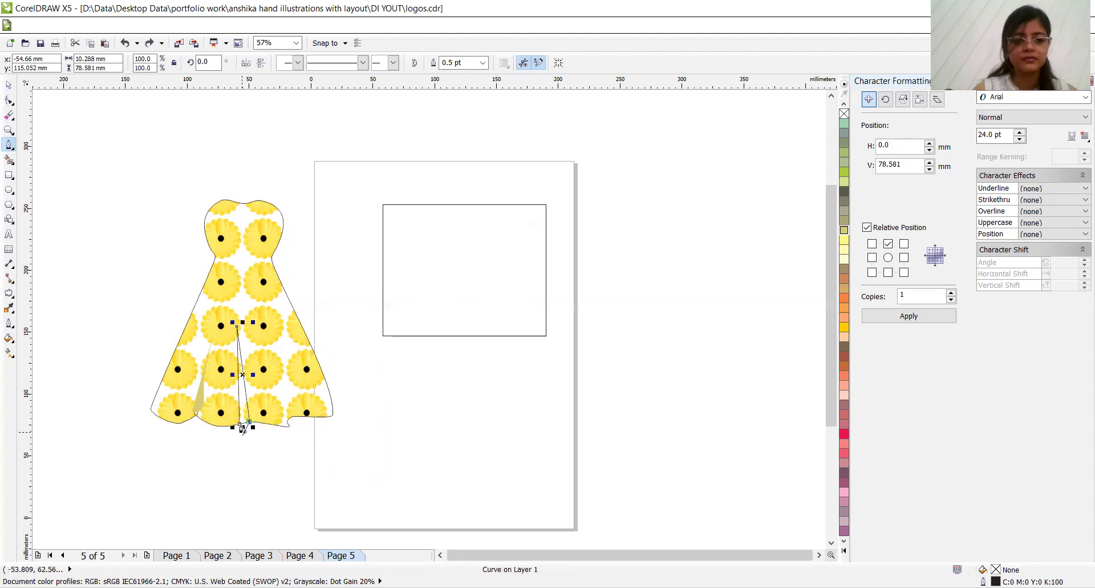
left_click(241, 426)
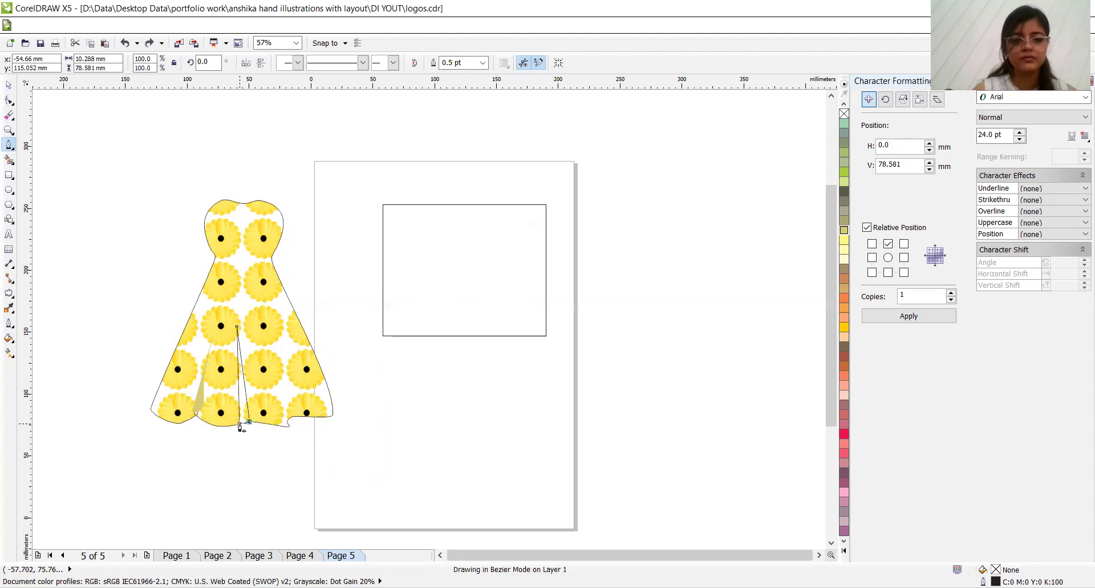
left_click(844, 231)
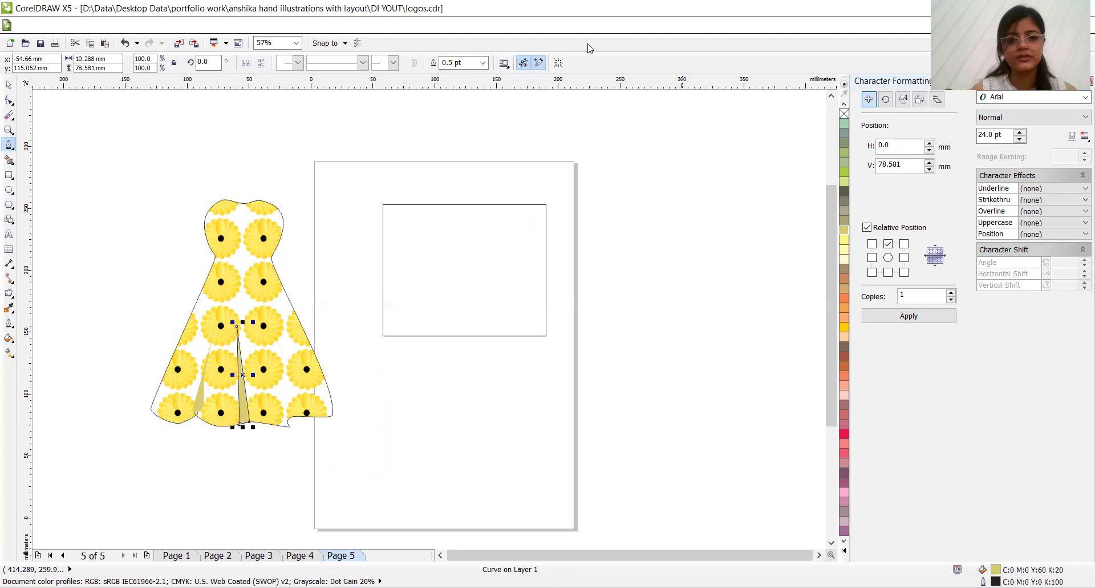
left_click(483, 64)
left_click(456, 73)
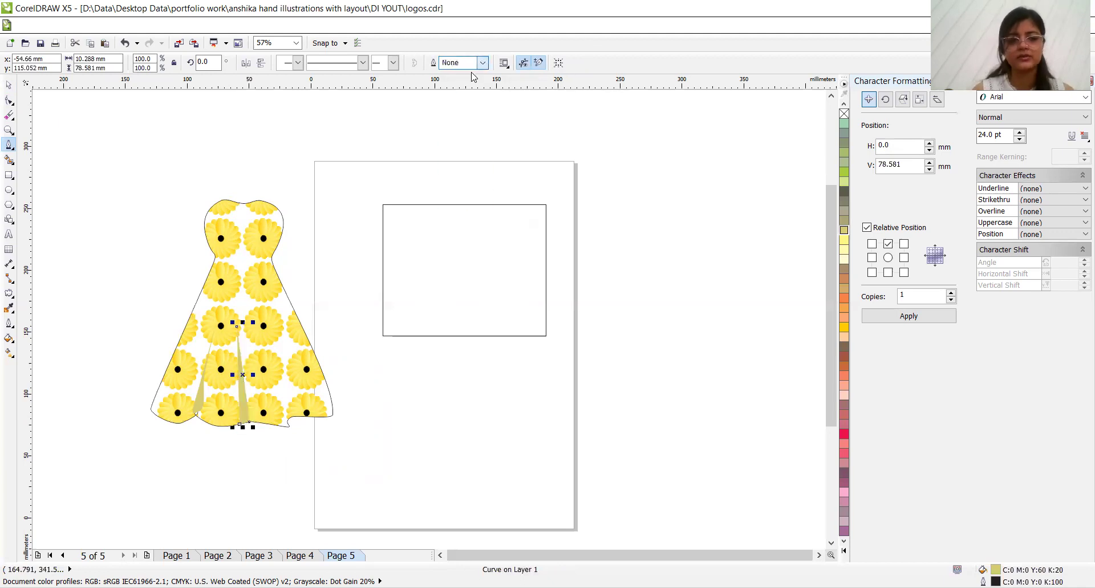
mouse_move(258, 297)
left_mouse_down()
mouse_move(293, 413)
mouse_move(284, 422)
mouse_move(299, 417)
left_mouse_up()
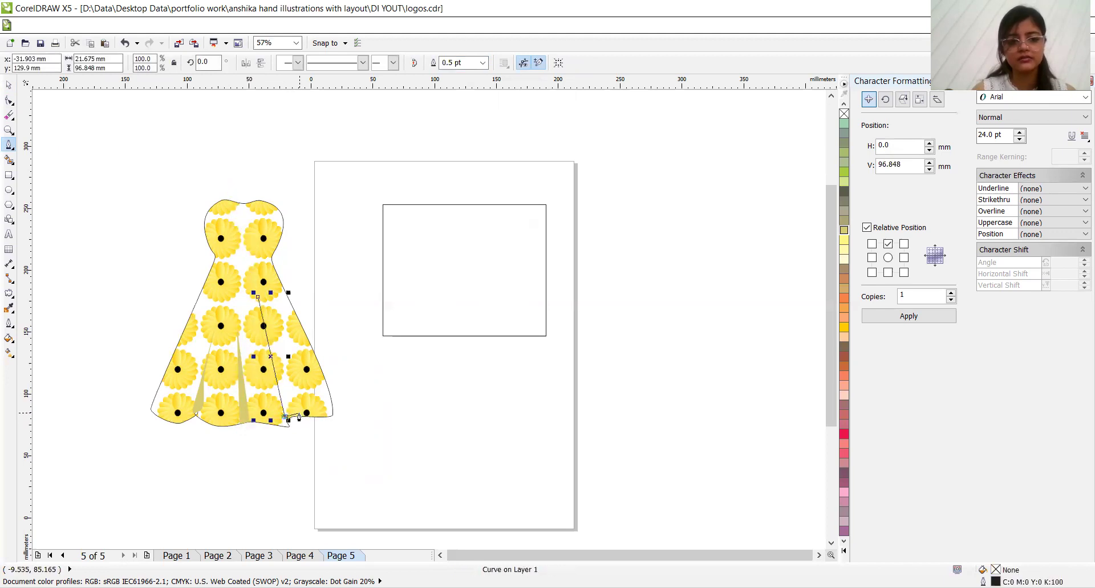
Step: Draw the right fold down to the hem, bowing its long edge outward, and undo the stray line
left_click(300, 417)
left_click(258, 297)
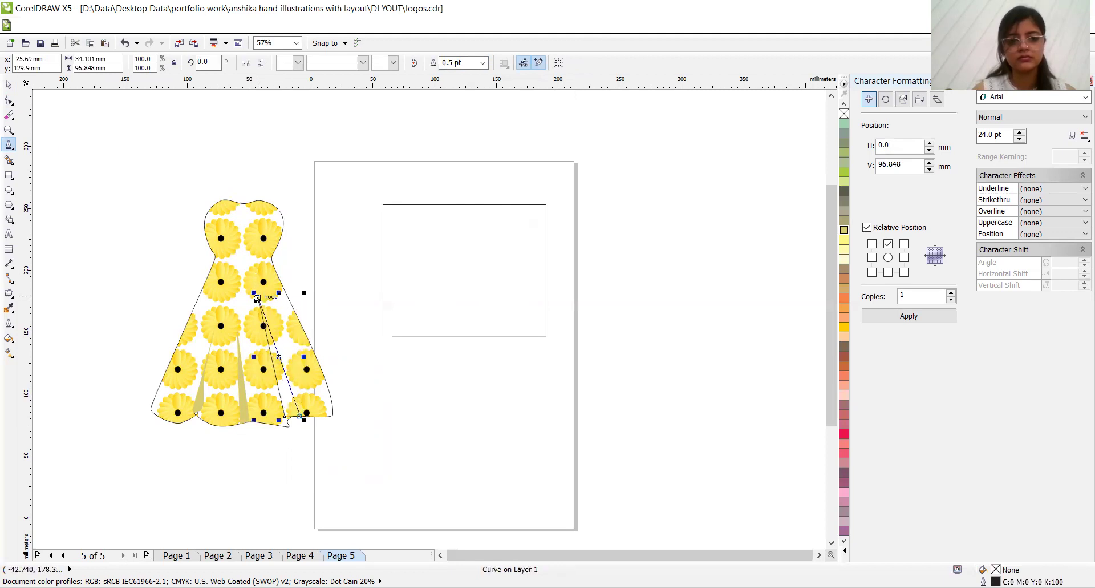
left_click_drag(258, 297, 313, 358)
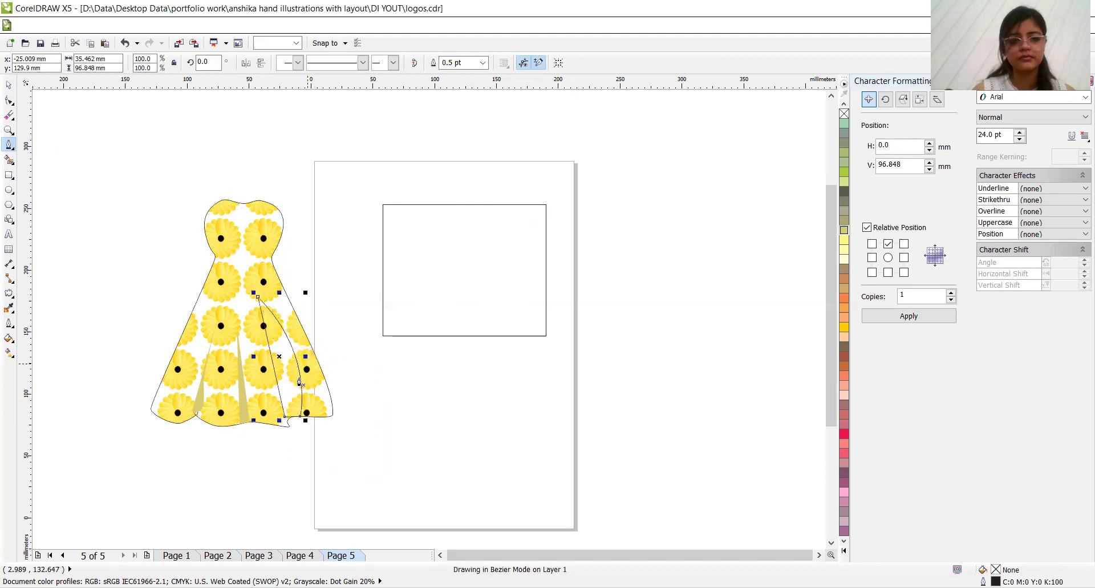
left_click(299, 375)
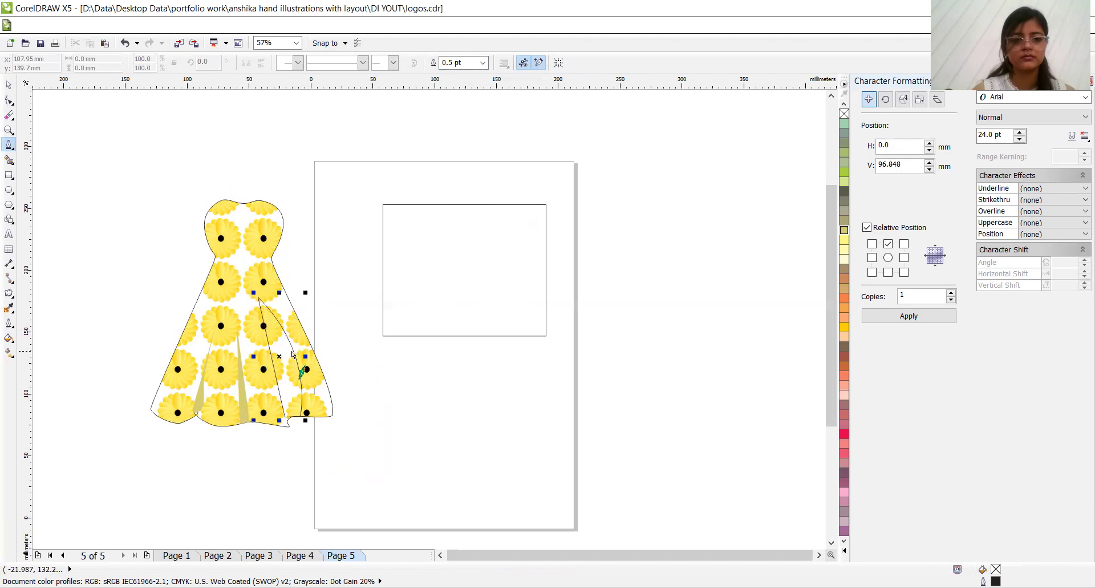
left_click(403, 411)
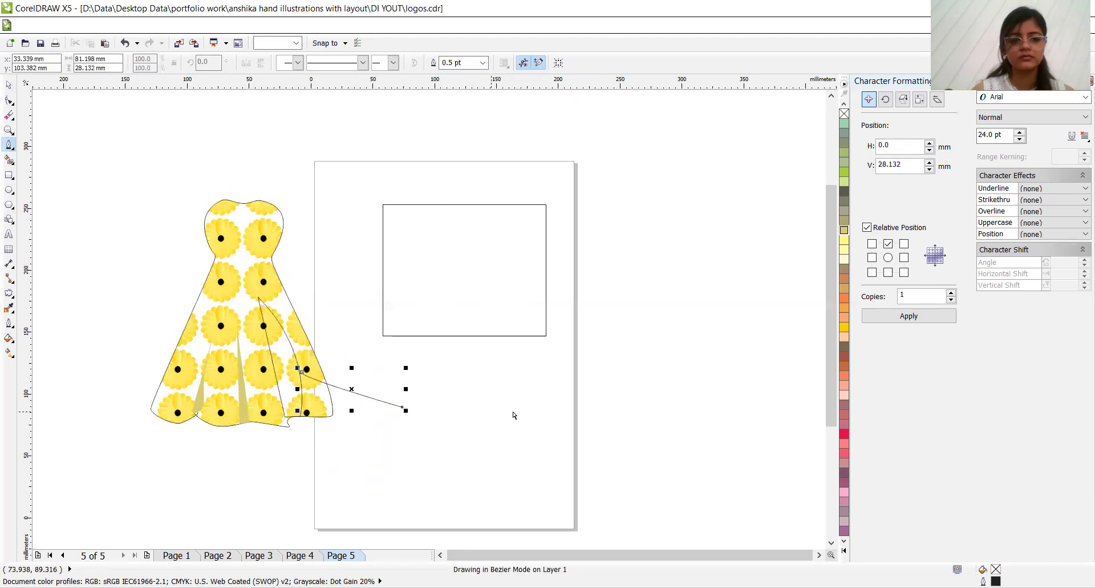
key("ctrl+z")
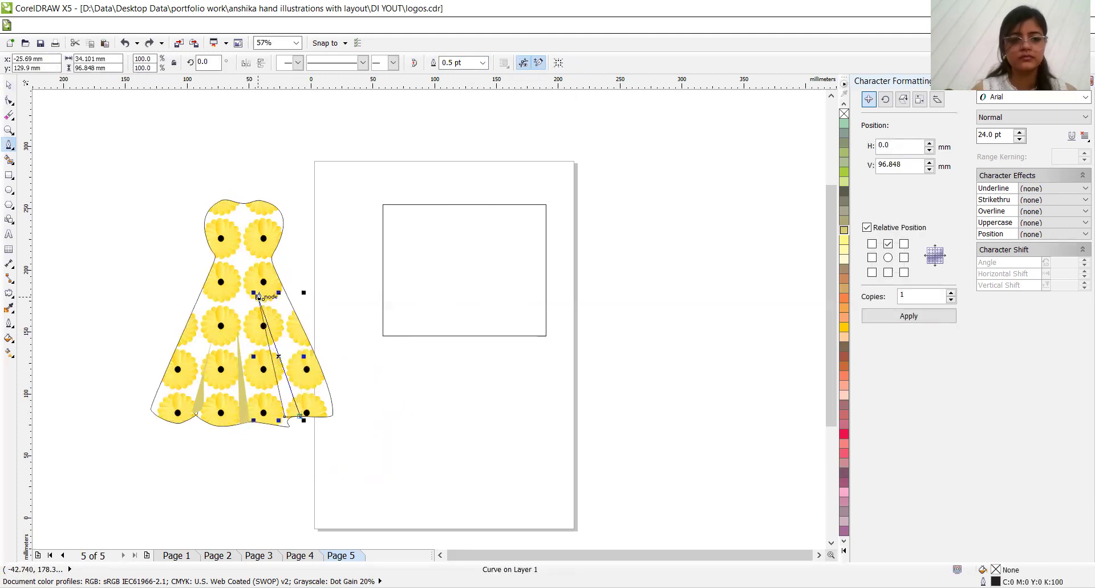
Step: Fill the right fold khaki and set its outline width to None
left_click(279, 359)
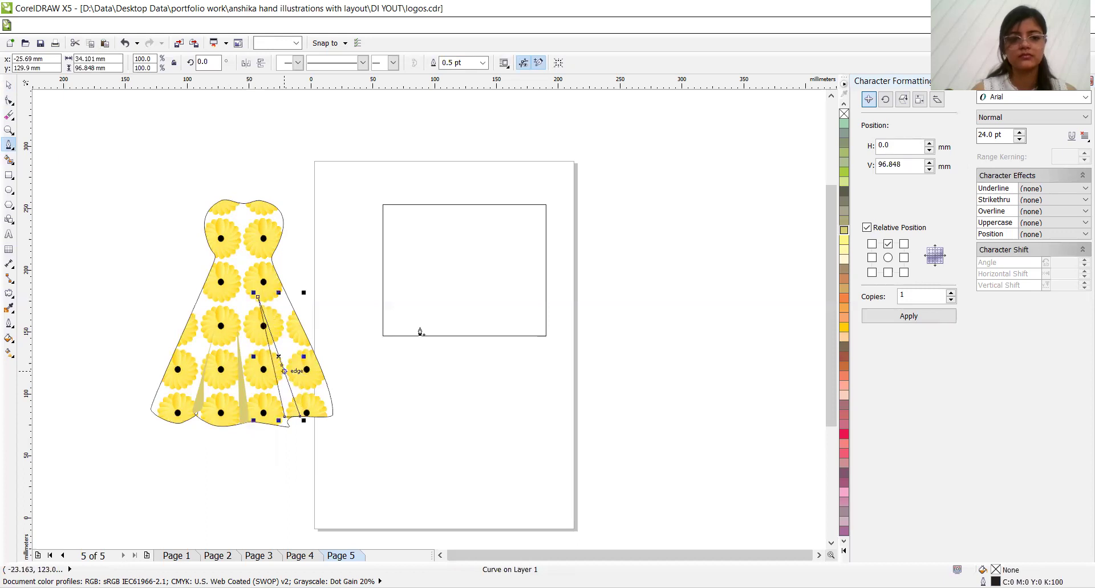
left_click(847, 231)
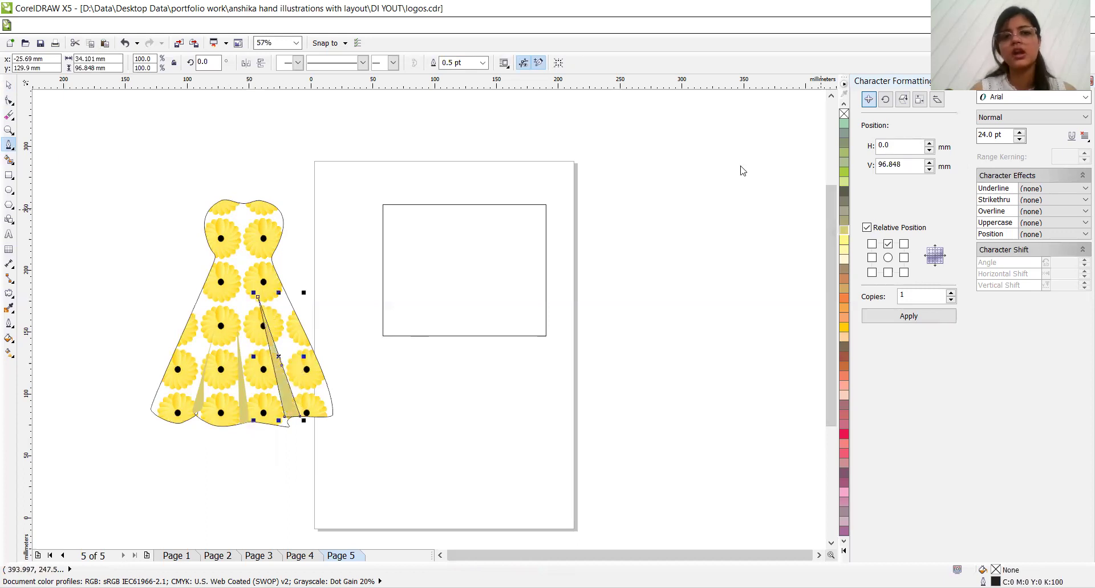
left_click(484, 63)
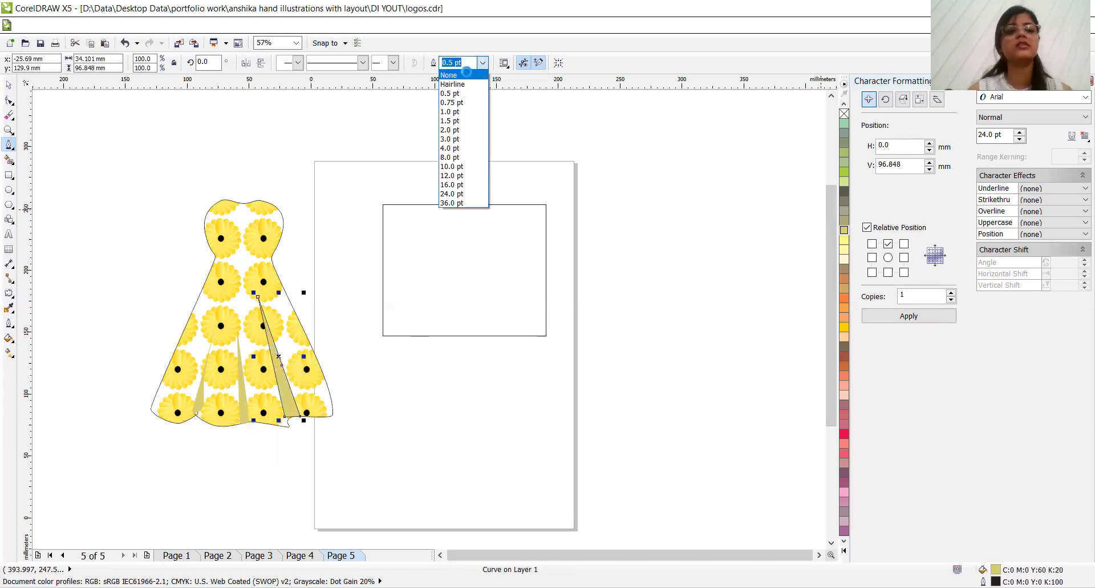
left_click(467, 75)
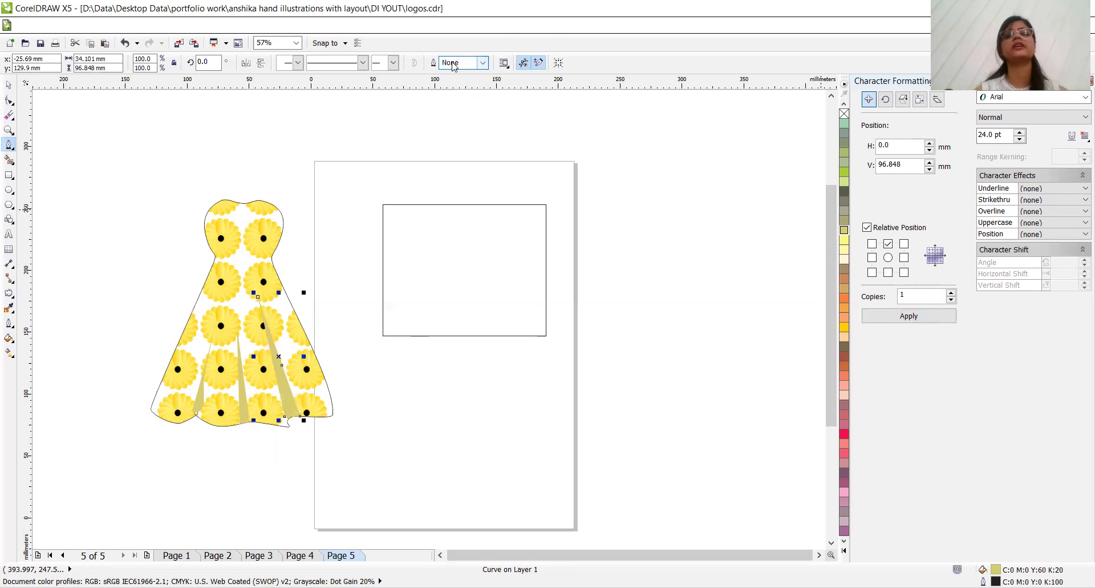
left_click(6, 87)
Step: Set the flower-filled dress's outline to None and remove the empty frame
left_click(516, 67)
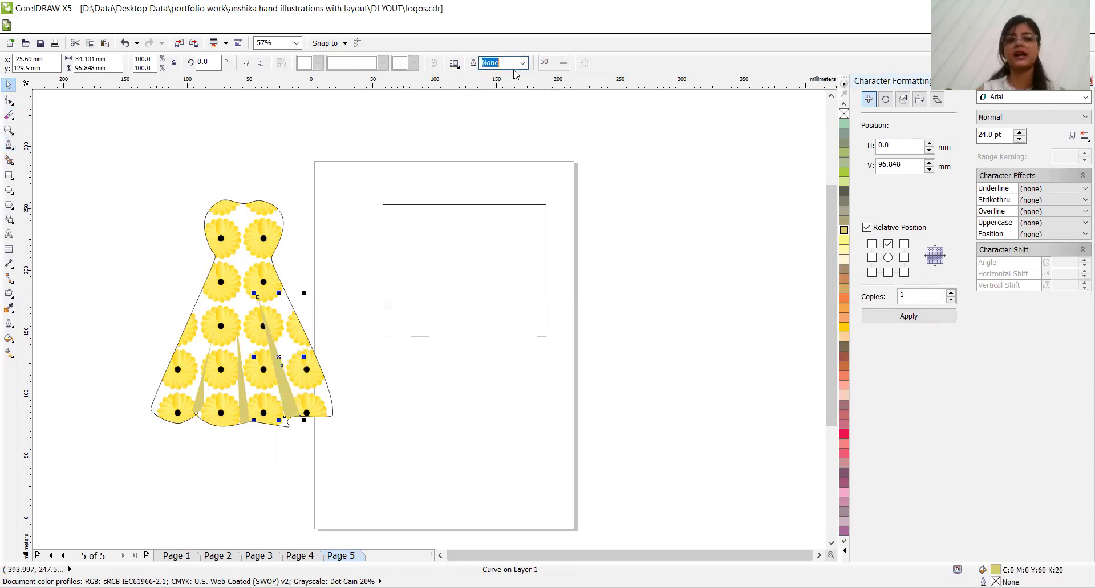
left_click(241, 251)
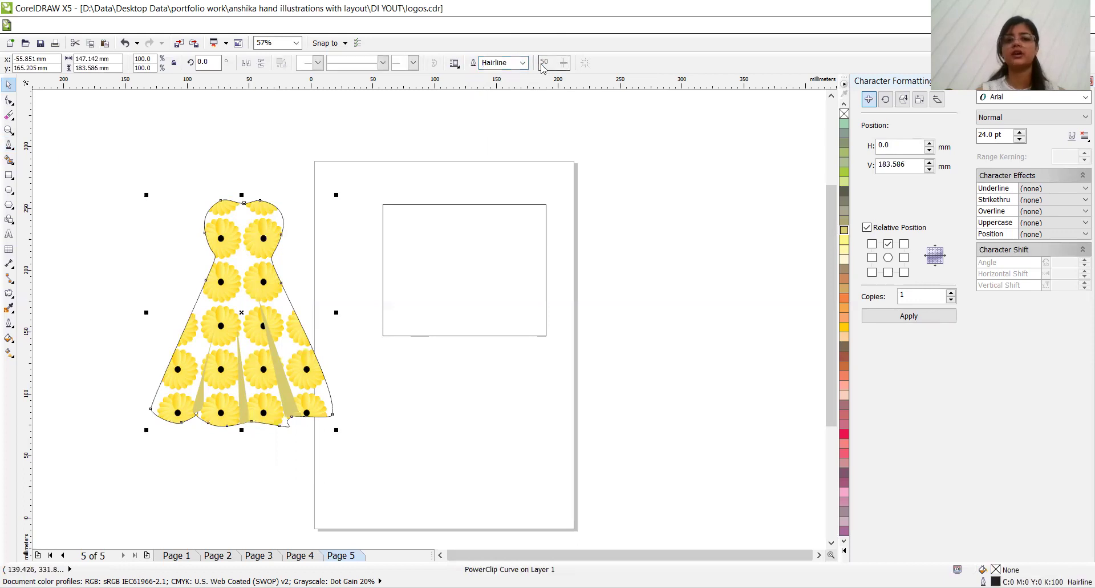
left_click(522, 62)
left_click(496, 74)
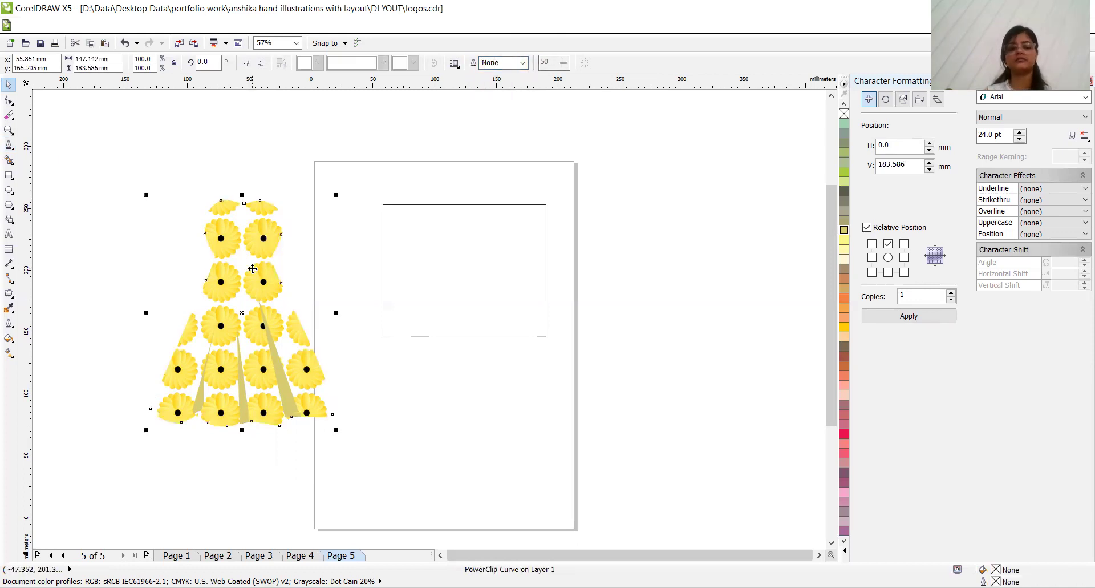
key("ctrl+z")
key("ctrl+z")
key("ctrl+z")
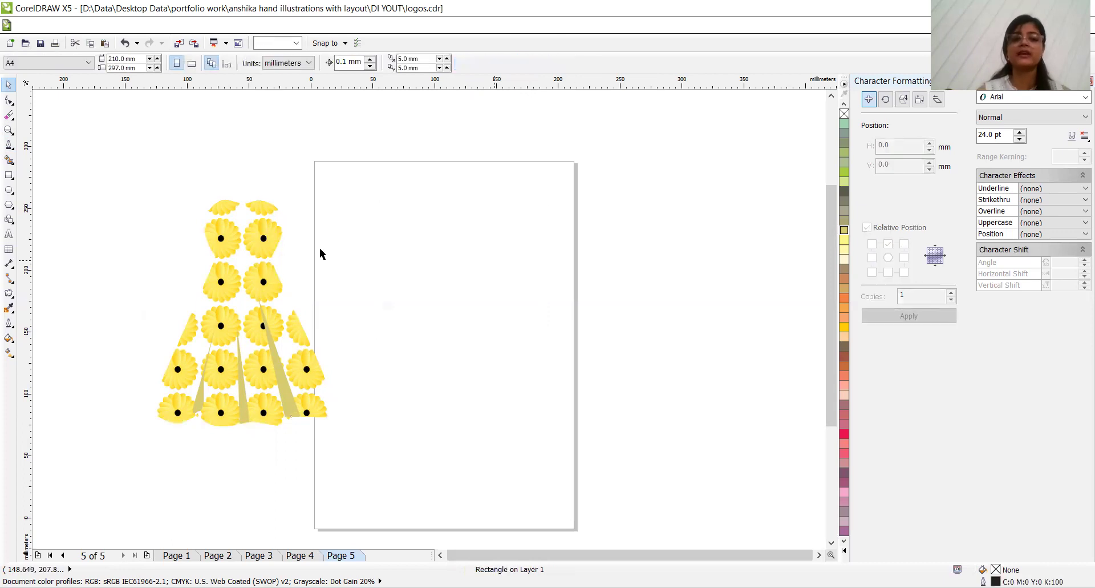
key("ctrl+shift+z")
key("ctrl+shift+z")
key("ctrl+shift+z")
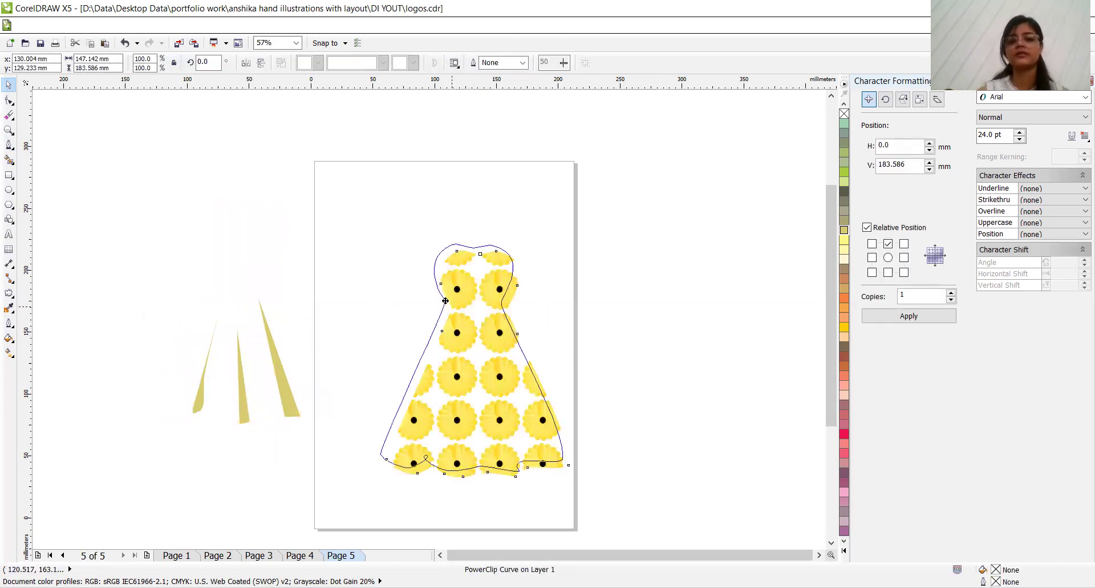
key("ctrl+z")
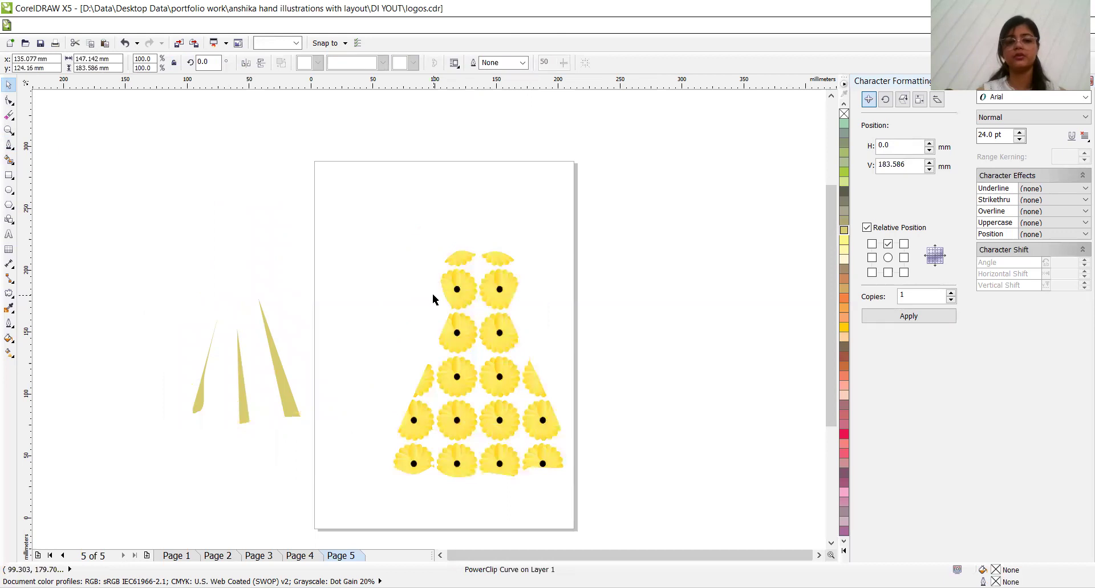
key("ctrl+z")
Step: Group the dress with its three folds and centre the group on the page
left_click_drag(99, 152, 386, 445)
key("ctrl+g")
key("p")
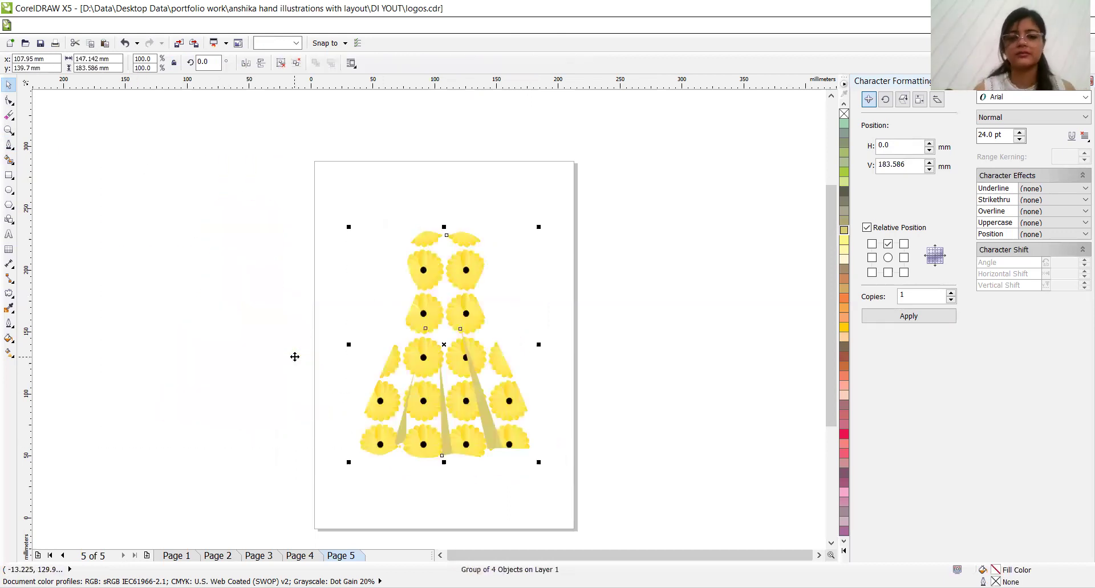